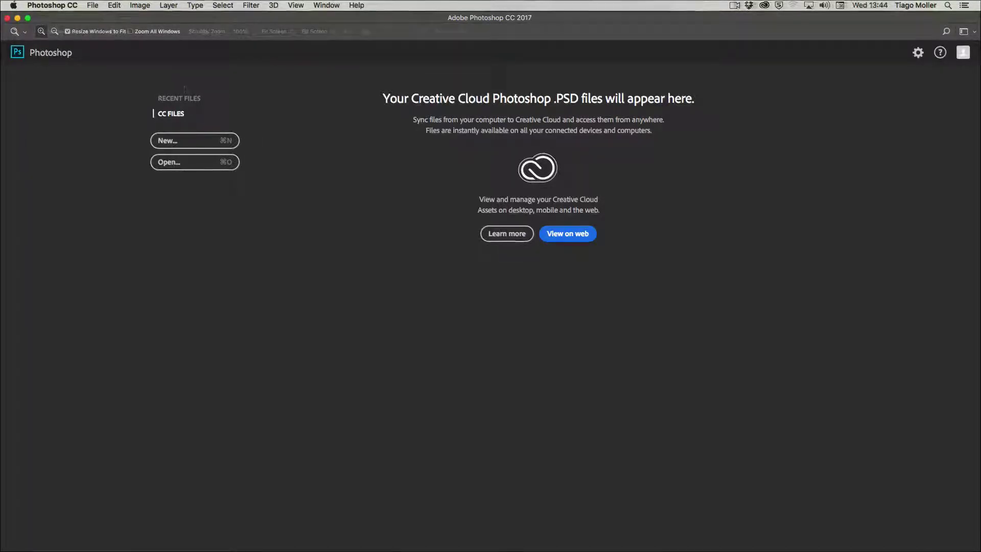
Step: Open the New Document settings from the File menu
left_click(93, 5)
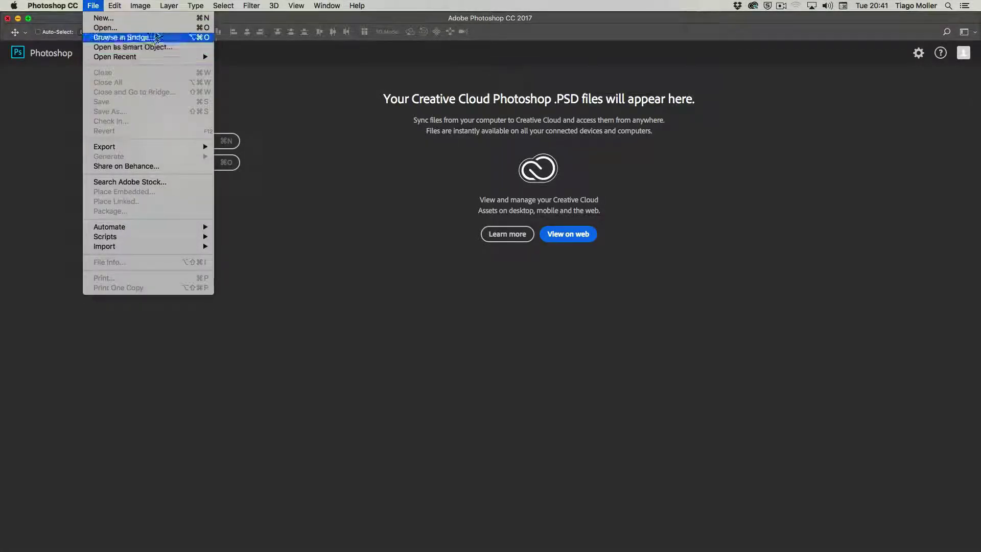
left_click(157, 19)
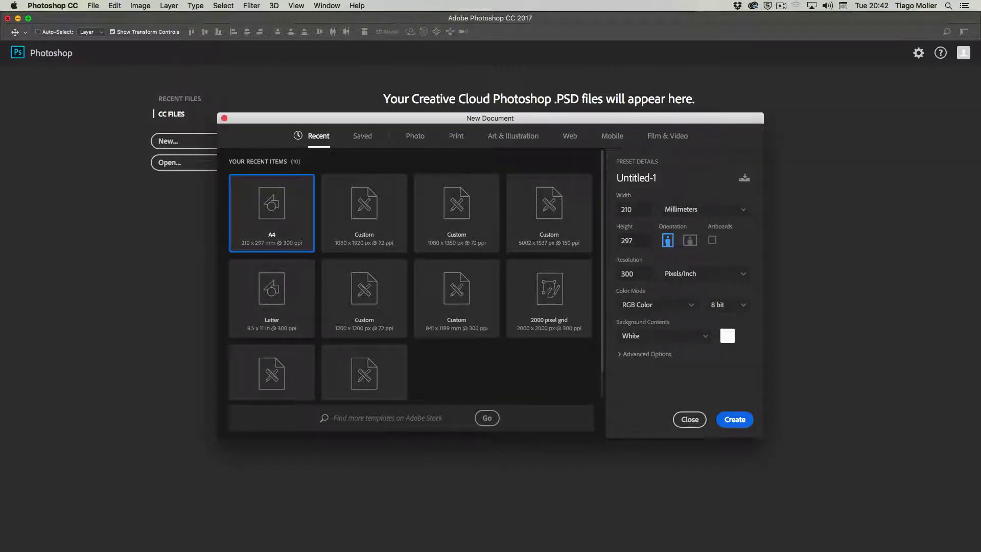
left_click(418, 136)
left_click(459, 138)
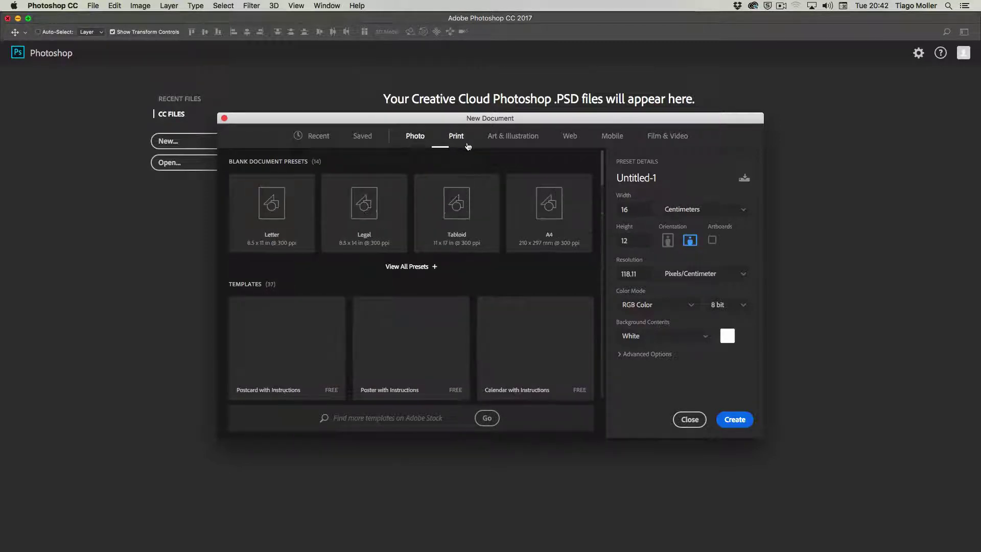
left_click(510, 137)
left_click(570, 137)
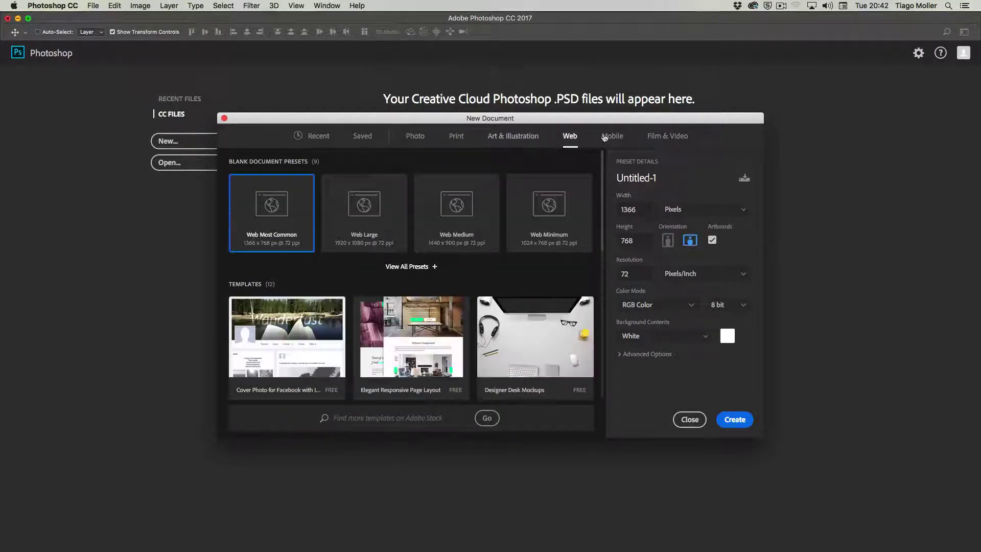
left_click(611, 137)
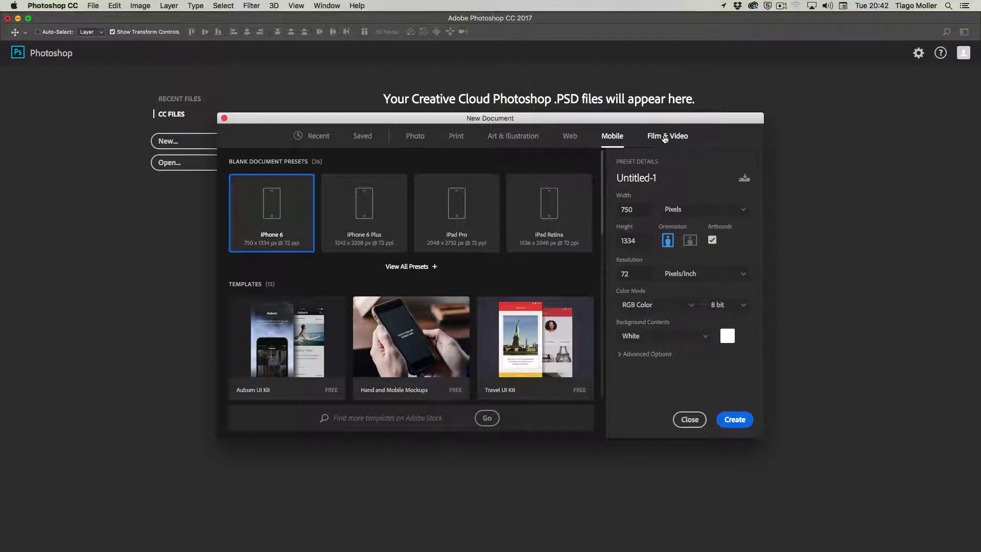
left_click(665, 137)
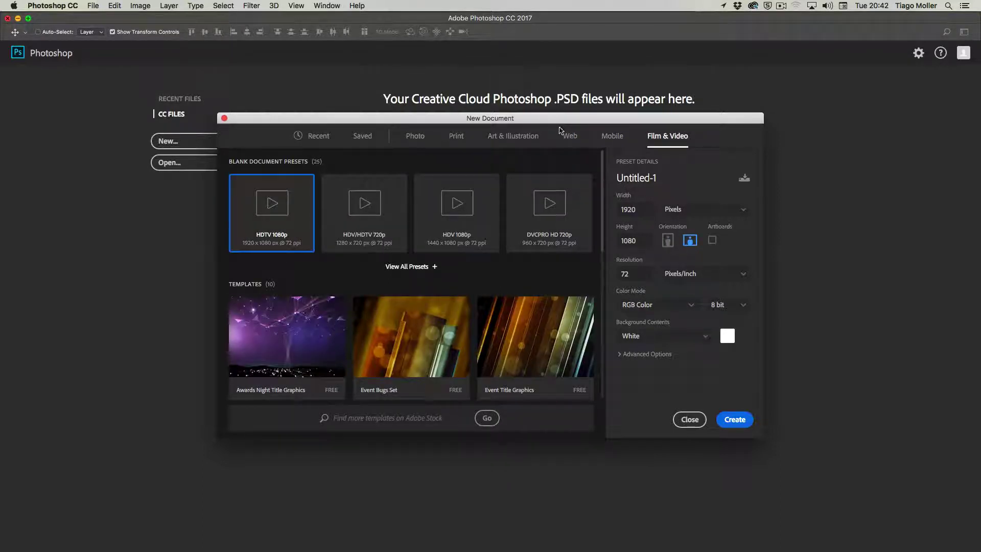
left_click(316, 136)
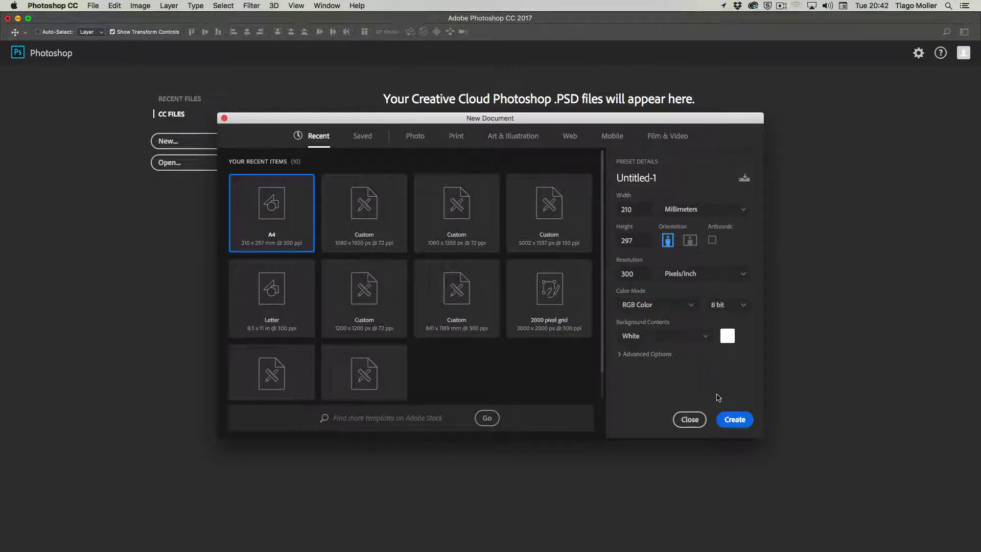
left_click(660, 178)
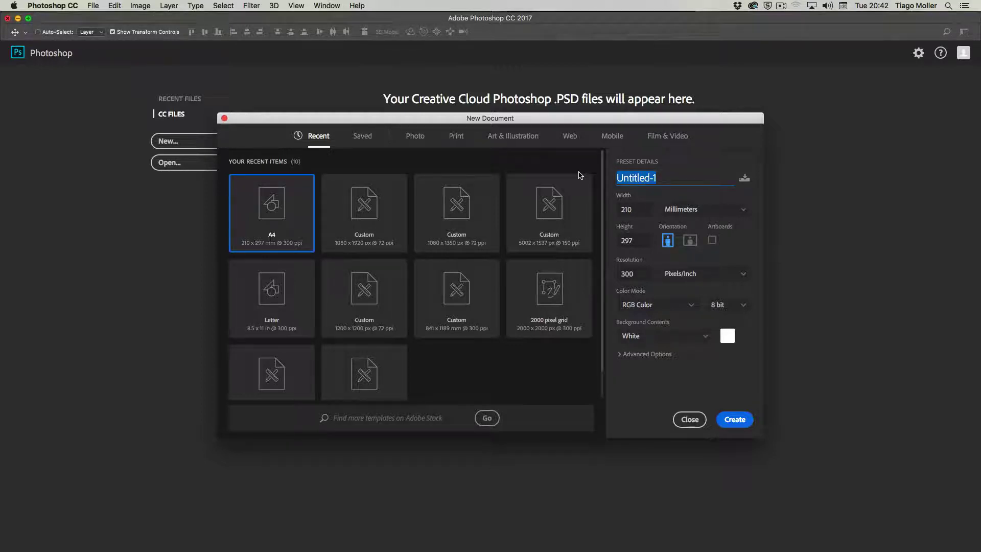
Step: Enter 'Estudo' as the document name in Preset Details
type("Estudo")
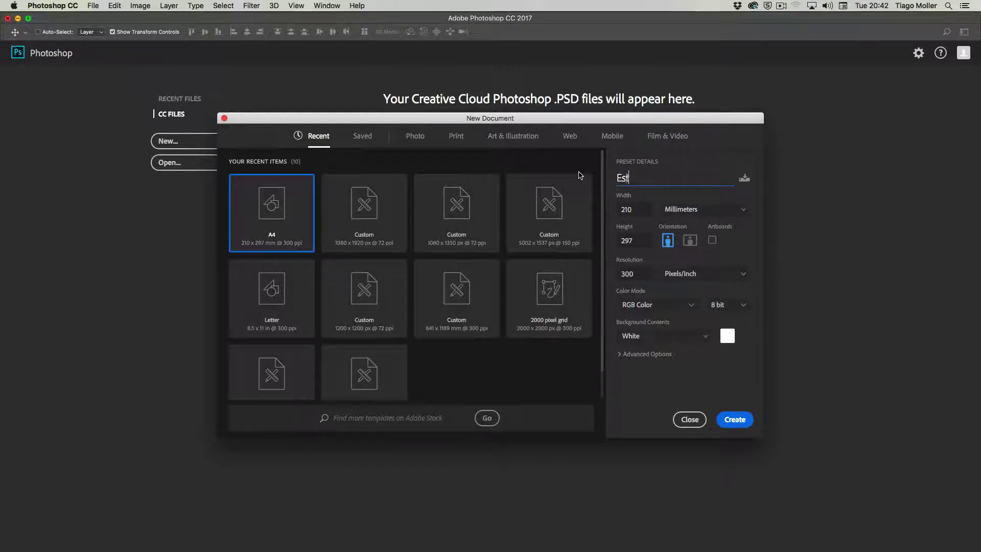
left_click(634, 274)
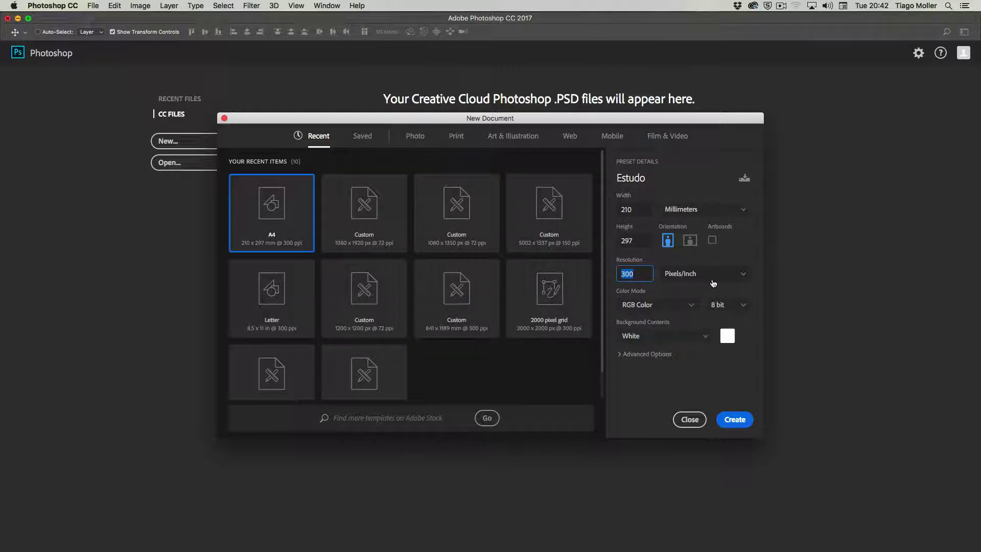
Step: Keep RGB Color and Millimeters, then create the 210×297 mm Estudo document
left_click(691, 306)
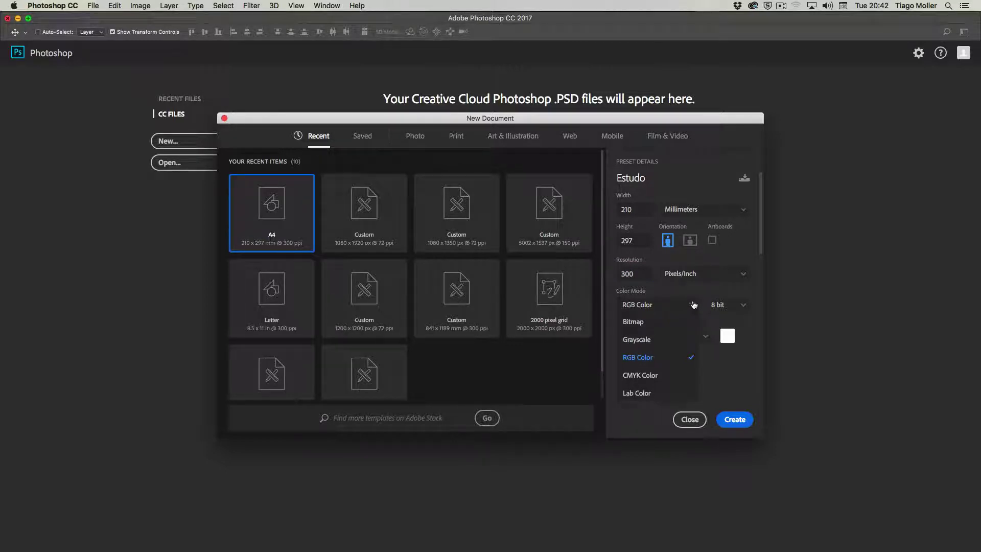
left_click(693, 306)
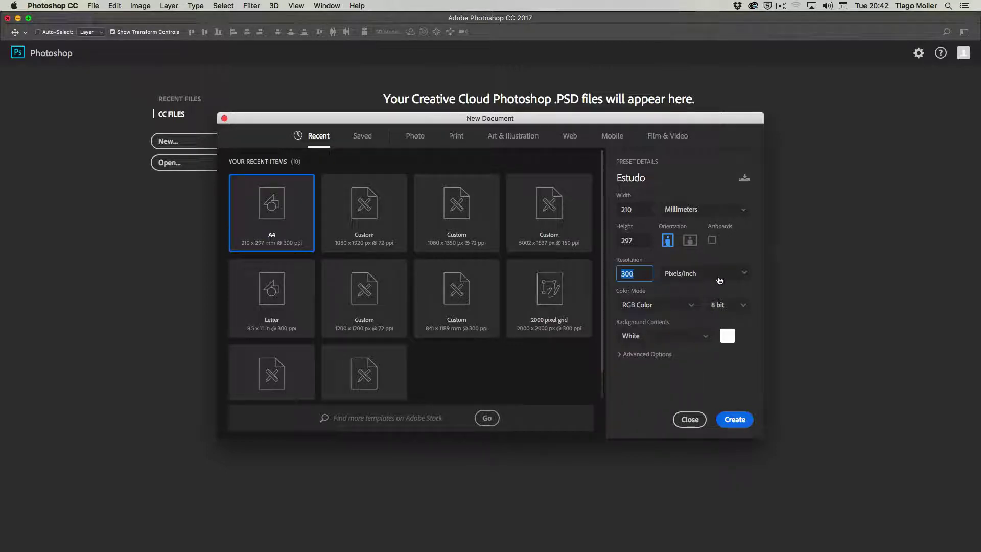
left_click(692, 307)
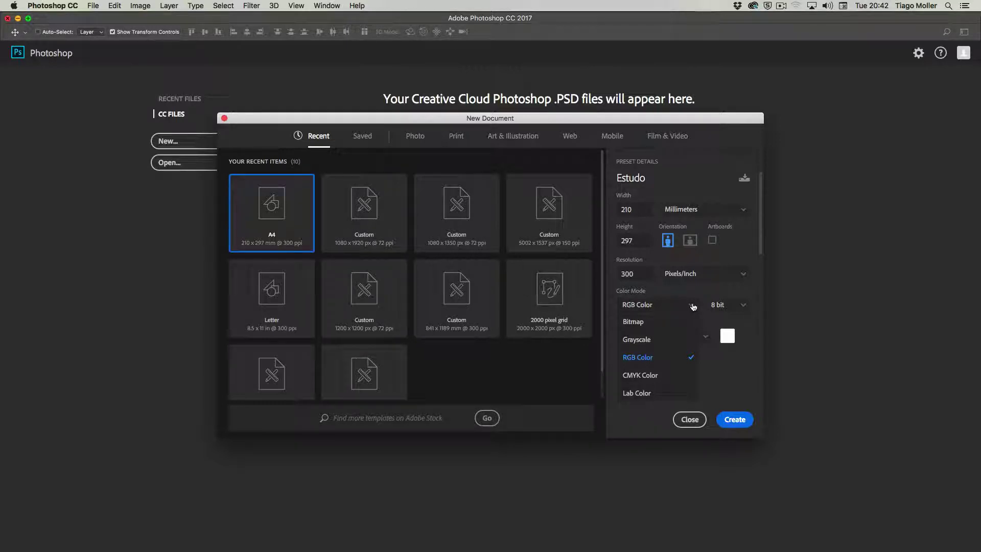
left_click(694, 306)
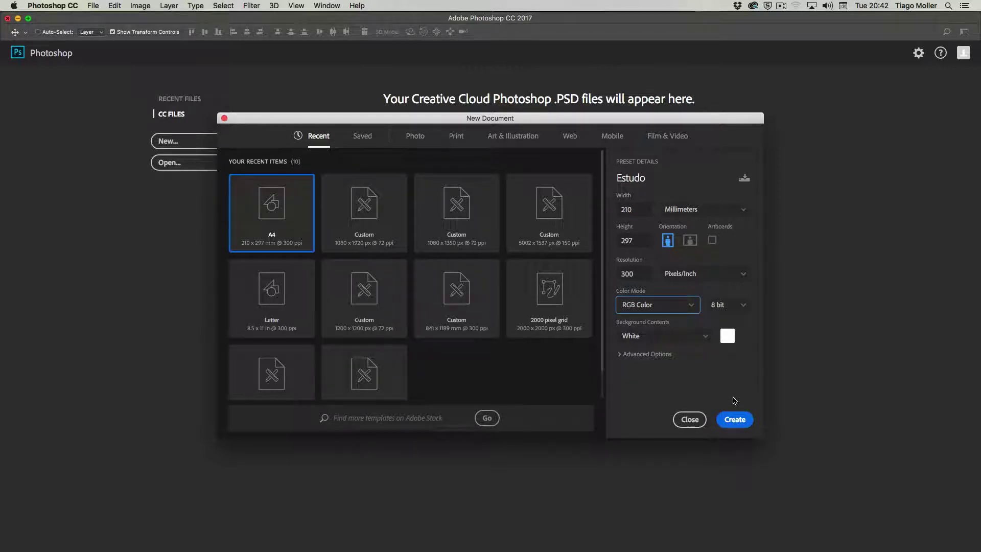
left_click(743, 210)
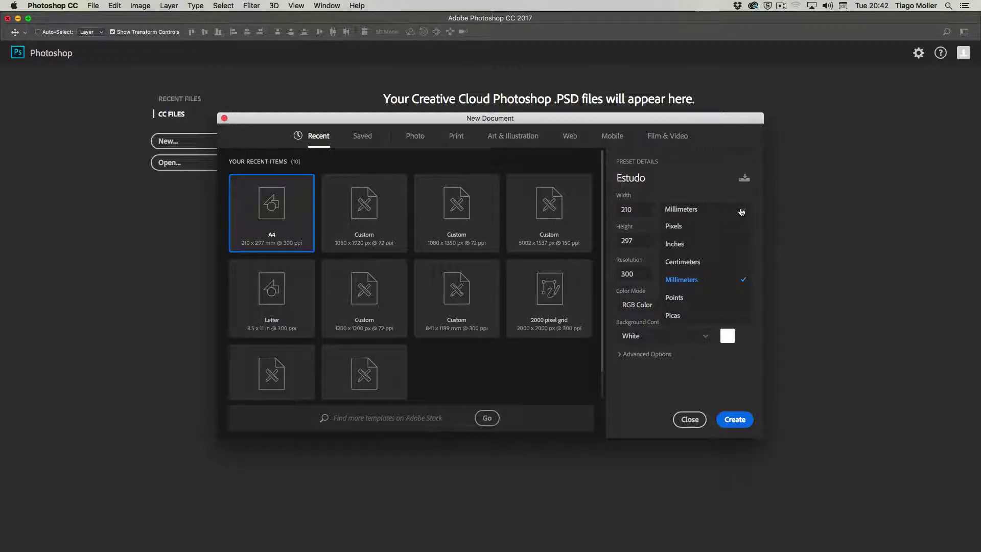
left_click(741, 210)
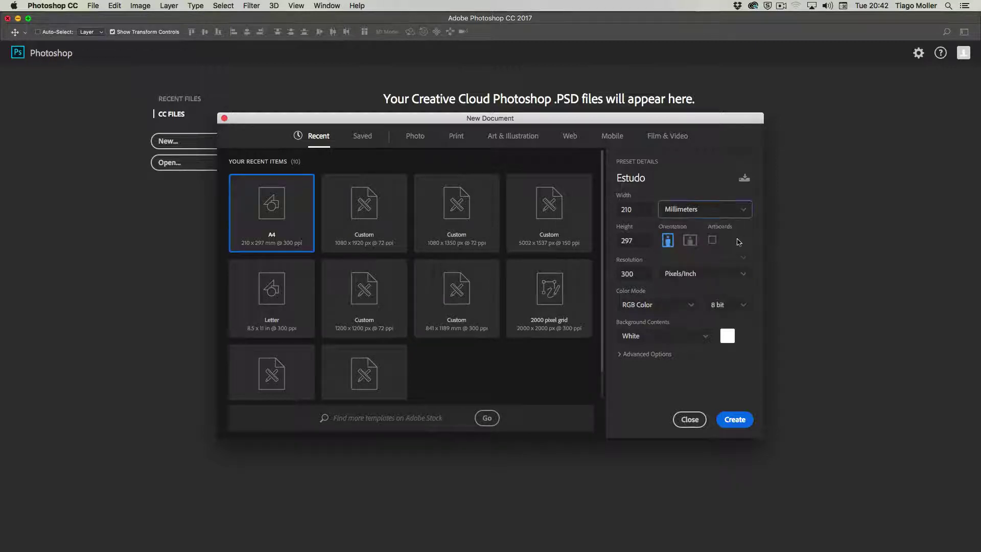
left_click(735, 419)
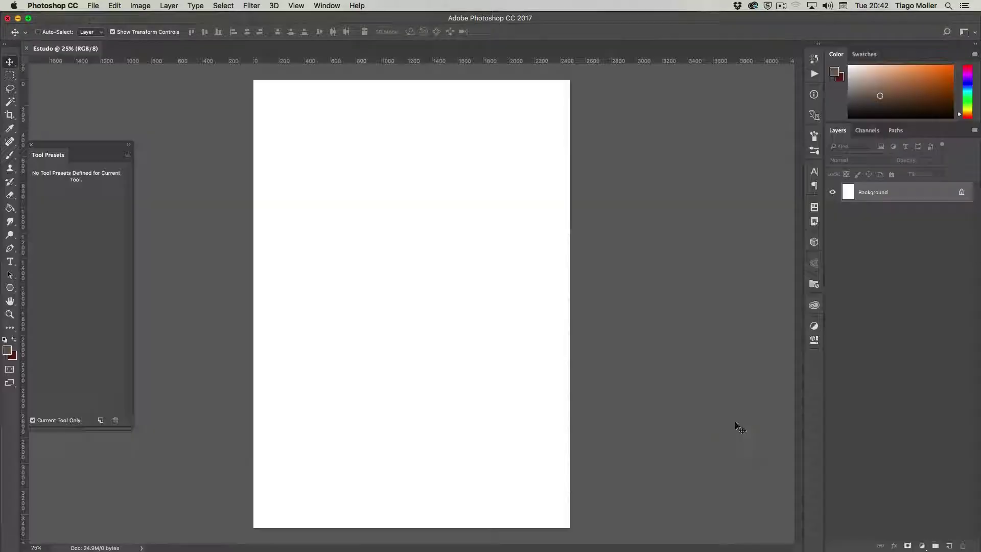
Step: Draw a paragraph text box at upper right listing 'move = V', 'seleção = M', 'laço = L'
key("t")
left_click_drag(479, 93, 560, 338)
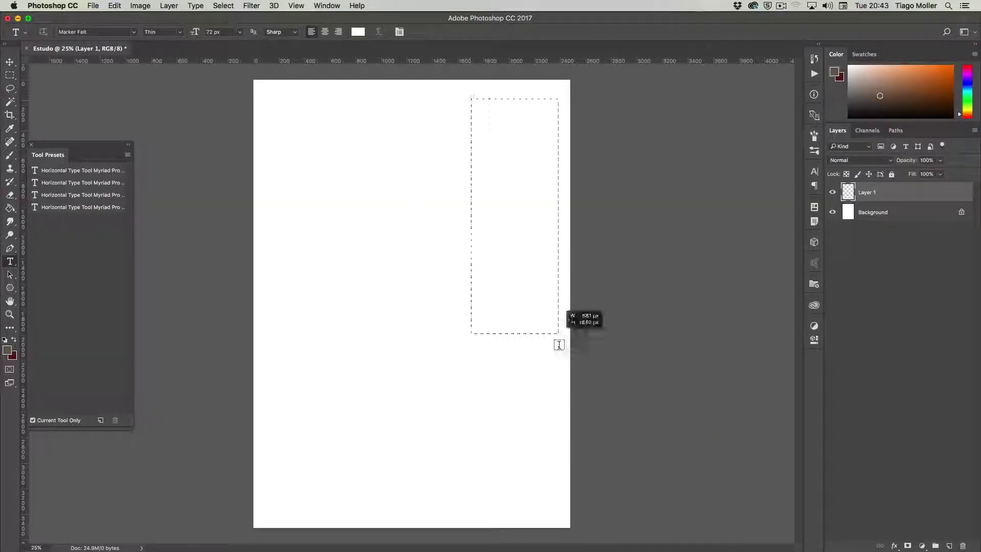
type("Seleção = V")
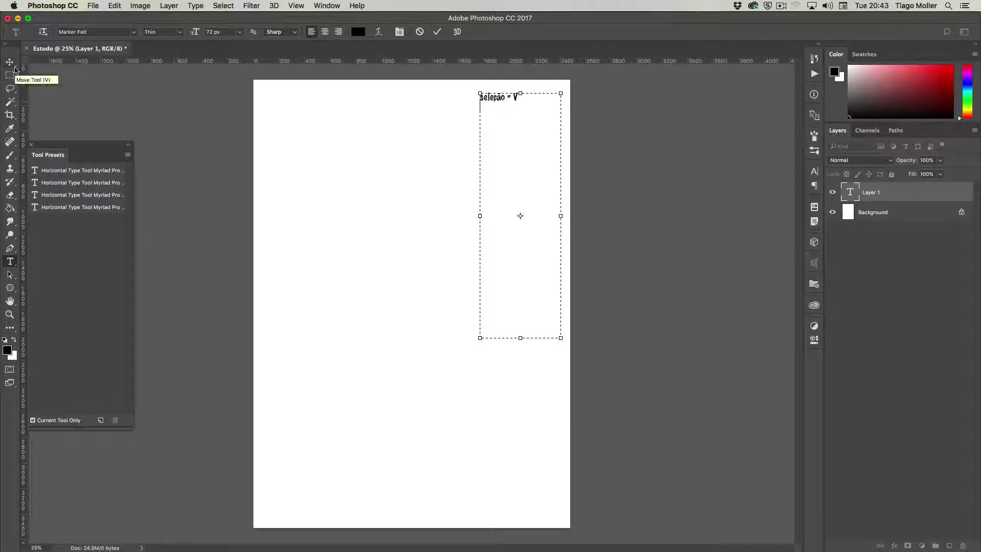
double_click(493, 97)
type("move")
key("Return")
type("seleção = M")
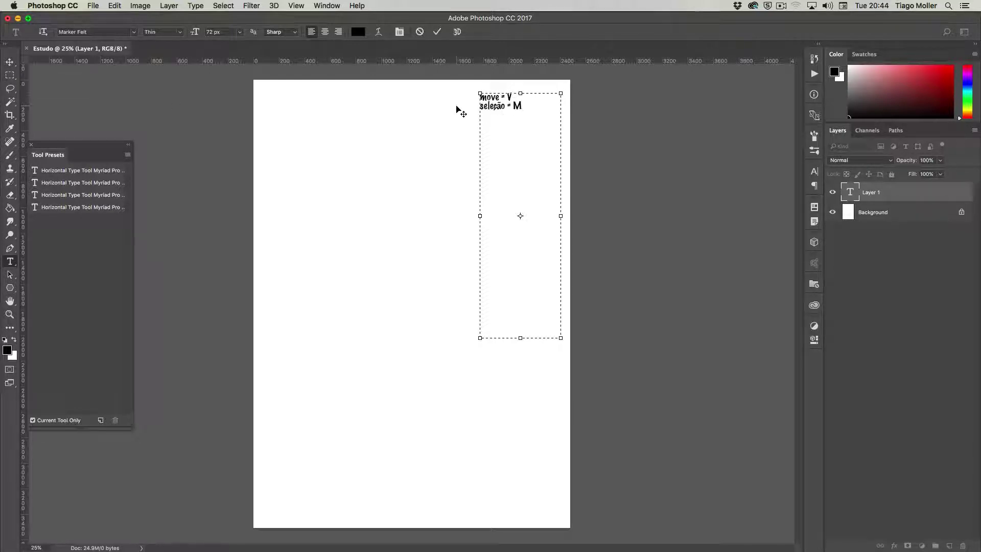
key("Return")
type("laço = L")
Step: Add wand = W, crop = C, conta gota = I, brush = B and eraser = E lines
key("Return")
type("varinha")
type(" = W")
key("Return")
type("crop = C ")
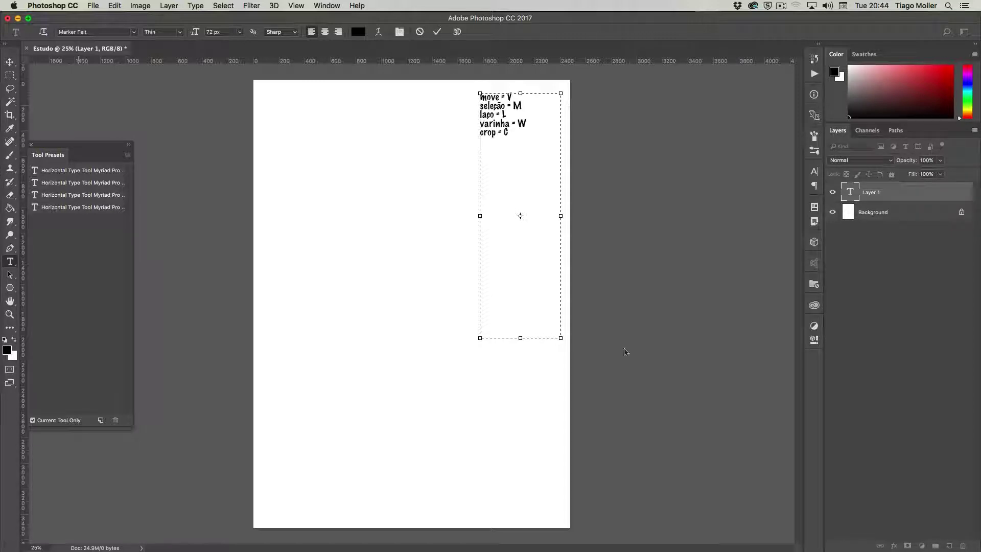
type("conta gota = I")
key("Return")
type("brush = B ")
type("eraser = E")
double_click(494, 124)
type("wand")
Step: Add stamp, gradient = G, dodge/burn = O, pen tool = P and text = T lines
key("Return")
type("stamp = S")
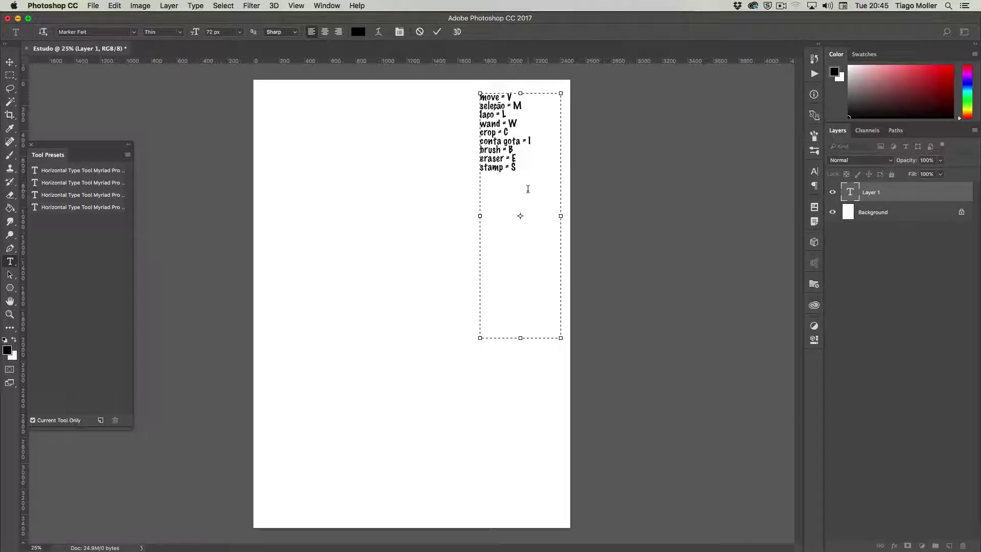
key("Return")
type("gradient = G")
key("Return")
type("dodge")
type("/burn = O")
key("Return")
type("pen tool = P")
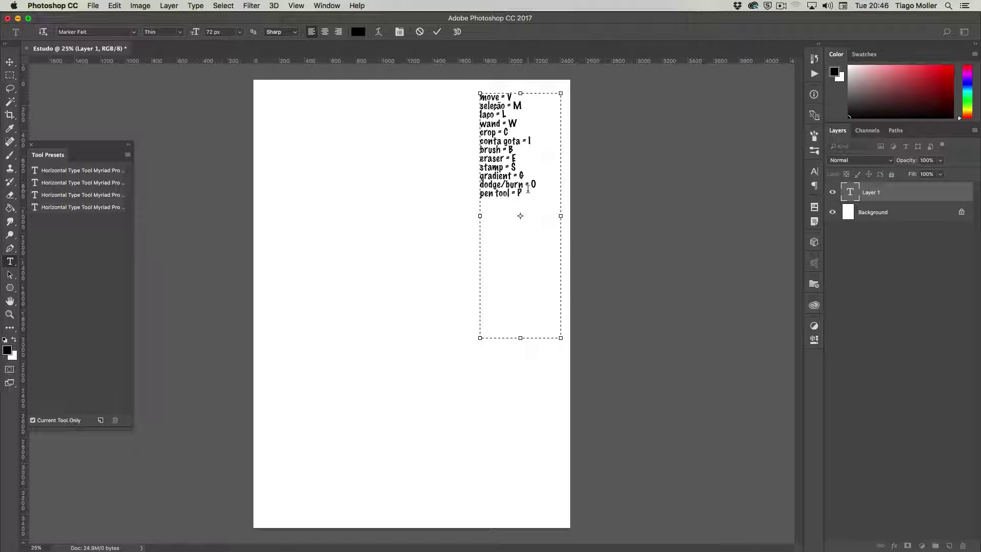
key("Return")
type("text = T")
Step: Add ecran = SPACE, zoom = Z, rotação = R, deselecionar = ctrl+D and inverter lines, then commit
key("Return")
type("ecran = SPACE")
key("Return")
type("zoom = Z")
key("Return")
type("rotação = R")
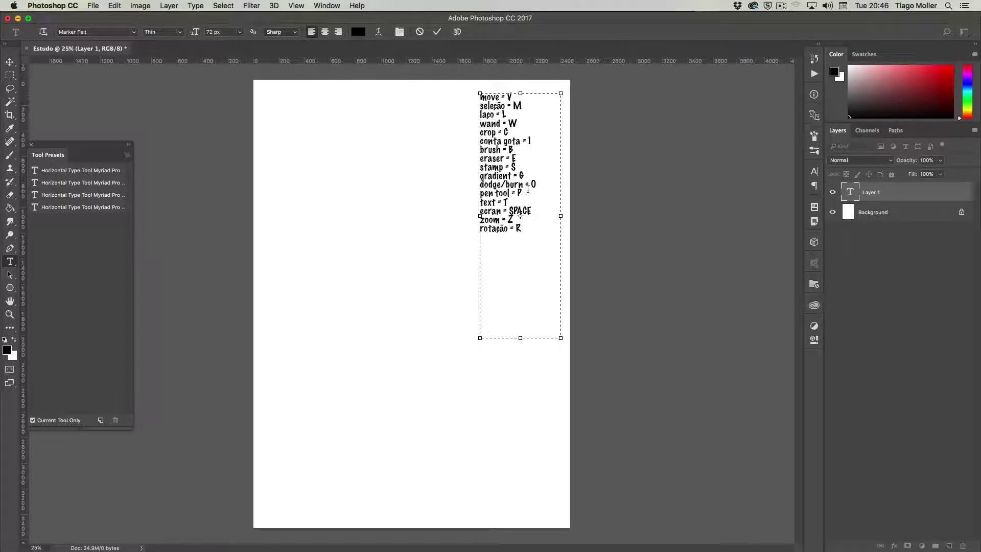
type(" deselecionar = ctrl+D ")
type("inverter = ctrl+alt+I")
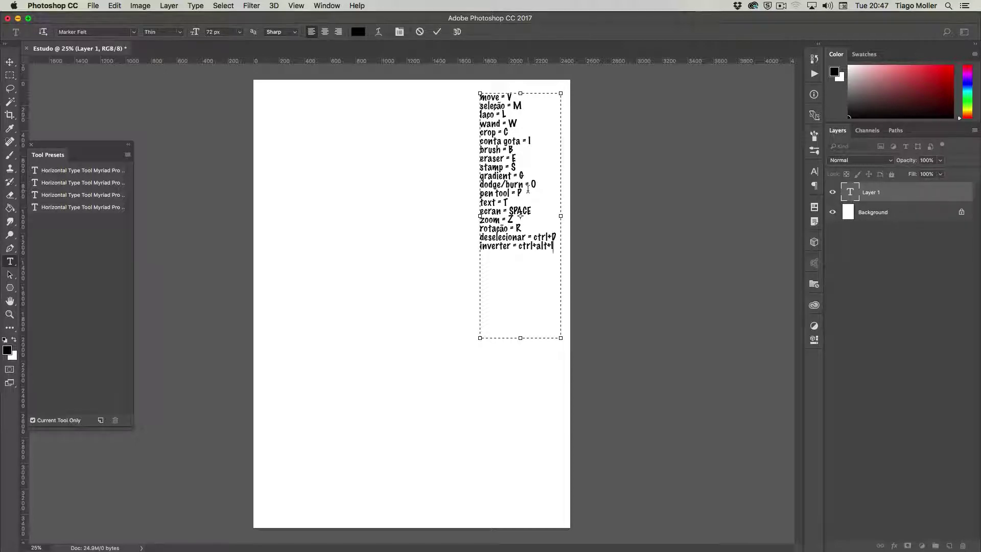
key("ctrl+Return")
Step: Move the list to the page's right side and insert 'expandir tela = F' as the first line
key("v")
left_click_drag(300, 309, 620, 368)
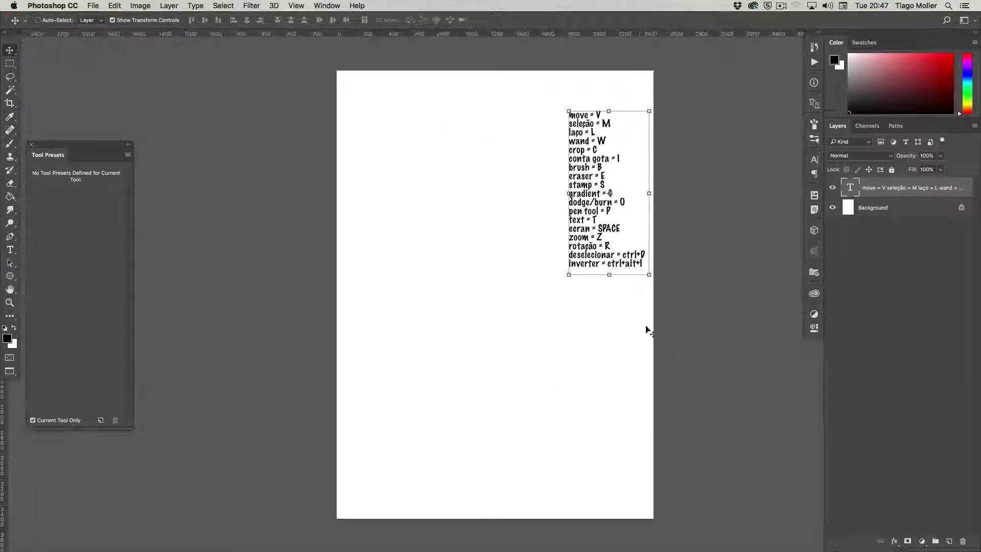
key("t")
left_click(570, 115)
key("Return")
key("Up")
type("expandir tela = F")
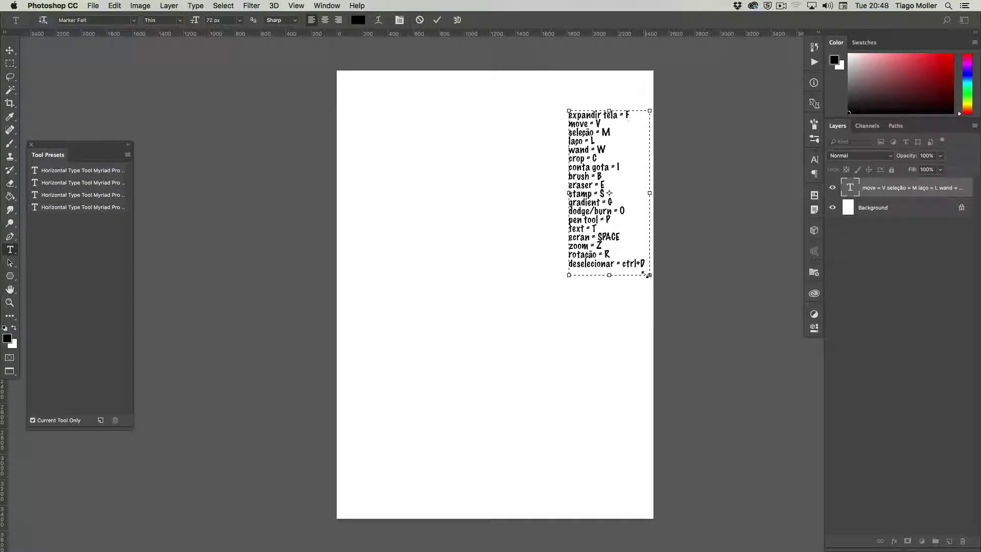
Step: Extend the text box and add 'duplicar layer = ctrl+J' and 'mesclar layer = ctrl+E' lines
left_click_drag(650, 275, 650, 389)
key("Return")
type("duplicar layer = ctrl")
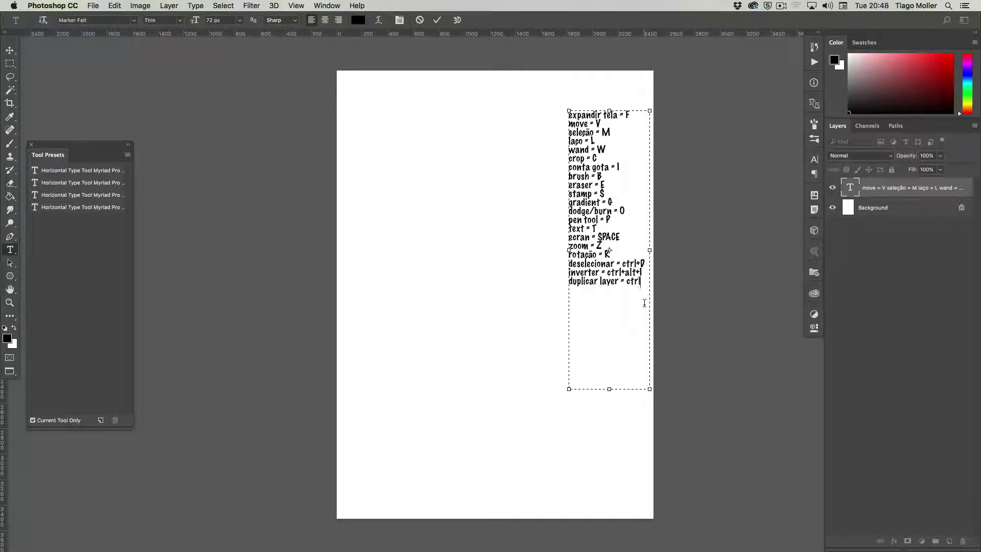
type("+J")
key("Return")
type("mesela")
key("BackSpace")
key("BackSpace")
key("BackSpace")
type("clar layer = ctrl+E ")
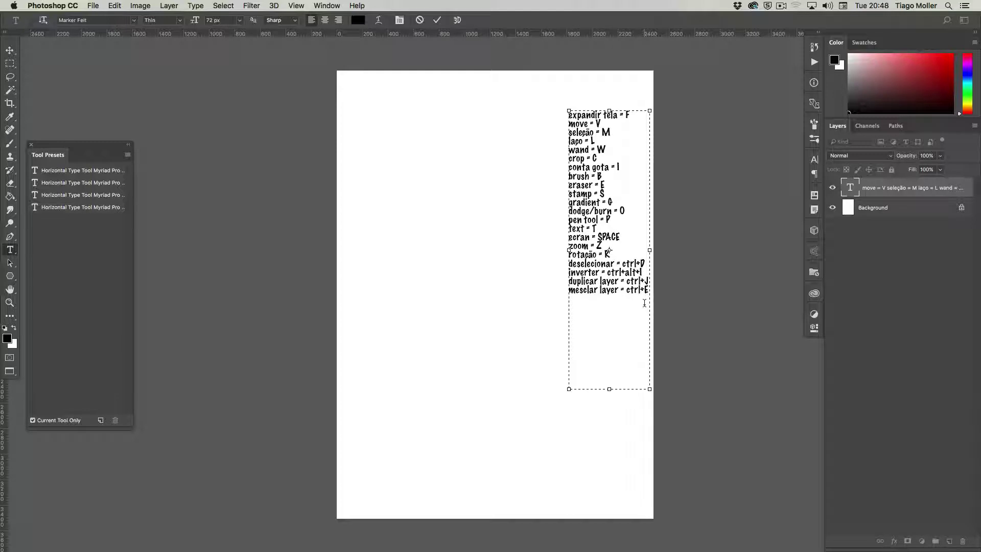
type("salvar = ctrl+S")
Step: Commit the shortcut text, cycle the full-screen view modes and pan the page back to centre
key("ctrl+Return")
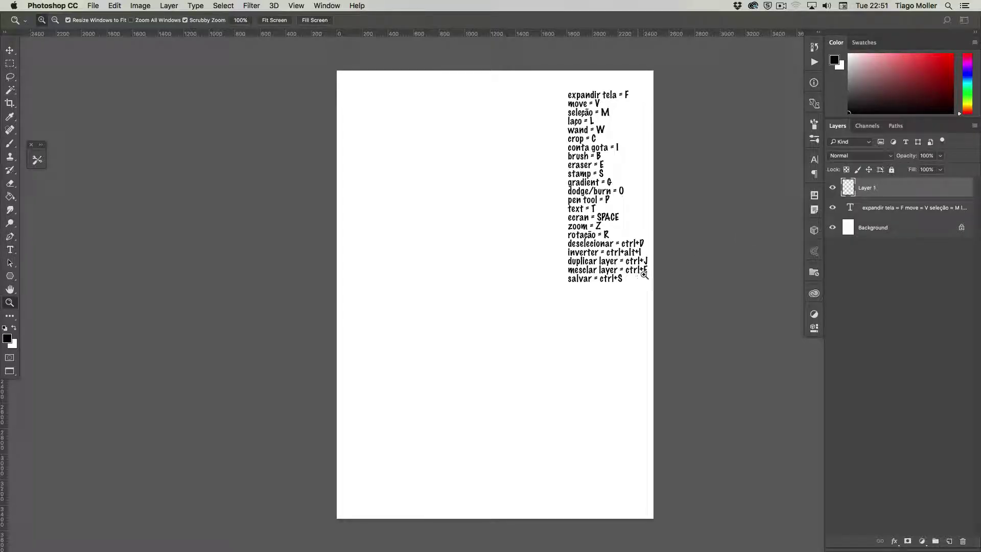
key("f")
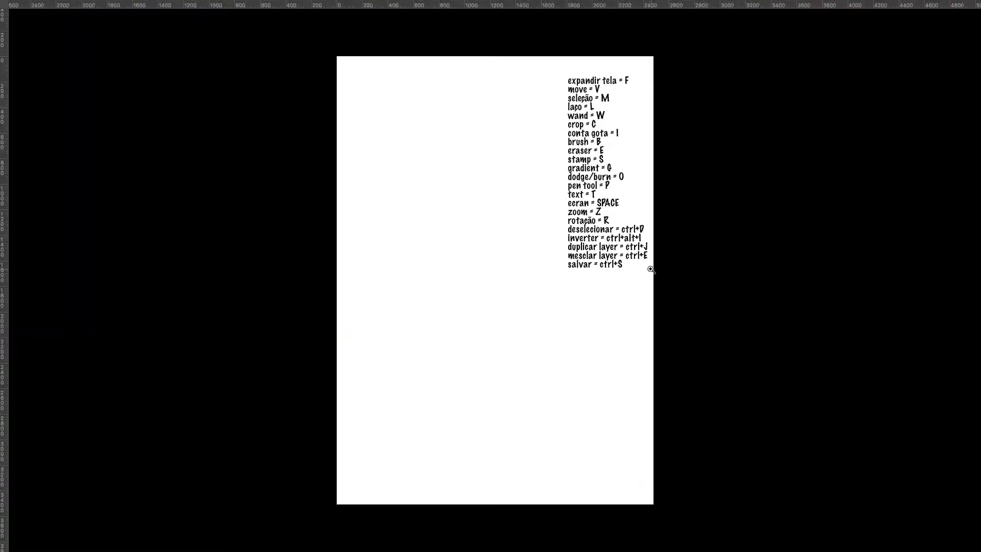
key("f")
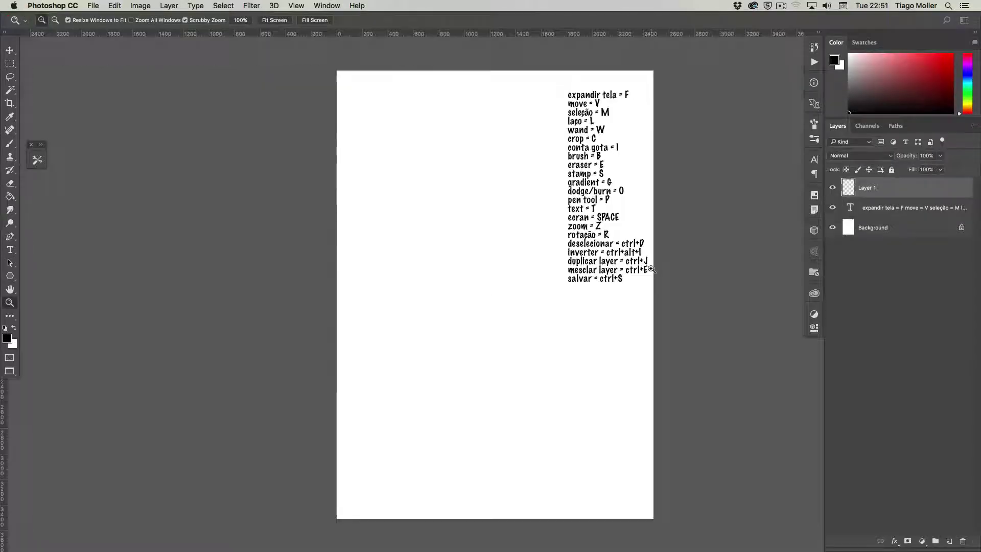
key("f")
key("f")
key("f")
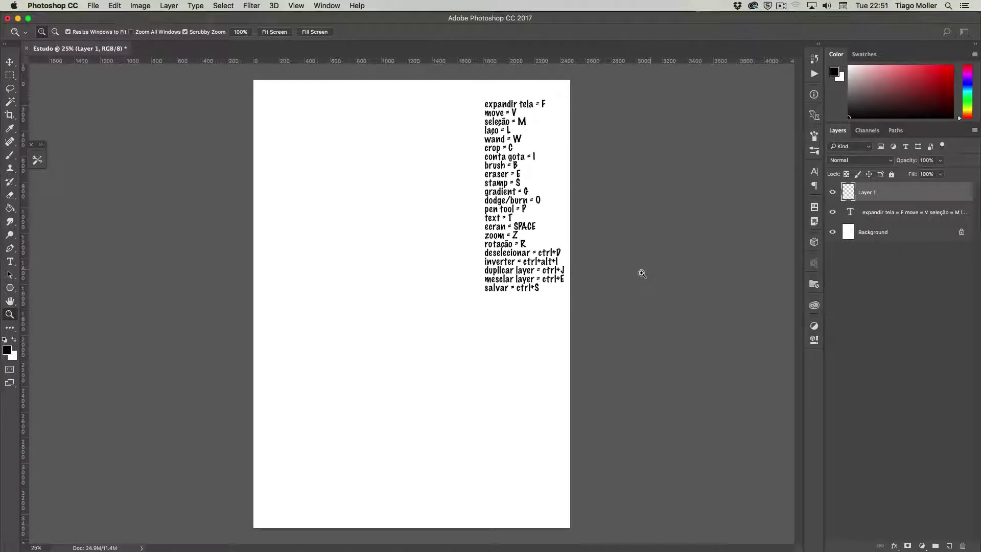
key("space")
key("f")
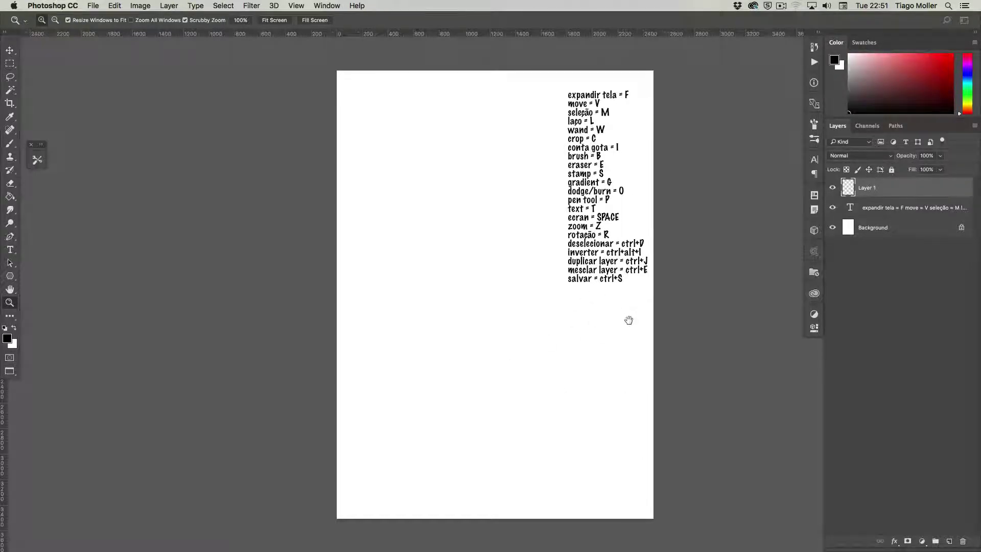
mouse_move(629, 320)
left_mouse_down()
mouse_move(501, 316)
mouse_move(607, 320)
mouse_move(552, 320)
mouse_move(598, 320)
mouse_move(566, 326)
left_mouse_up()
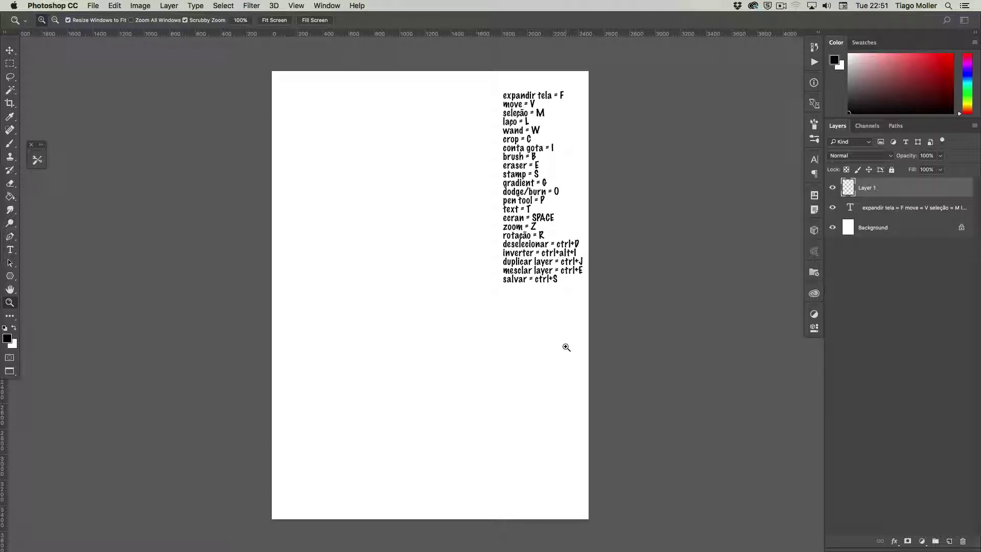
key("v")
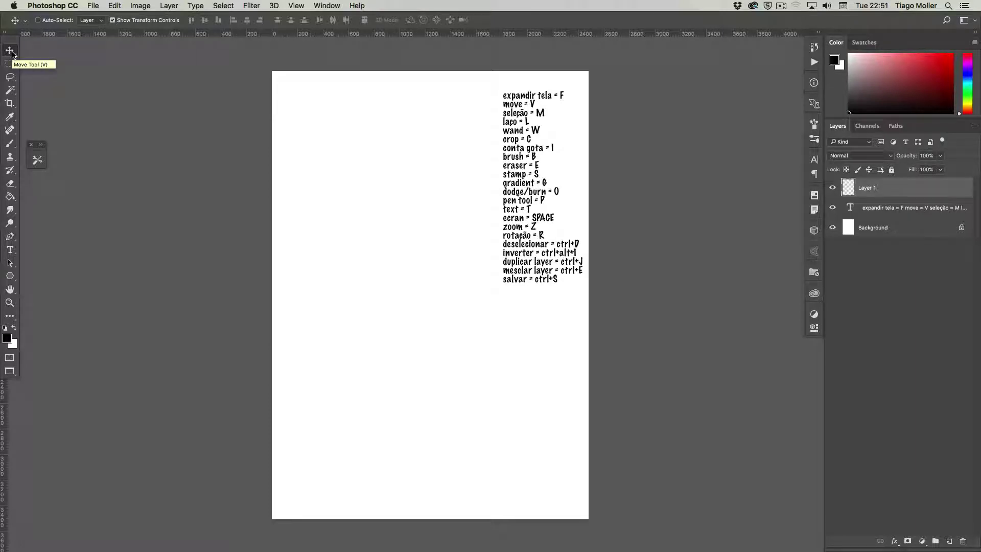
Step: Select the shortcut list text layer and drag it to a new upper-right position
left_click(894, 209)
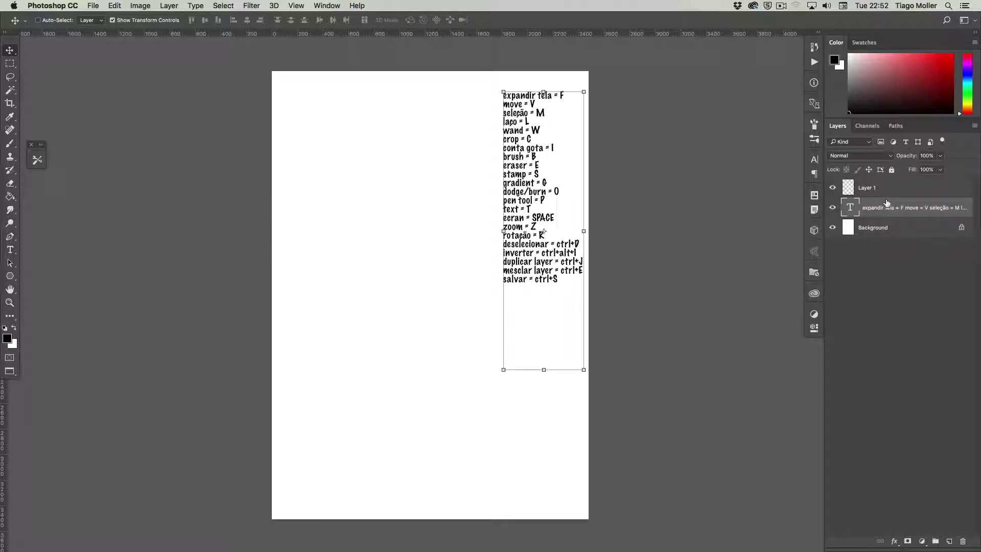
mouse_move(564, 280)
left_mouse_down()
mouse_move(466, 325)
mouse_move(499, 327)
left_mouse_up()
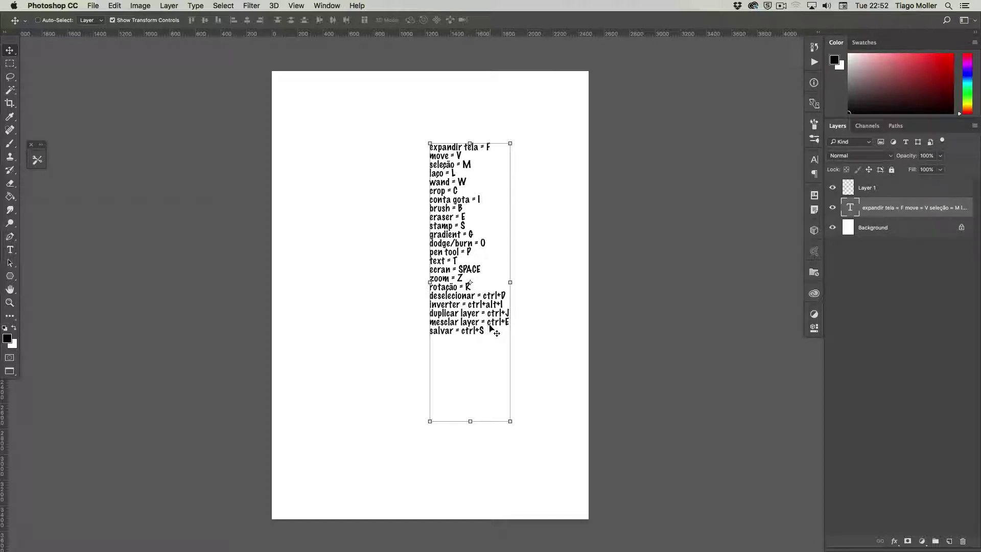
left_click_drag(490, 325, 562, 312)
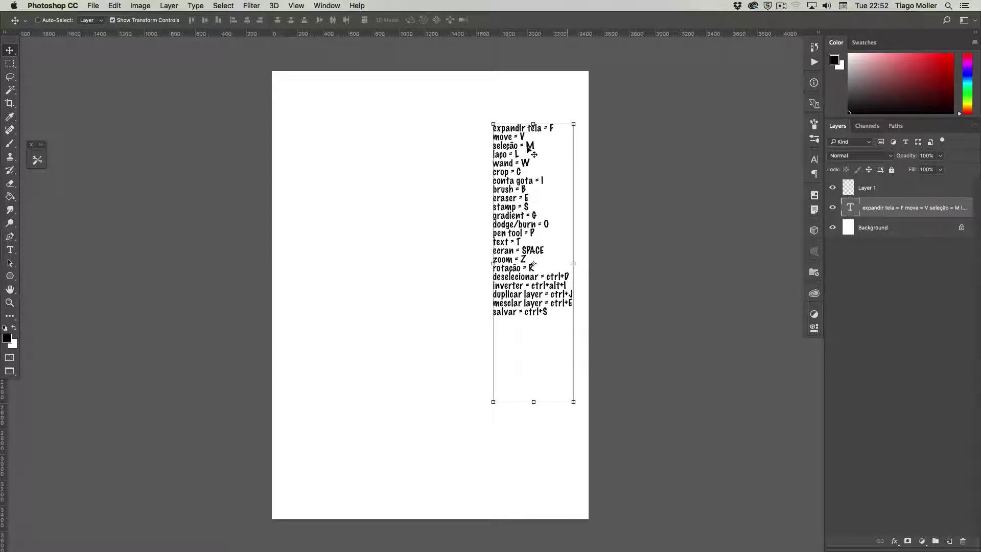
key("m")
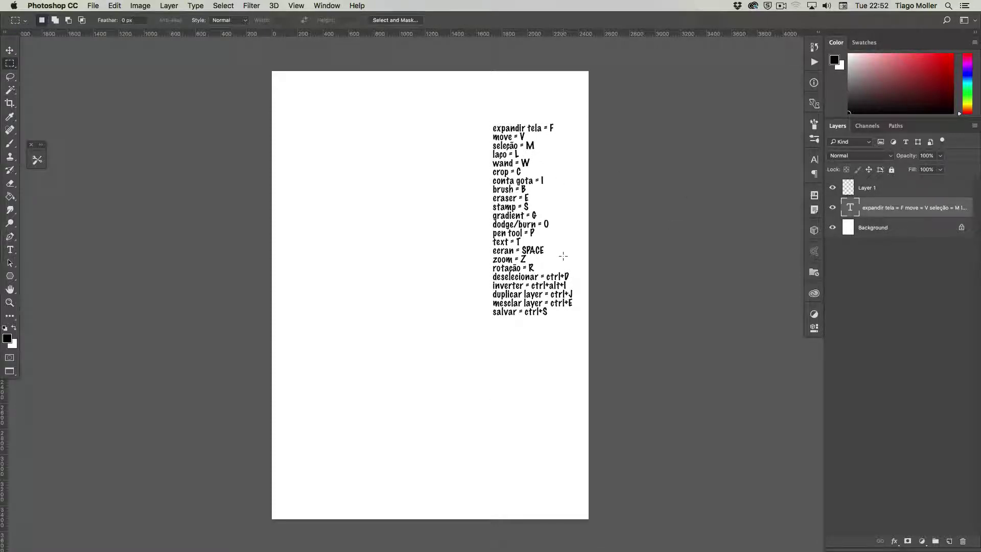
mouse_move(304, 140)
left_mouse_down()
mouse_move(451, 296)
mouse_move(448, 278)
left_mouse_up()
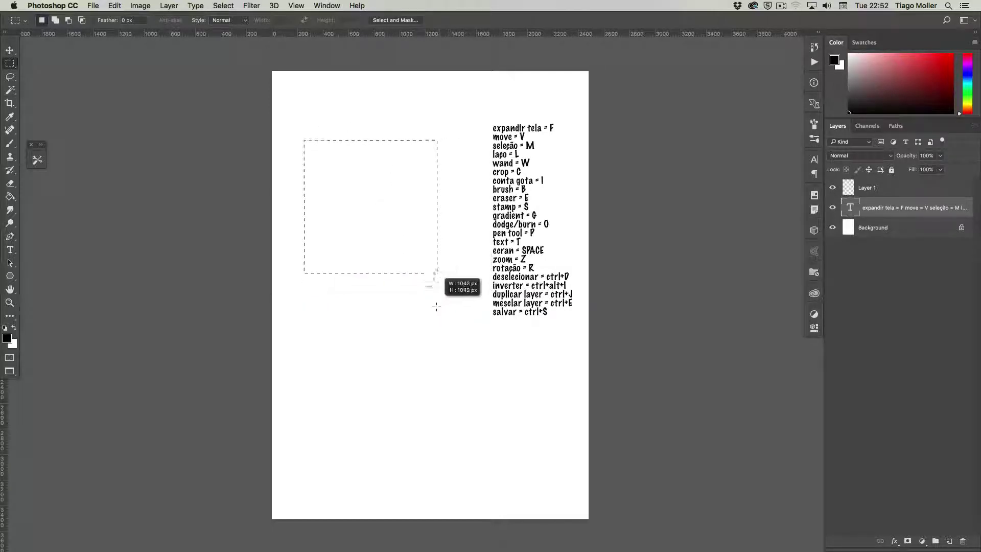
mouse_move(448, 278)
left_mouse_down()
mouse_move(399, 203)
mouse_move(486, 324)
mouse_move(401, 227)
mouse_move(429, 264)
left_mouse_up()
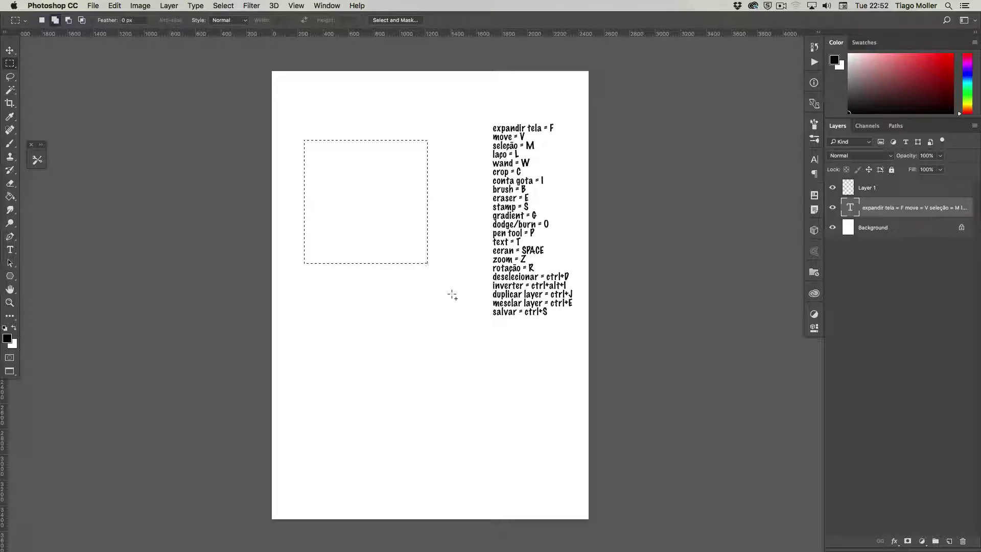
left_click(453, 290)
key("shift+m")
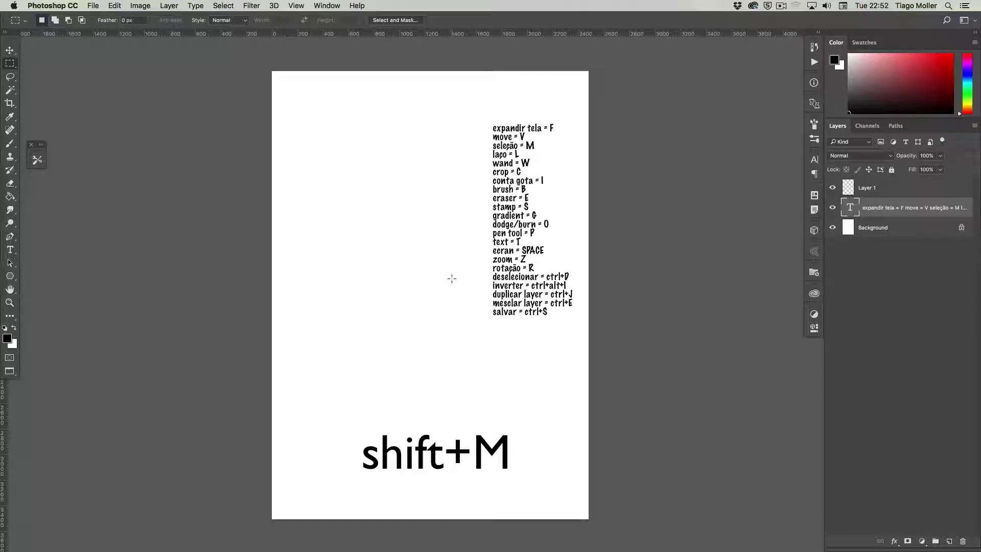
key("shift+m")
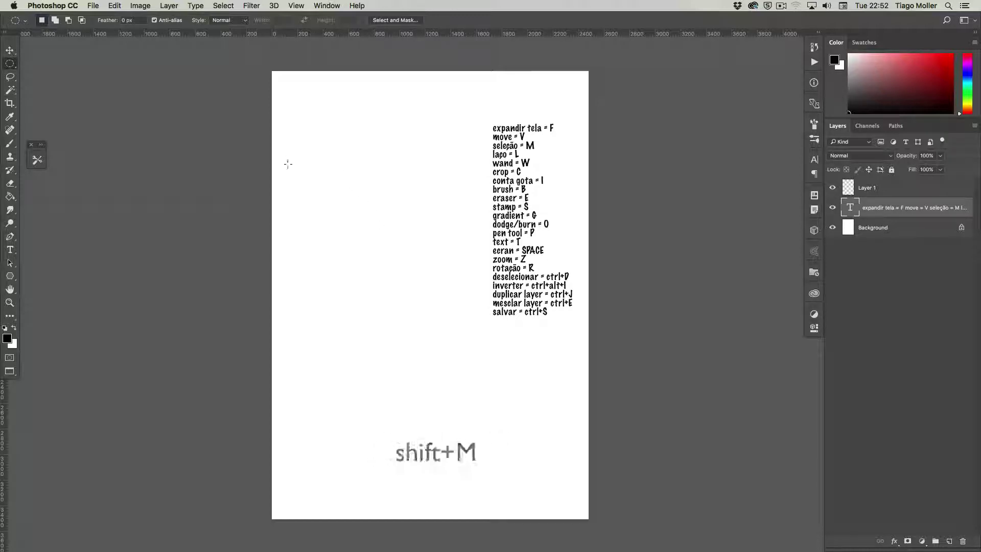
right_click(11, 65)
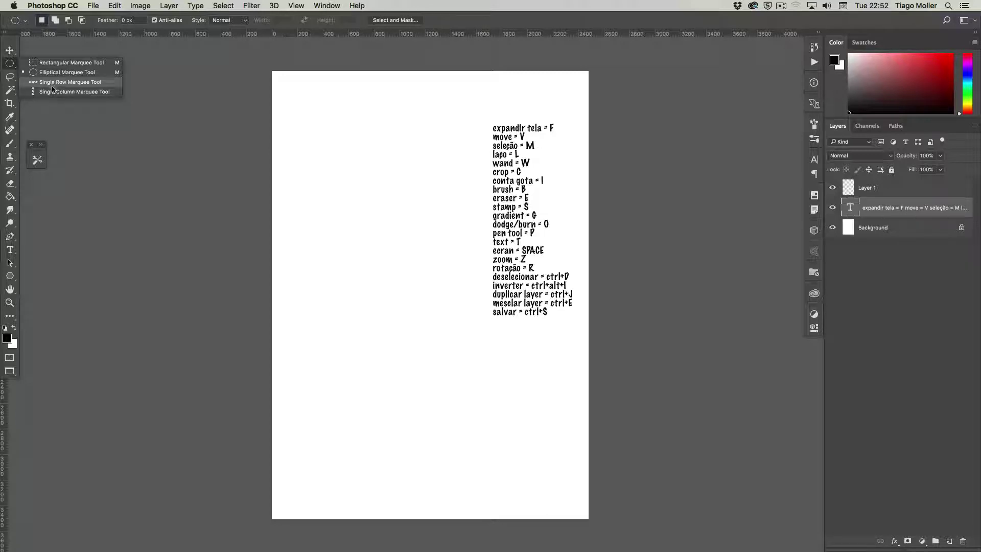
left_click(13, 66)
right_click(12, 65)
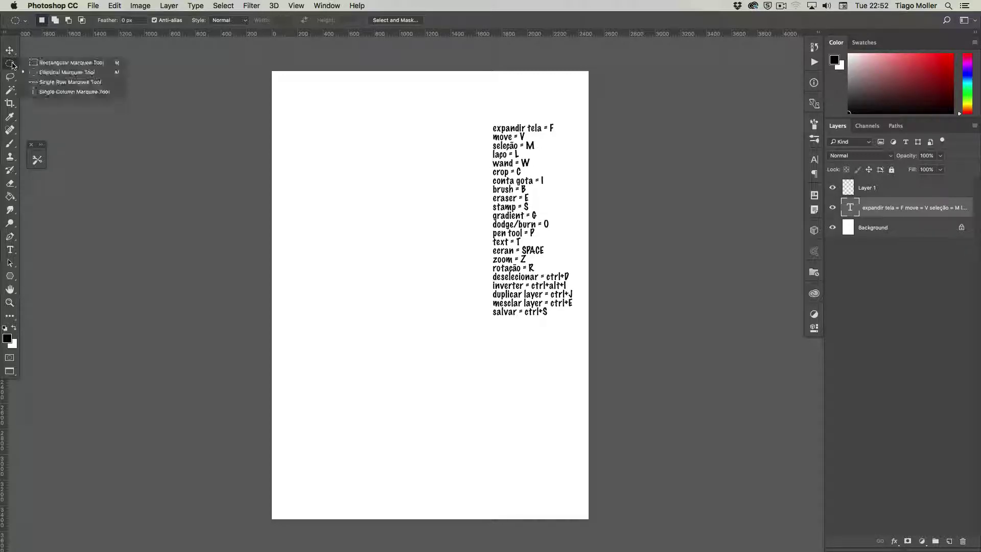
left_click(37, 72)
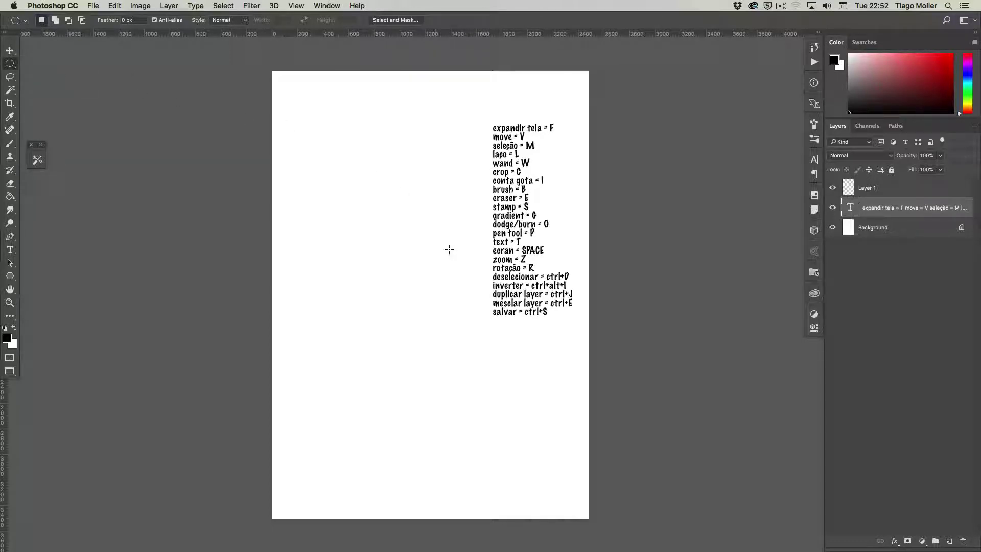
key("shift+m")
key("shift+m")
key("shift+m")
key("shift+m")
key("shift+m")
key("shift+m")
left_click_drag(316, 137, 432, 242)
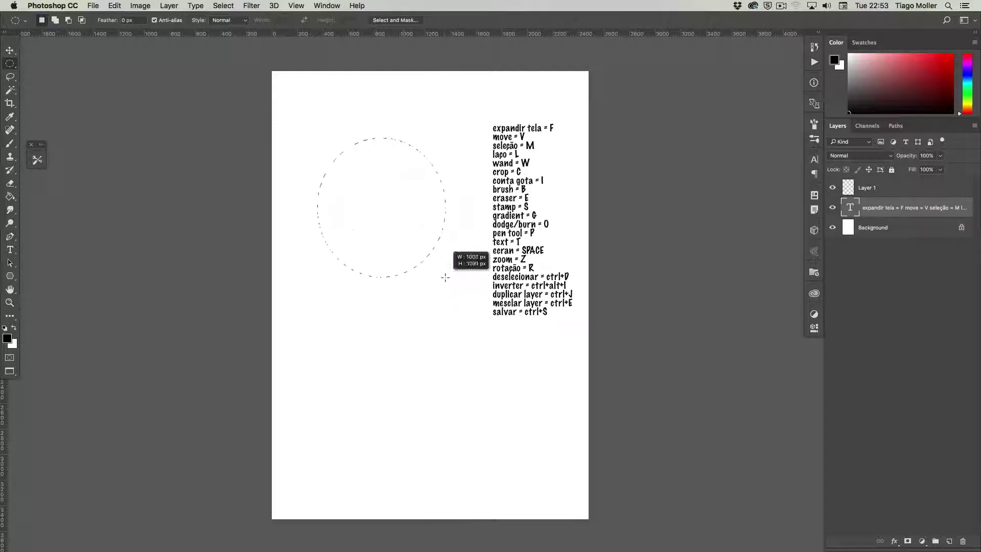
left_click_drag(432, 243, 473, 290)
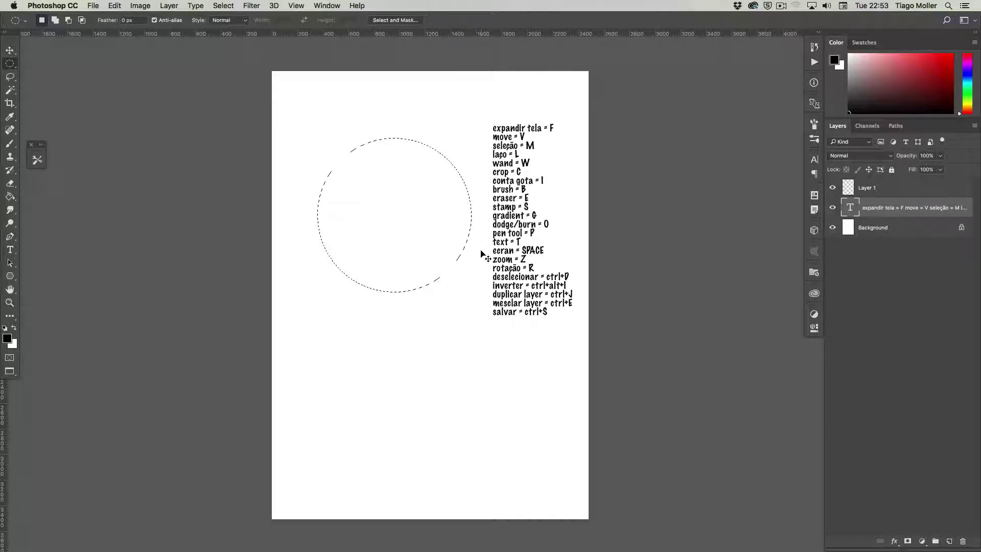
key("ctrl+d")
scroll(465, 274, "left", 2)
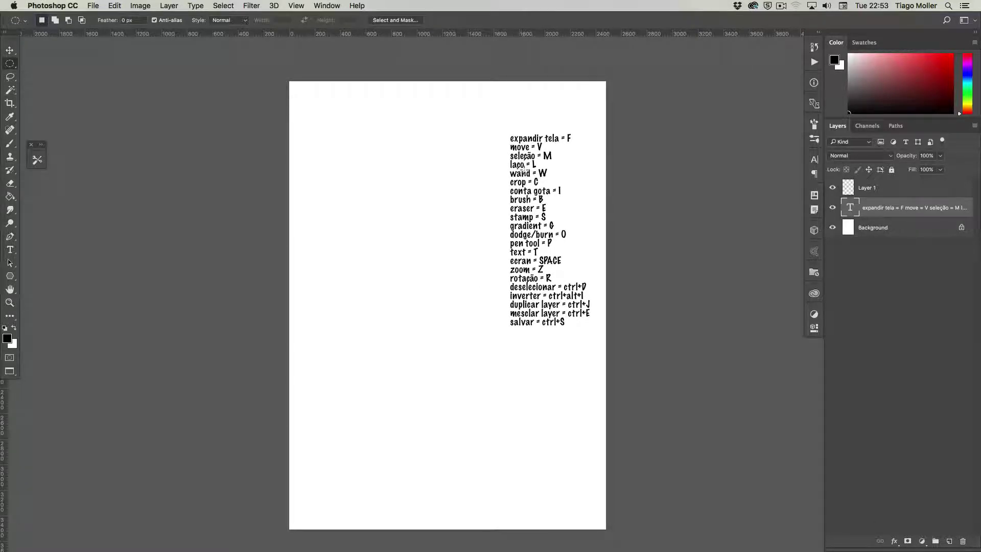
Step: Trace a freehand lasso shape left of the list, then deselect it and zoom in
key("l")
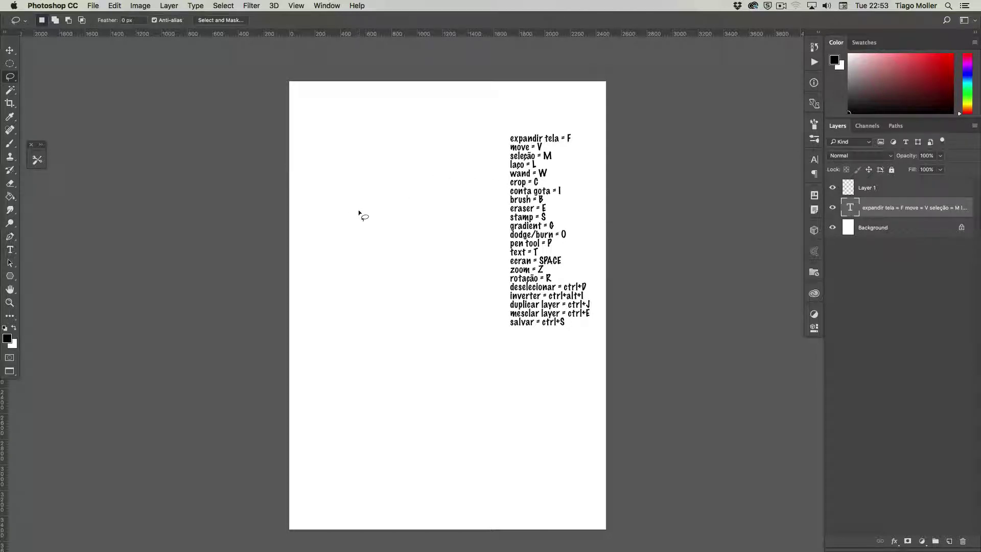
mouse_move(365, 210)
left_mouse_down()
mouse_move(401, 302)
mouse_move(463, 275)
left_mouse_up()
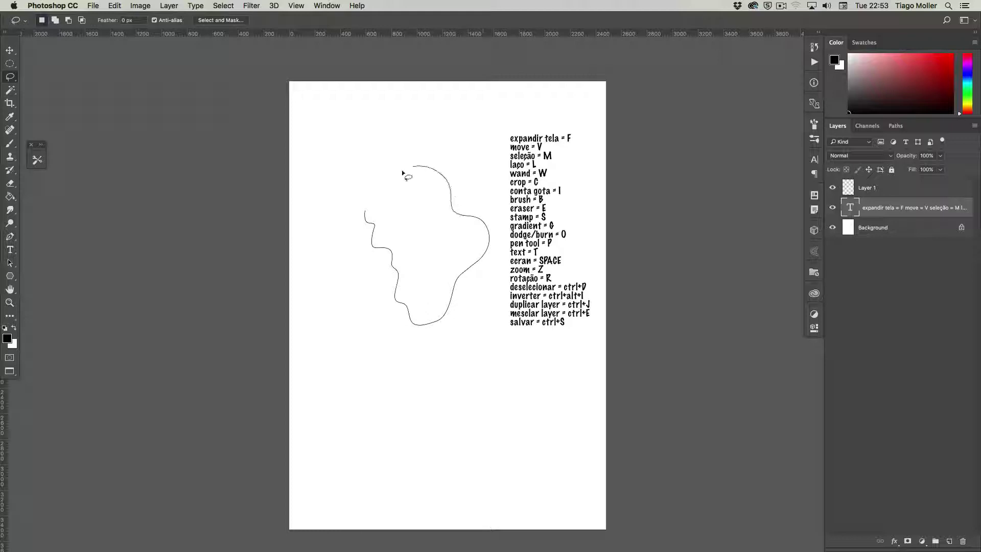
left_click_drag(337, 159, 364, 209)
key("ctrl+d")
key("z")
left_click(447, 302)
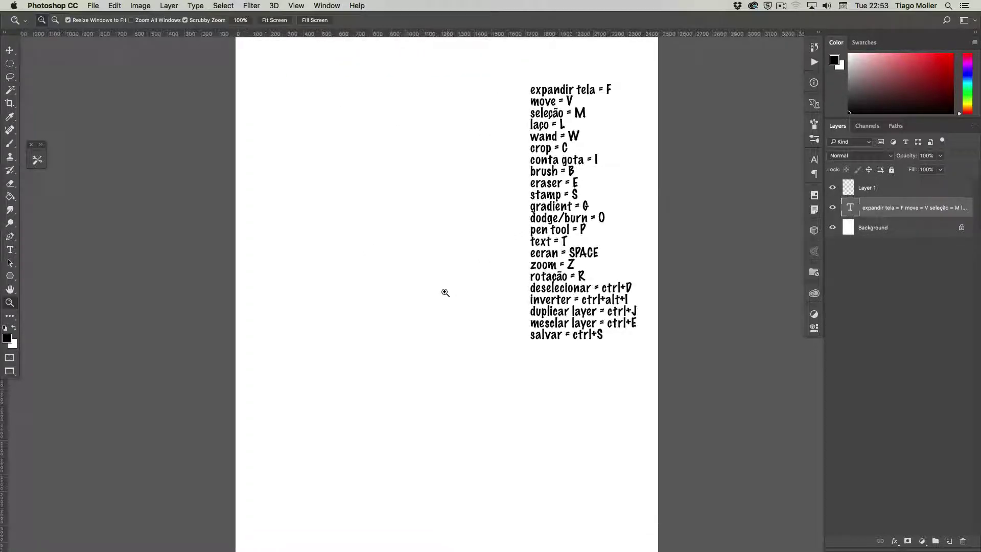
Step: Draw a new freehand selection, nudge it upward, and make Layer 1 active
key("l")
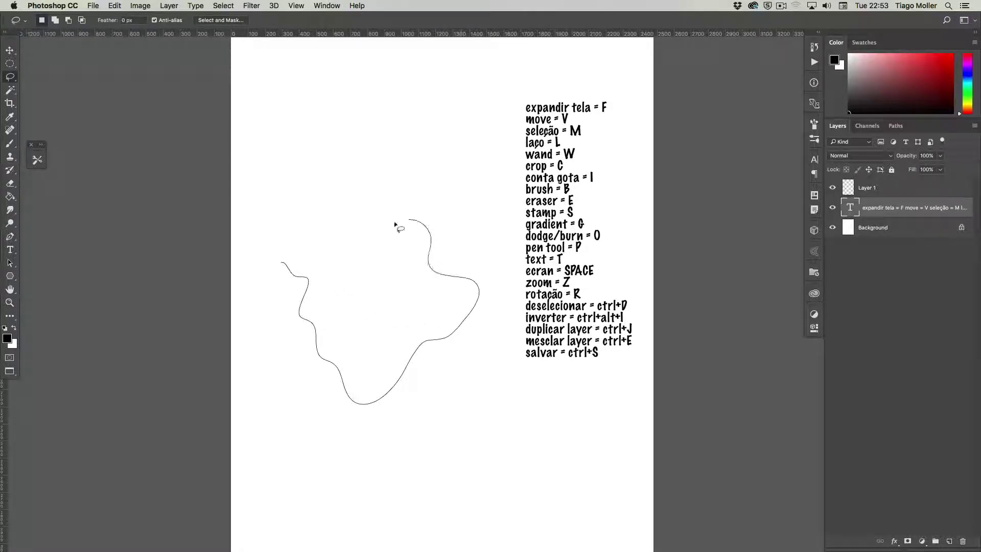
left_click_drag(273, 212, 269, 211)
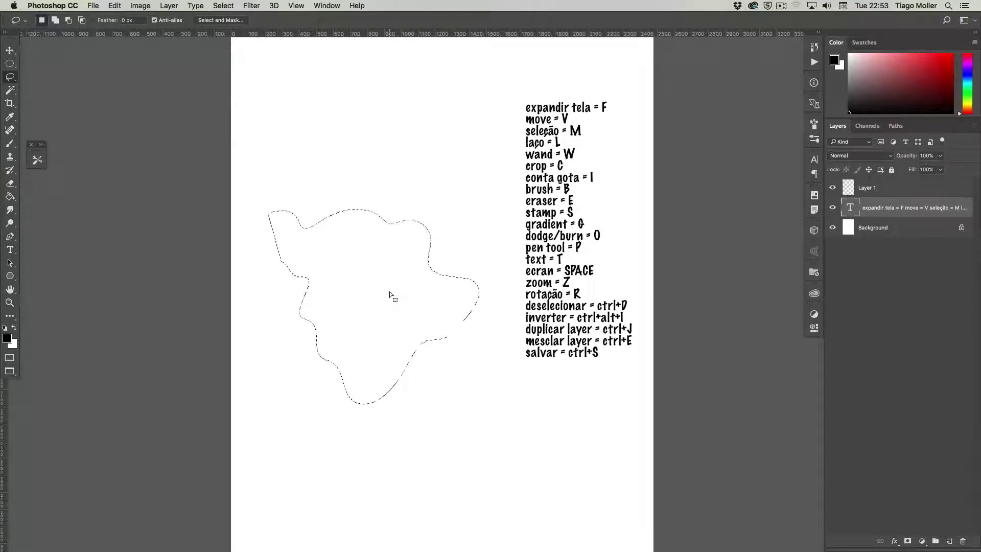
left_click(10, 63)
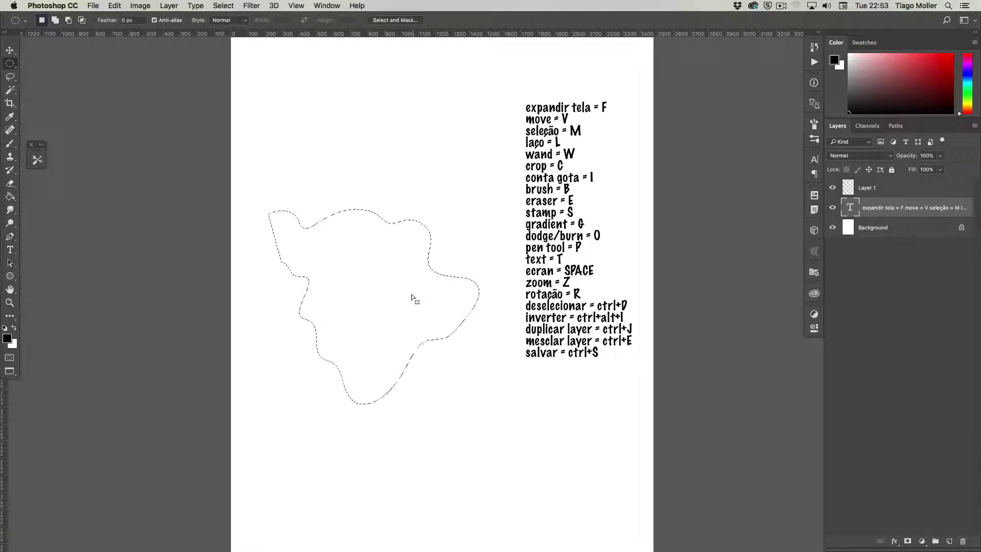
mouse_move(414, 295)
left_mouse_down()
mouse_move(433, 267)
mouse_move(455, 348)
mouse_move(401, 315)
mouse_move(420, 274)
mouse_move(434, 279)
left_mouse_up()
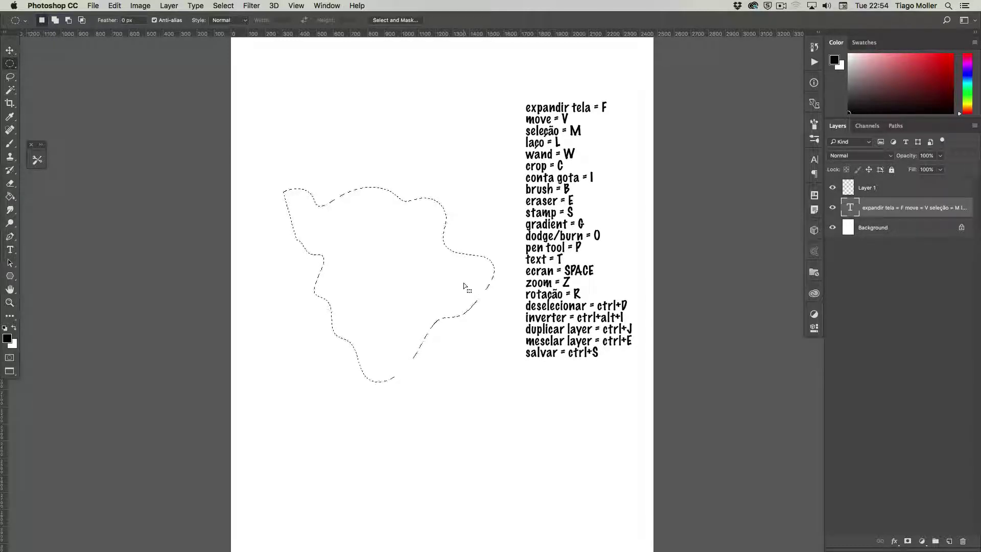
left_click(866, 191)
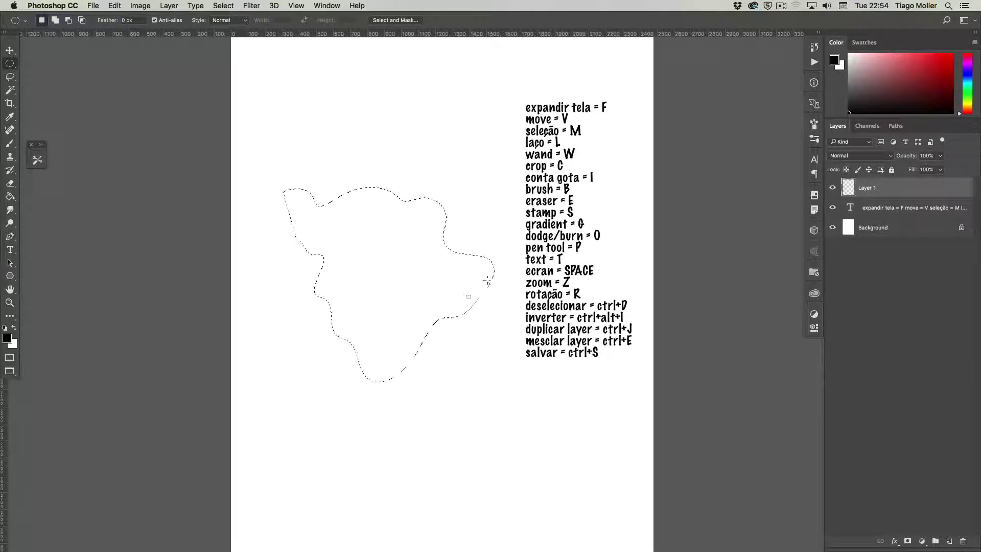
Step: Paint a black brush zigzag left of the list and lasso around its right end
key("b")
key("ctrl+d")
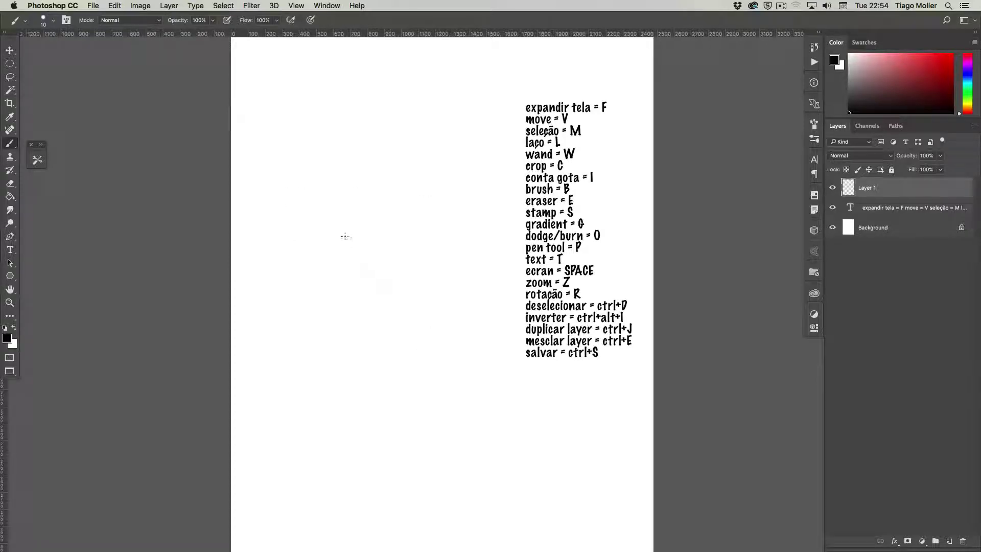
left_click_drag(345, 236, 440, 291)
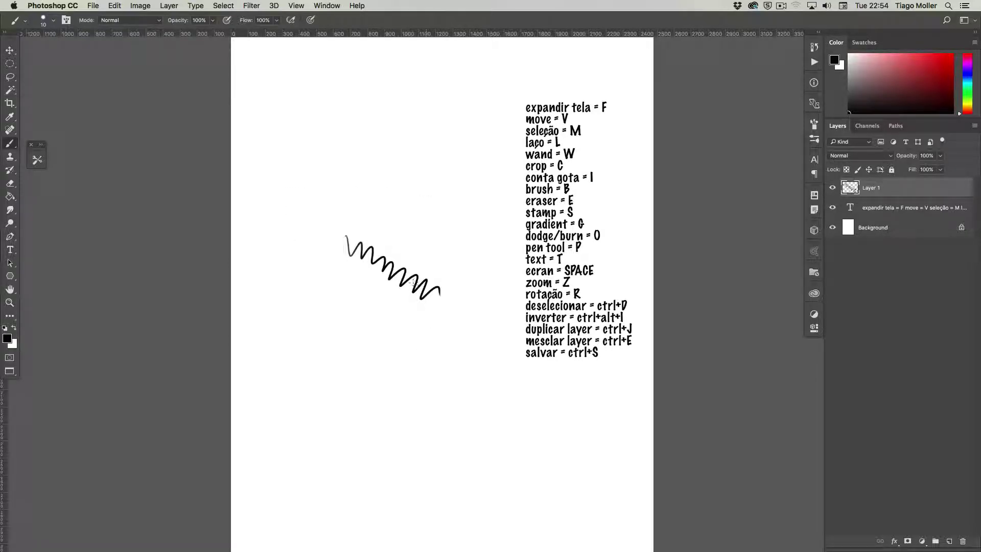
key("l")
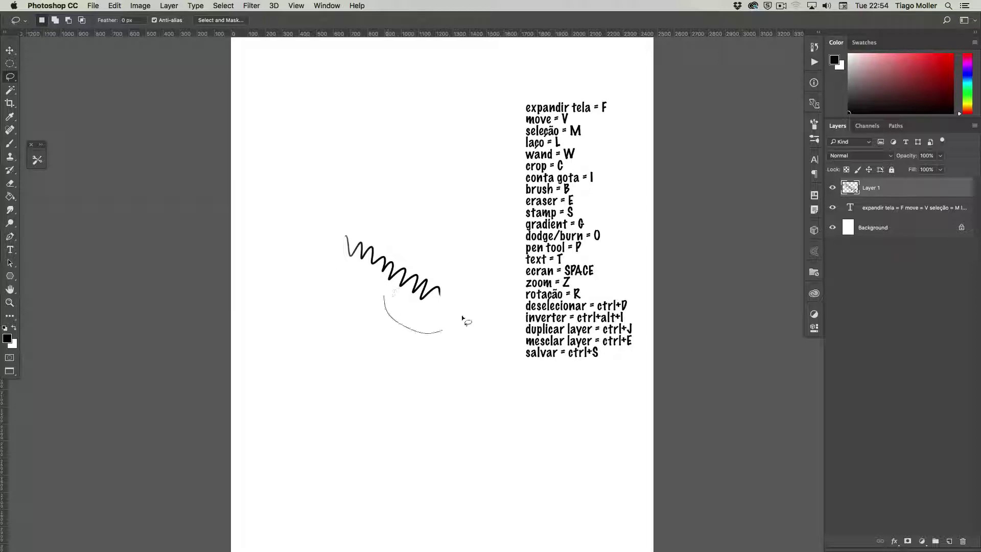
left_click_drag(465, 320, 389, 297)
Step: Move the selected zigzag piece, undo the move, and shift the selection slightly left
key("m")
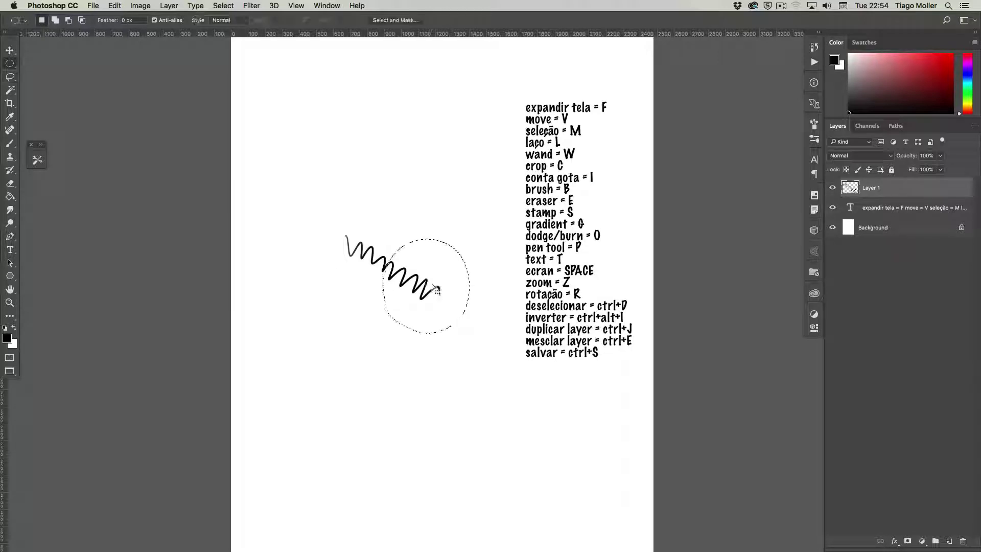
key("v")
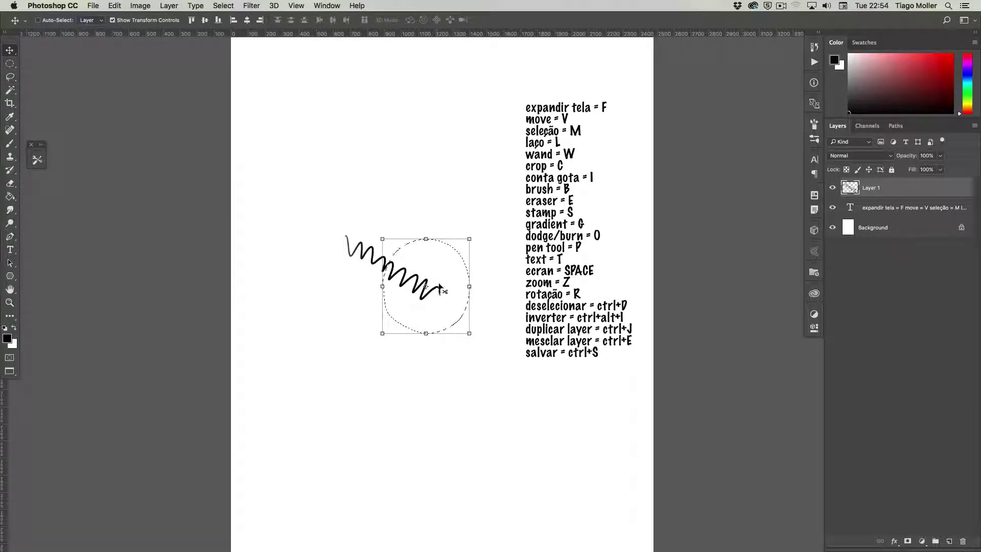
mouse_move(440, 288)
left_mouse_down()
mouse_move(464, 267)
mouse_move(462, 300)
left_mouse_up()
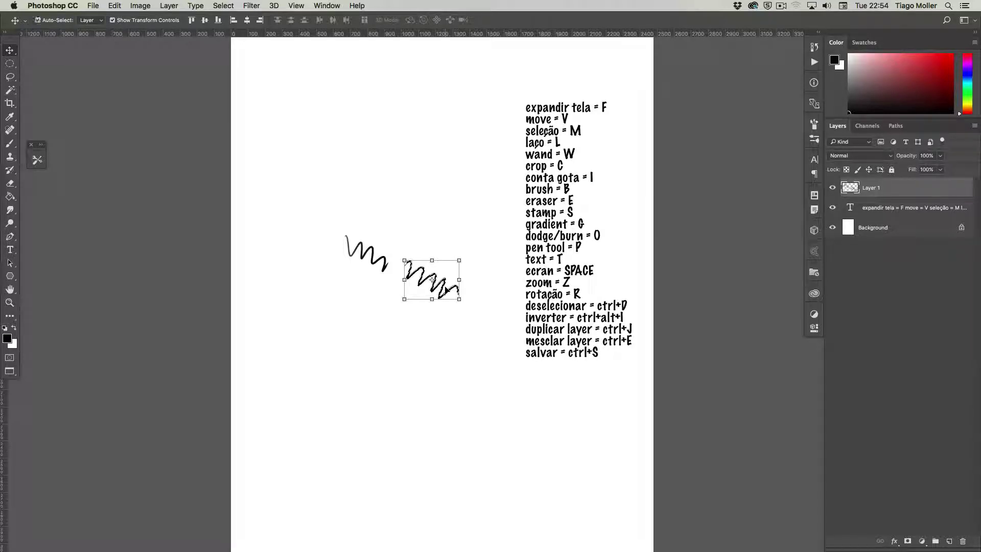
key("ctrl+d")
key("ctrl+z")
key("ctrl+z")
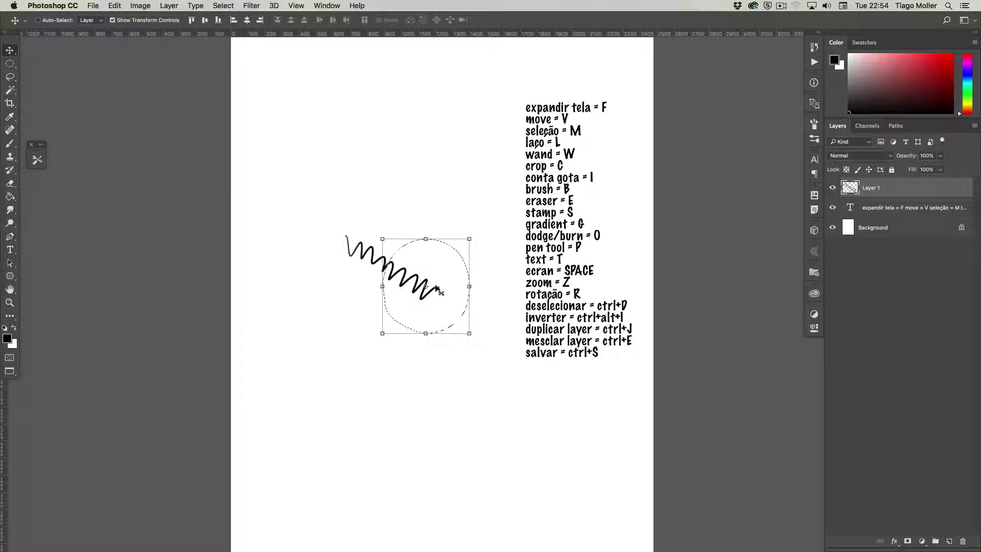
key("m")
key("l")
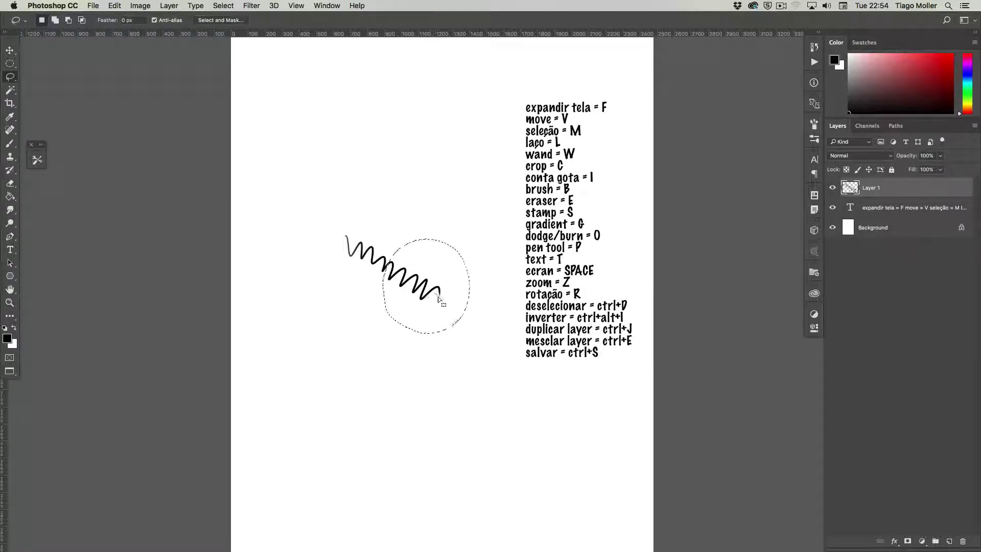
mouse_move(433, 293)
left_mouse_down()
mouse_move(389, 289)
mouse_move(384, 266)
mouse_move(437, 276)
left_mouse_up()
Step: Magic Wand select the page's white background around the zigzag
key("ctrl+d")
key("w")
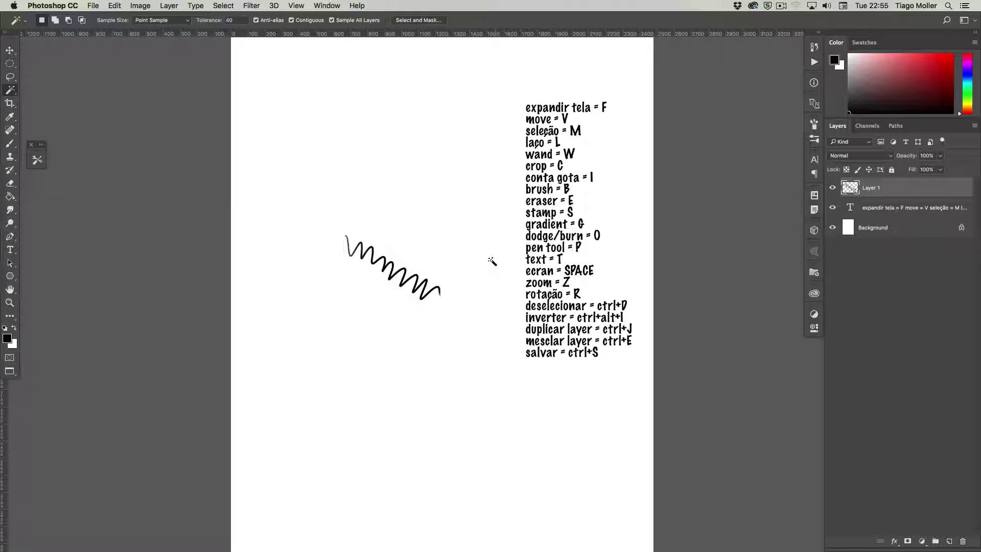
left_click(361, 207)
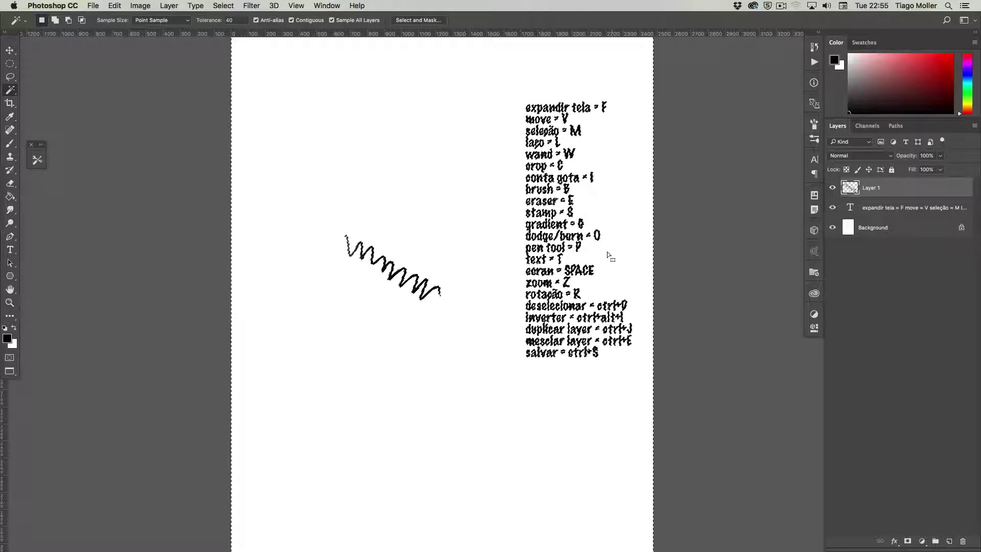
key("ctrl+d")
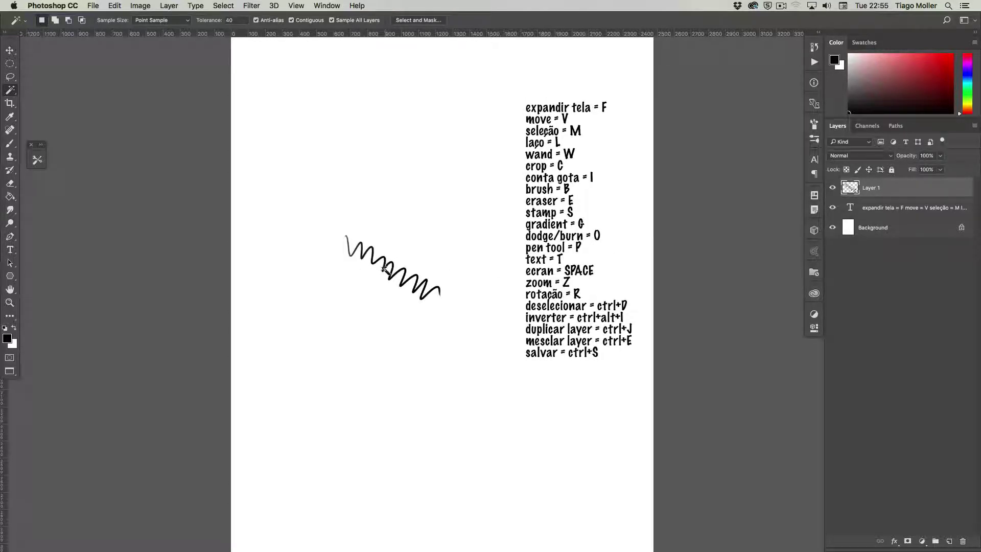
left_click(404, 263)
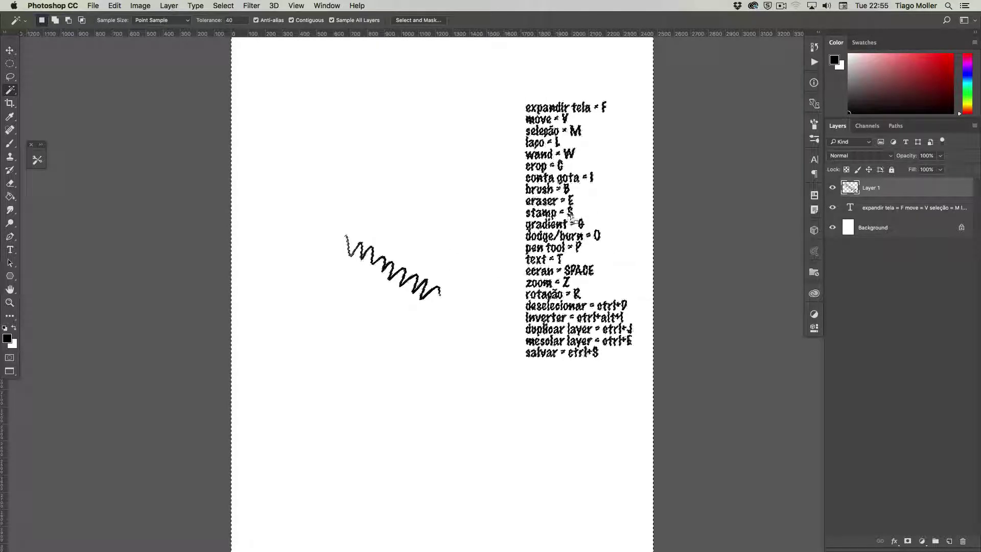
Step: Zoom in progressively on the zigzag's left end
key("z")
left_click(413, 239)
key("w")
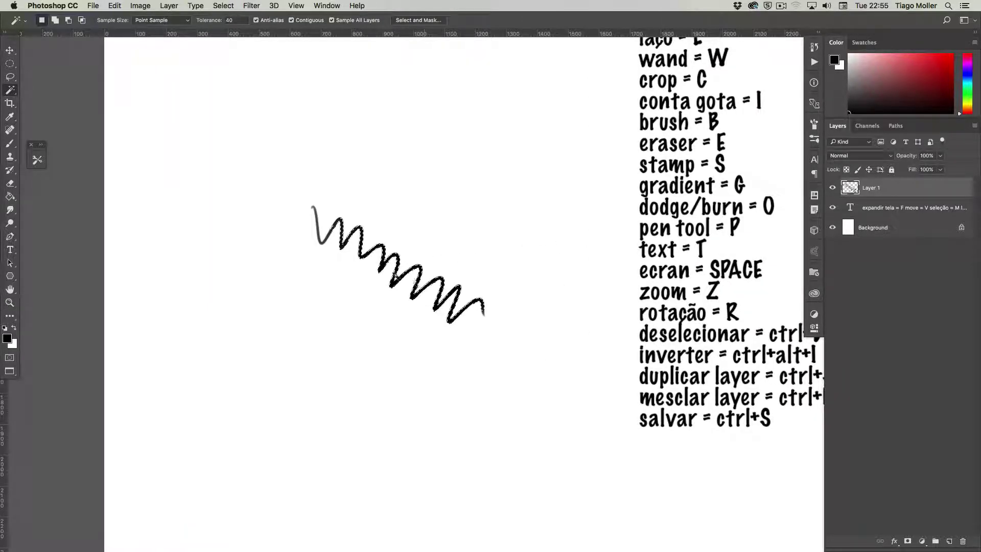
key("z")
left_click(330, 225)
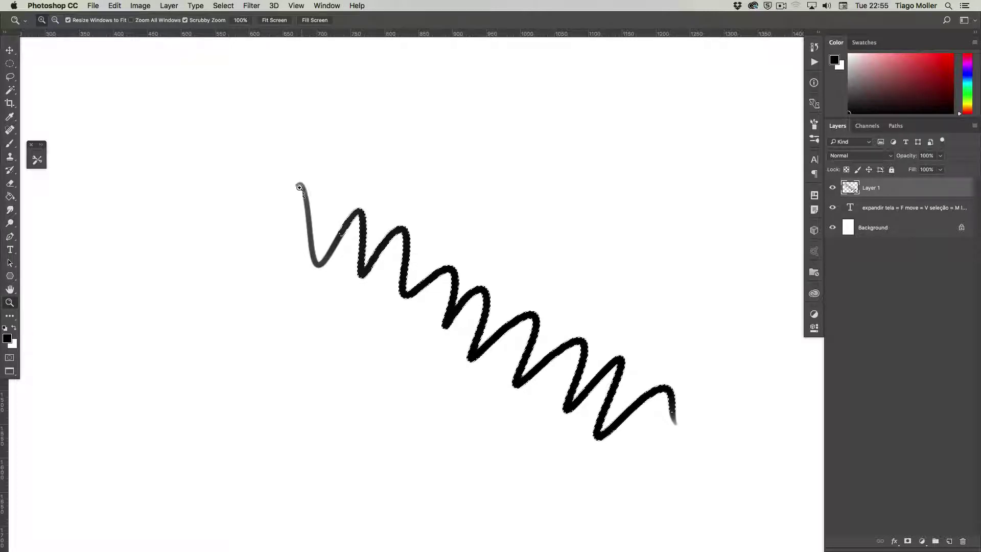
Step: Set Magic Wand tolerance to 80 and select the whole zigzag stroke
key("w")
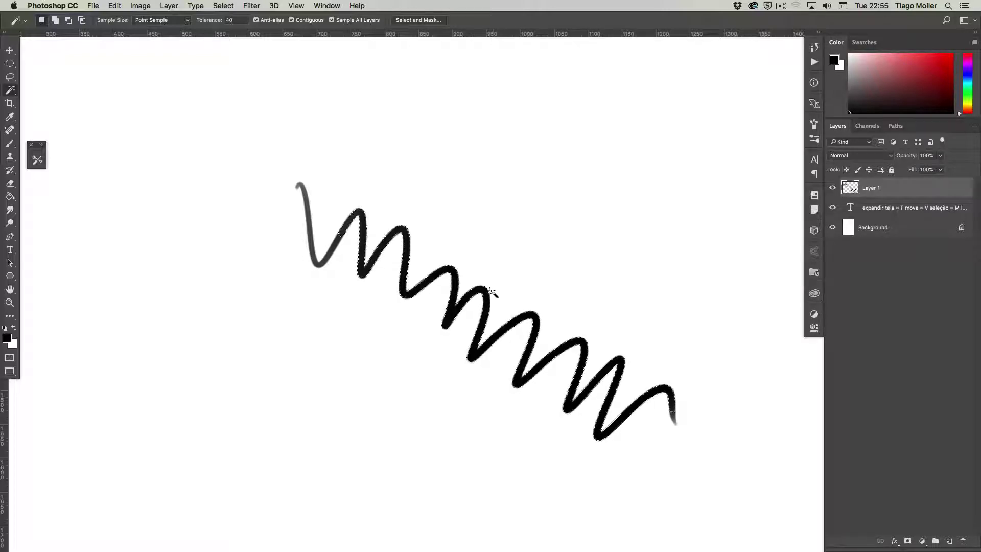
left_click(229, 21)
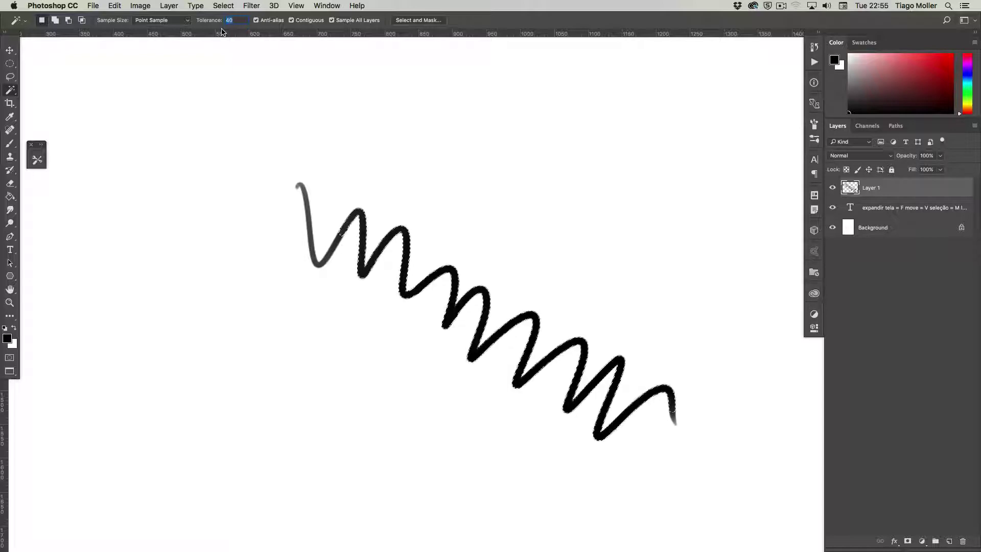
type("10")
key("BackSpace")
key("BackSpace")
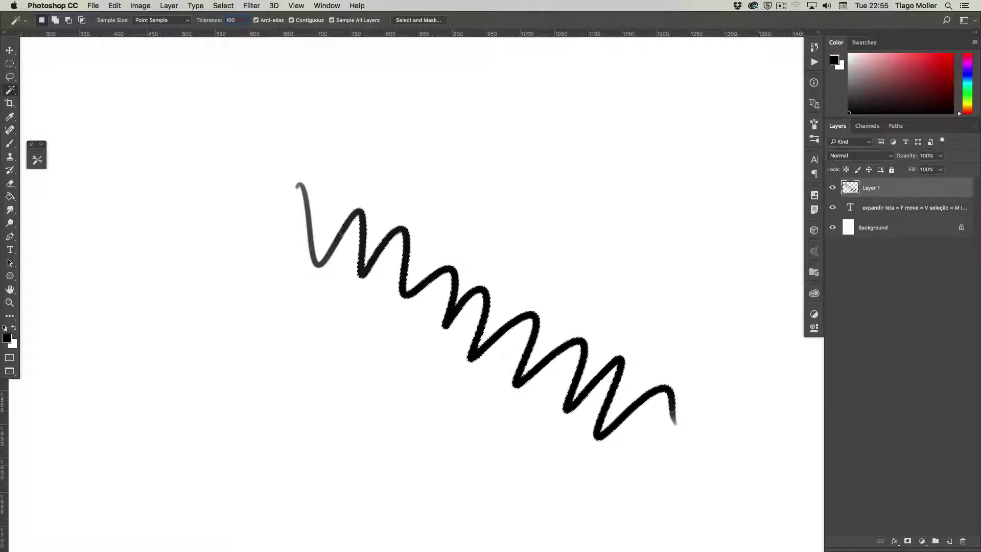
type("80")
key("ctrl+d")
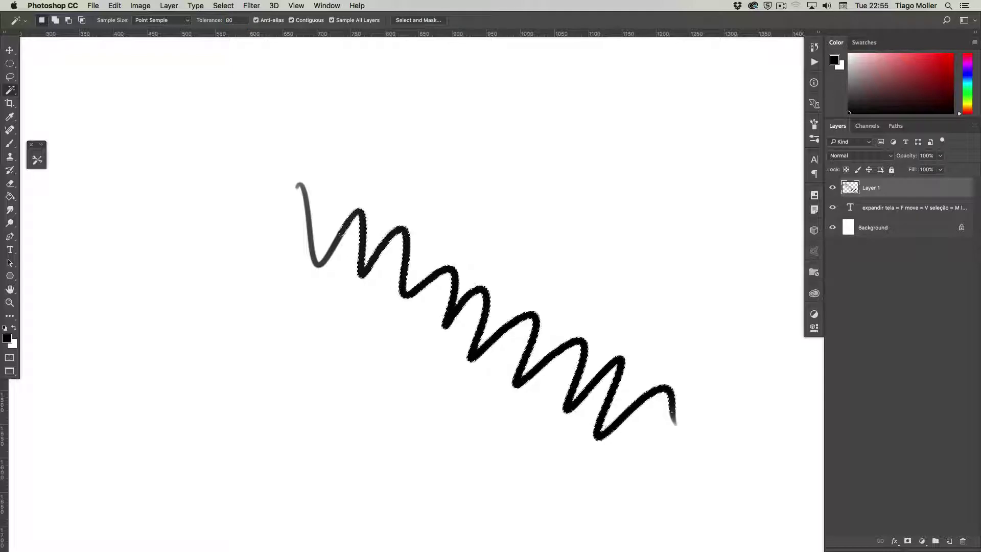
left_click(360, 224)
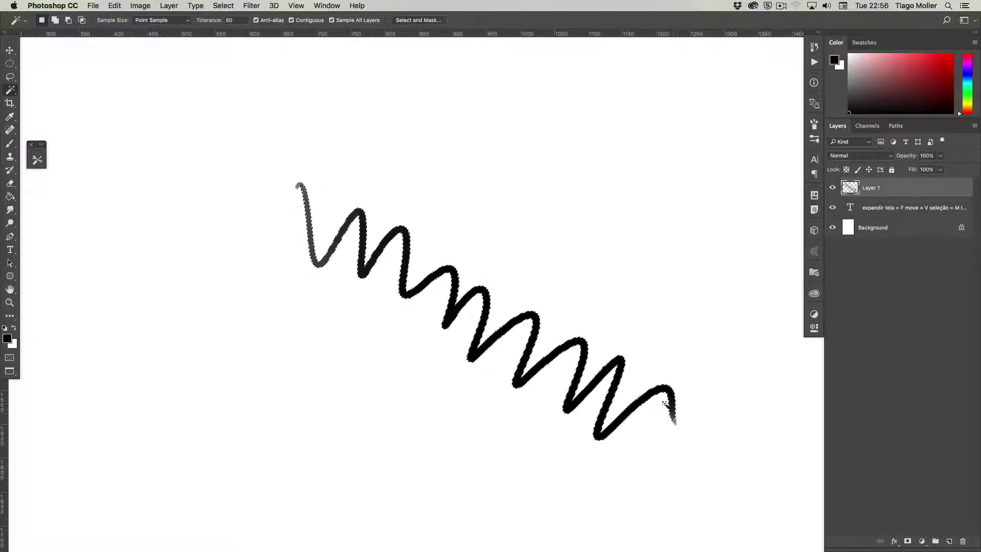
Step: Reset the tolerance to 40 and clear the zigzag selection
left_click(233, 20)
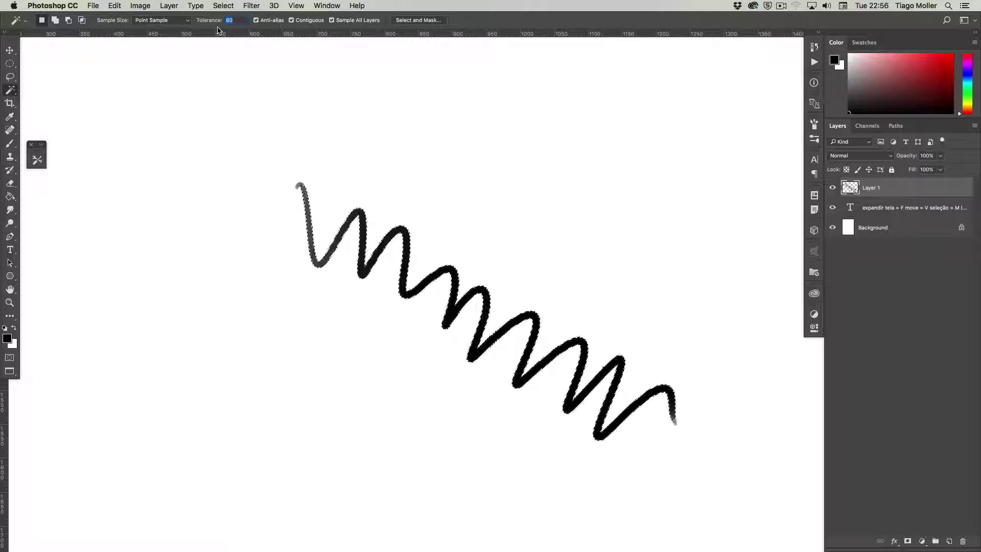
type("40")
key("Return")
key("super+d")
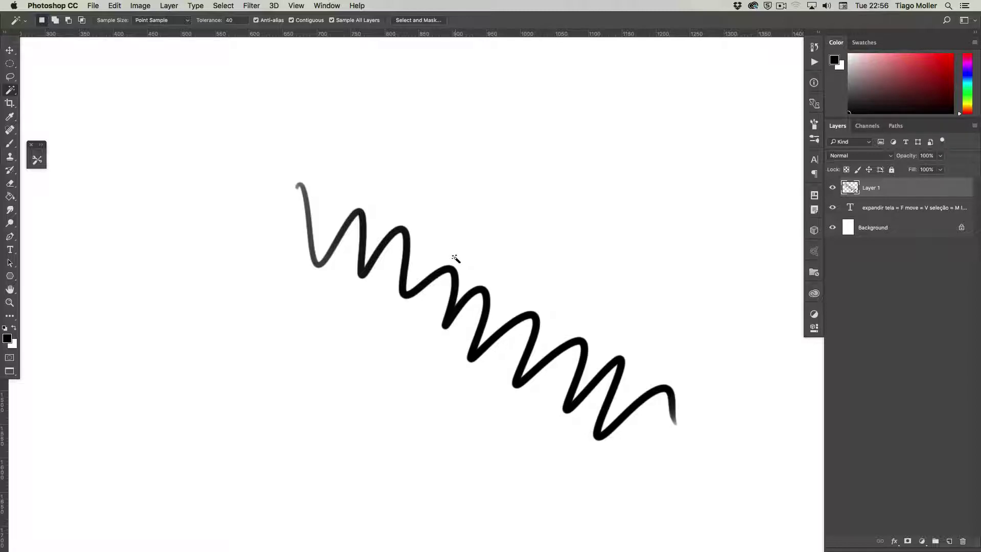
key("l")
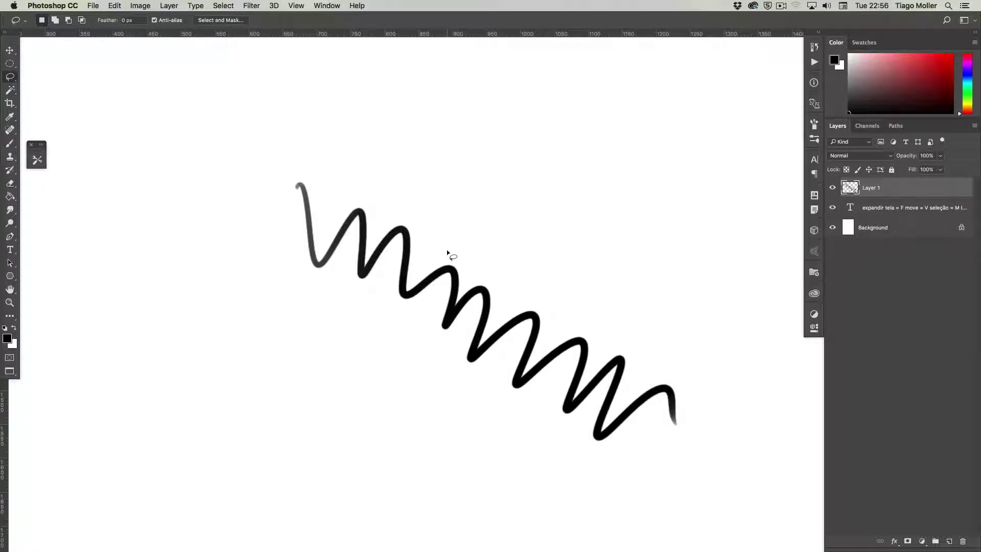
Step: Make a freehand lasso selection around the left half of the zigzag
key("shift+l")
right_click(9, 78)
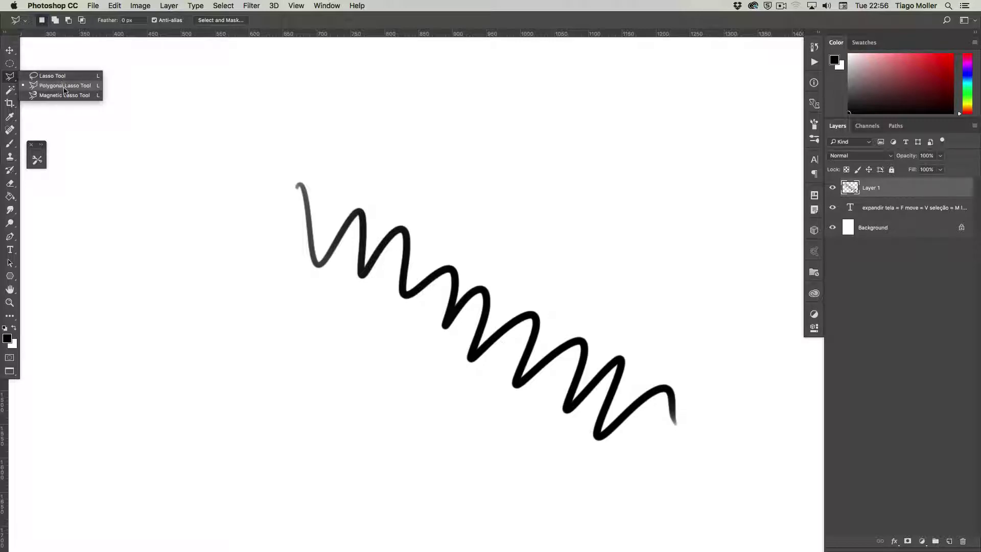
left_click(61, 79)
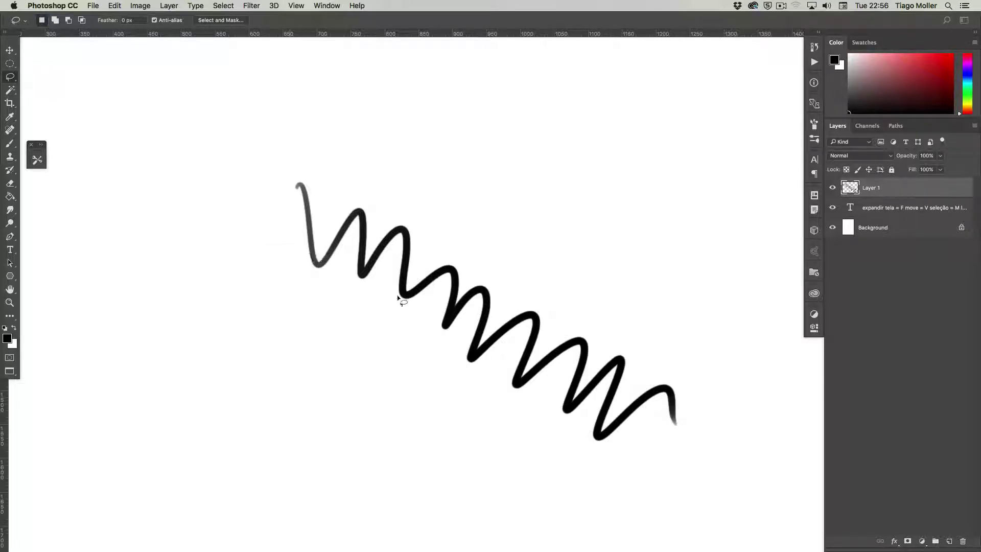
mouse_move(281, 365)
left_mouse_down()
mouse_move(455, 373)
mouse_move(248, 247)
mouse_move(279, 352)
left_mouse_up()
Step: Draw a first angular Polygonal Lasso selection above the zigzag
key("shift+l")
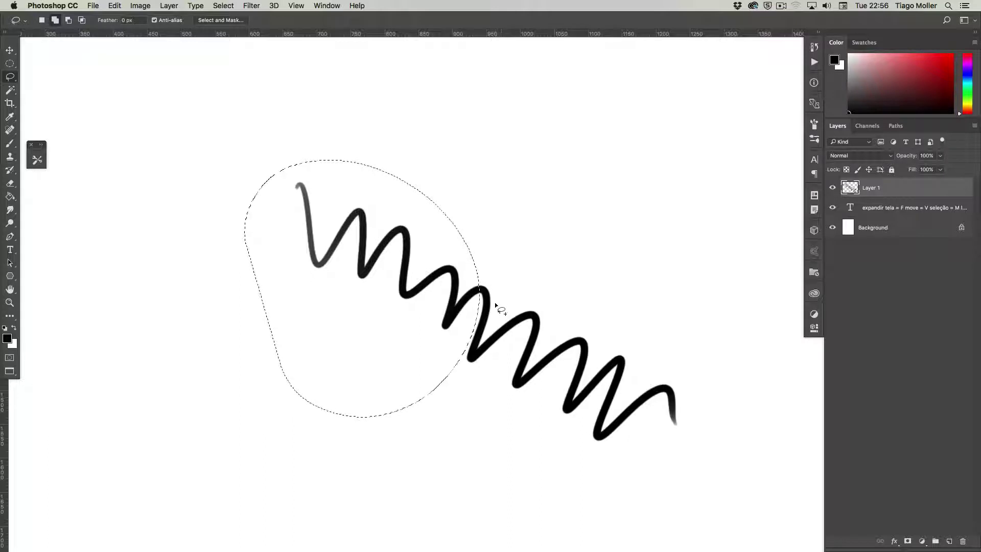
left_click(523, 173)
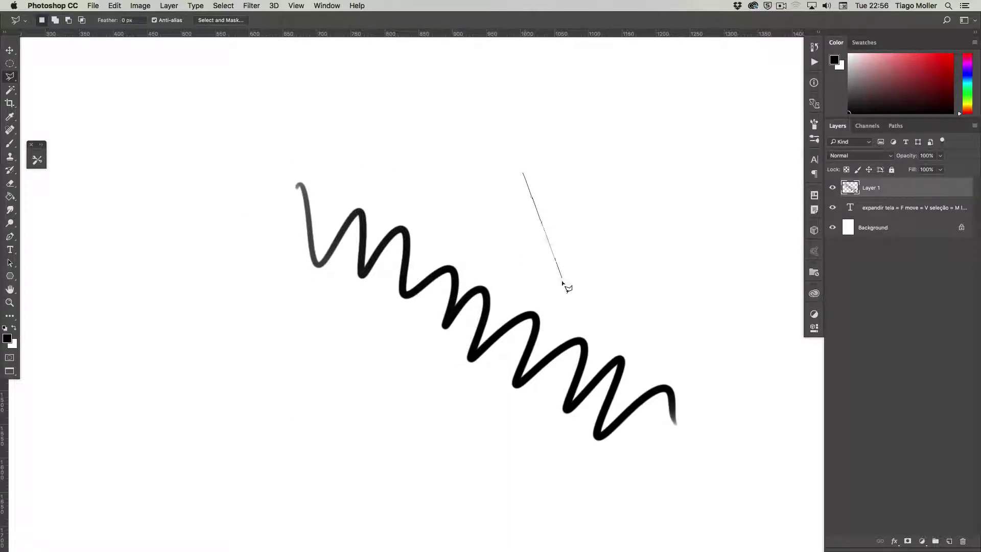
left_click(566, 289)
left_click(708, 217)
left_click(621, 92)
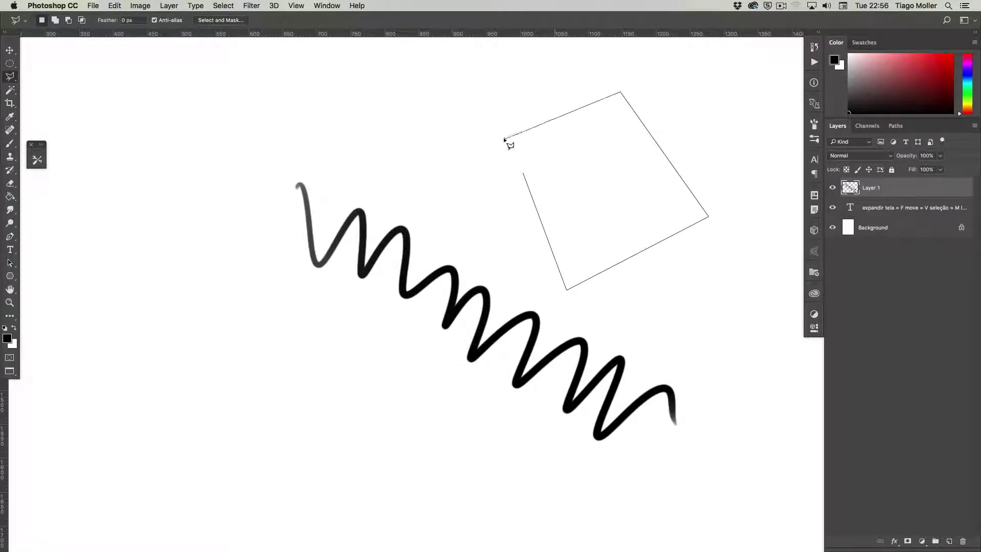
left_click(505, 136)
left_click(572, 180)
left_click(560, 200)
left_click(523, 173)
Step: Redraw an eight-corner polygonal selection enclosing most of the zigzag except its leftmost curve
left_click(371, 157)
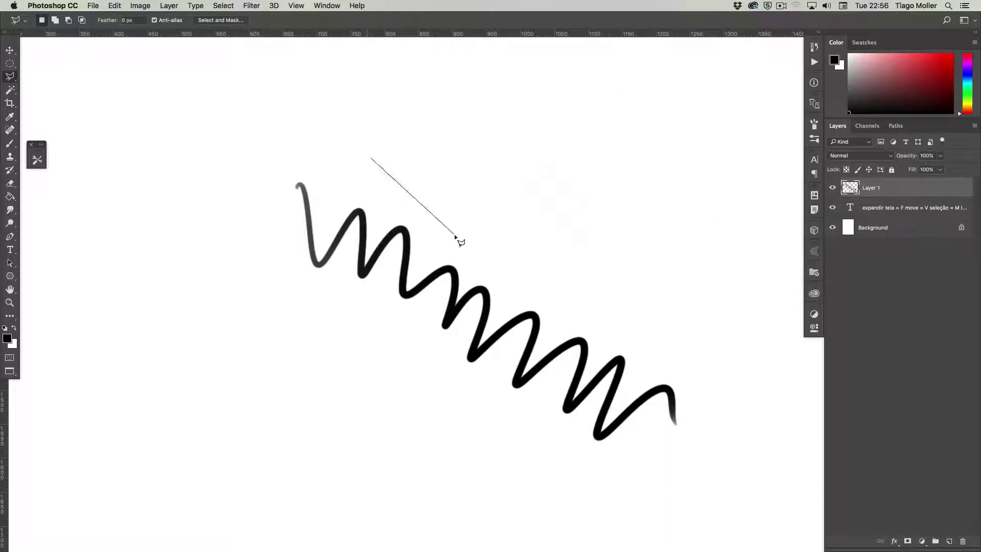
left_click(455, 236)
left_click(615, 265)
left_click(638, 348)
left_click(719, 396)
left_click(684, 466)
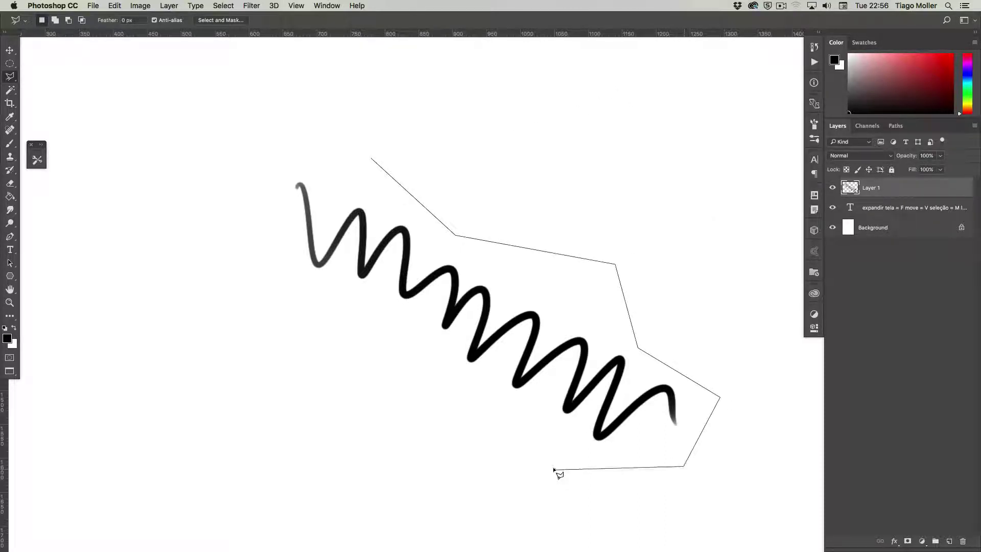
left_click(554, 468)
left_click(395, 405)
left_click(372, 159)
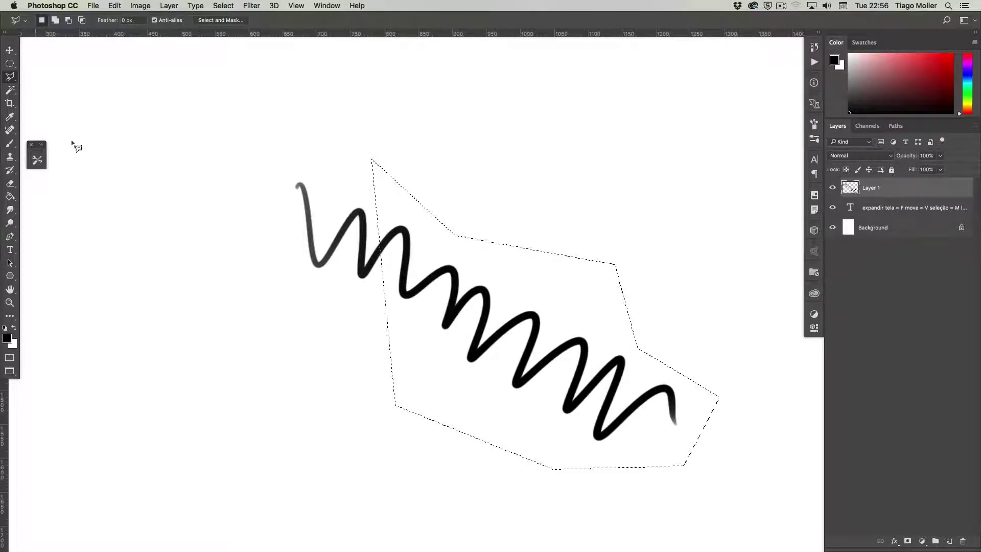
left_click(11, 78)
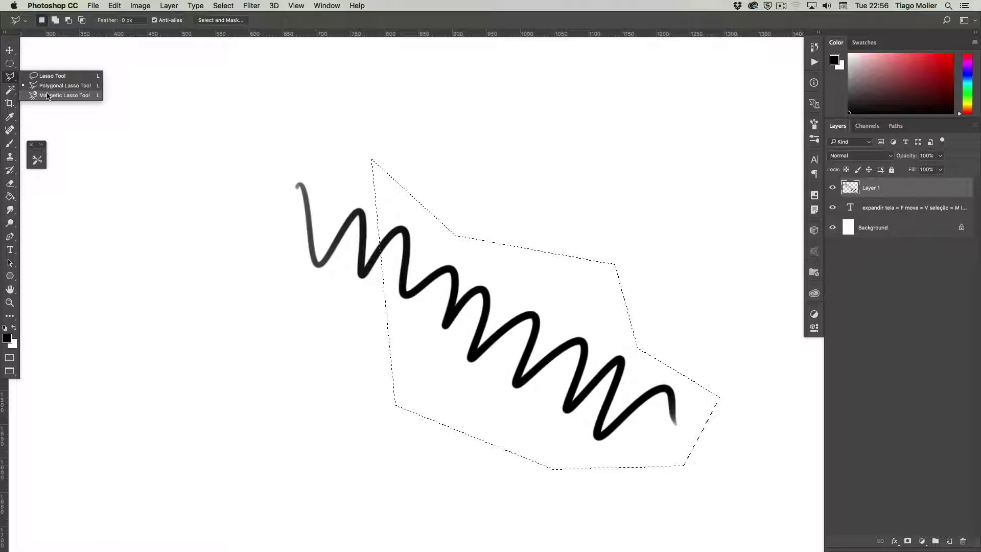
Step: Trace a Magnetic Lasso selection along the zigzag, then deselect it with Ctrl+D
left_click(57, 95)
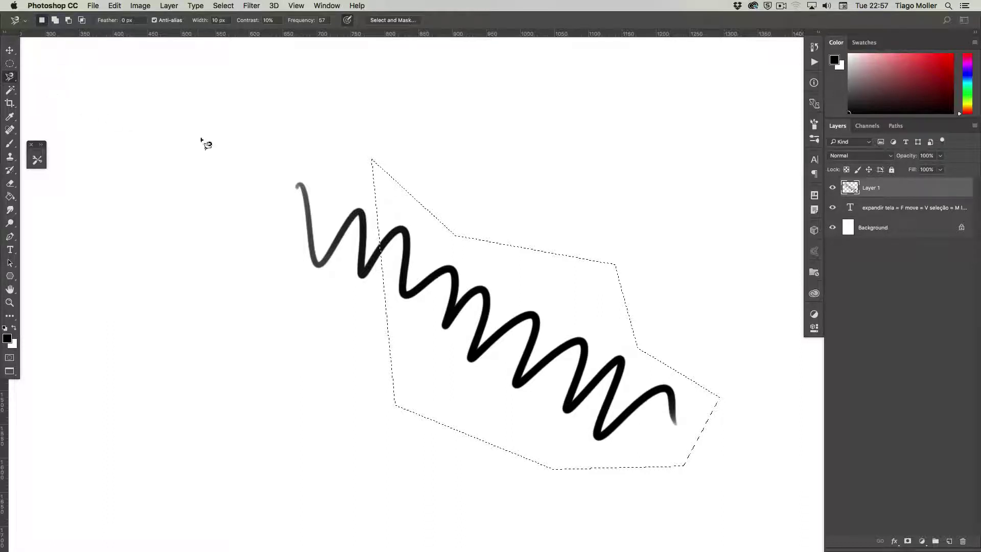
left_click(295, 180)
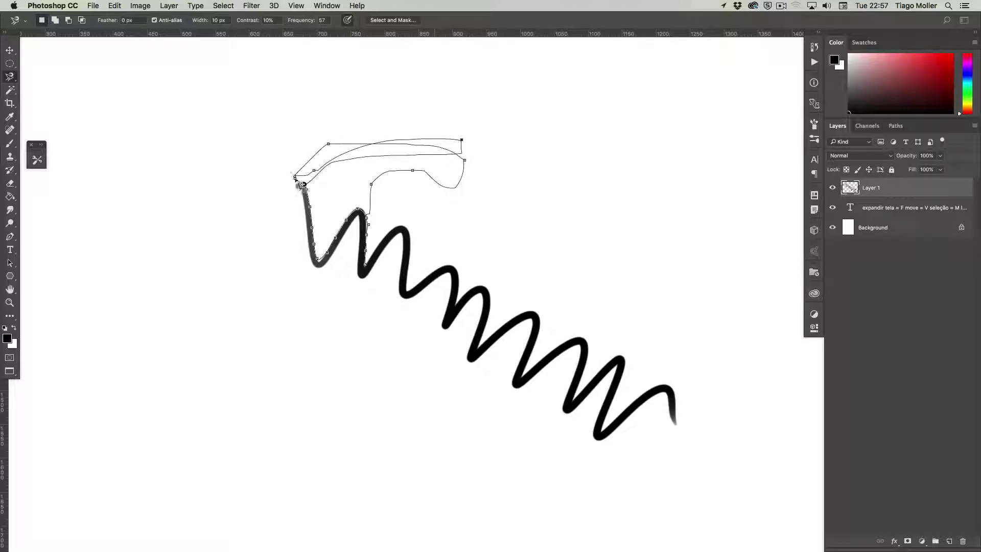
left_click(297, 178)
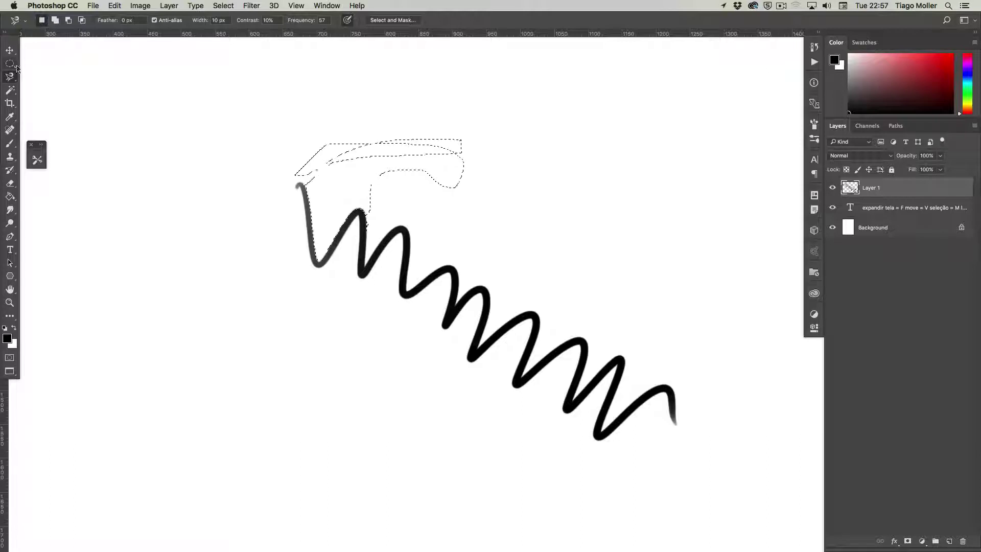
key("ctrl+d")
Step: Zoom out and pan so the shortcut list comes into view
key("z")
left_click(609, 373, "alt")
left_click_drag(631, 378, 612, 384)
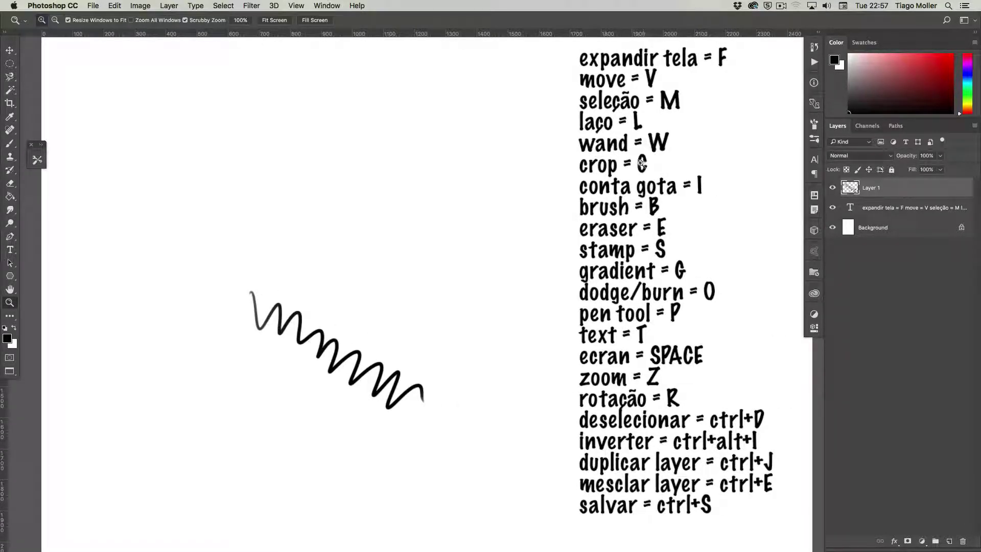
Step: Widen the canvas to the right with the Crop tool, commit it, then undo the crop
left_click(545, 286, "alt")
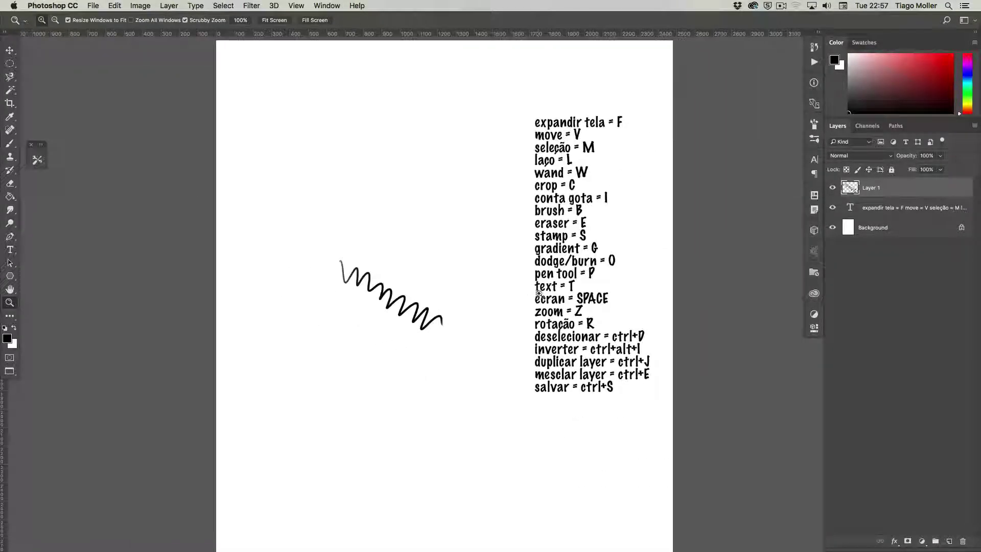
left_click_drag(540, 300, 528, 282)
key("c")
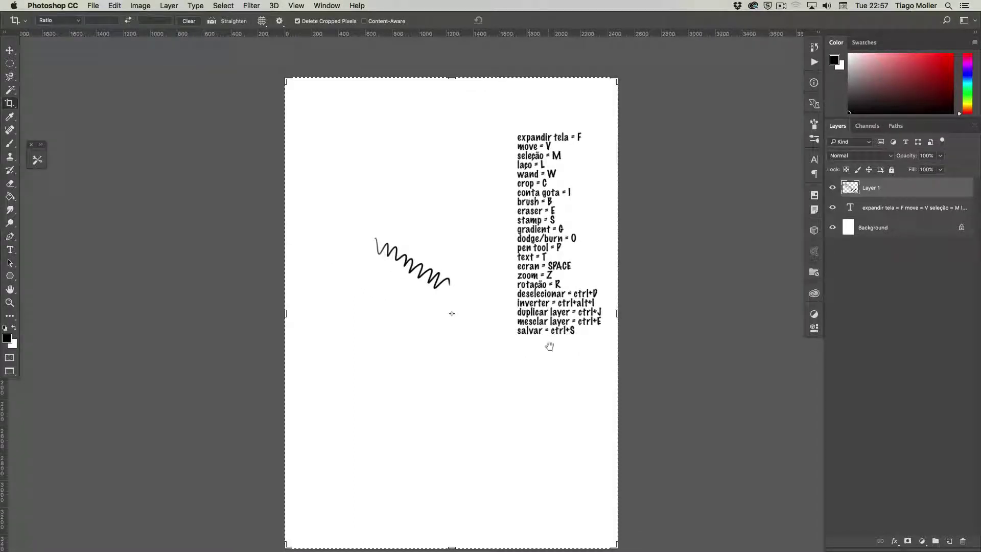
mouse_move(547, 344)
left_mouse_down()
mouse_move(540, 271)
mouse_move(528, 289)
left_mouse_up()
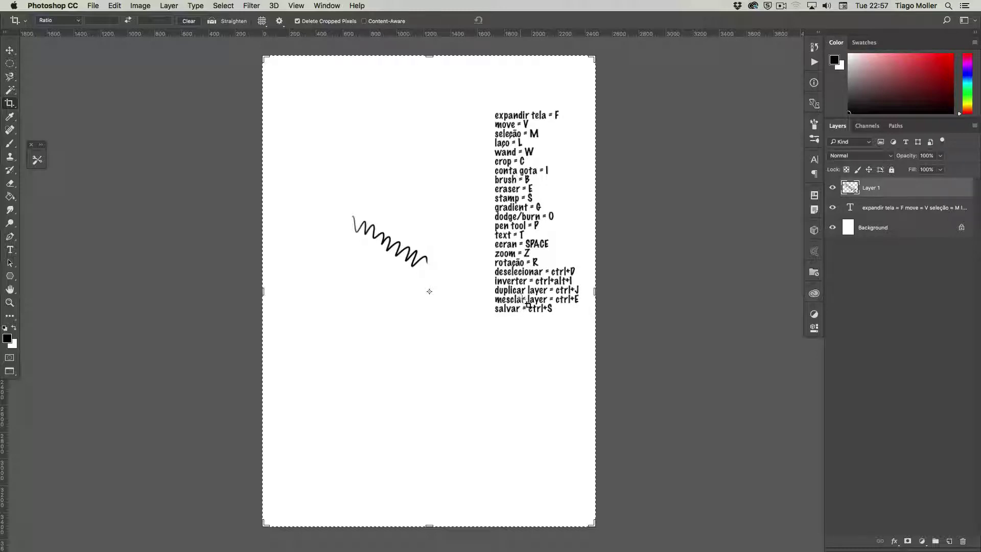
left_click_drag(598, 287, 669, 287)
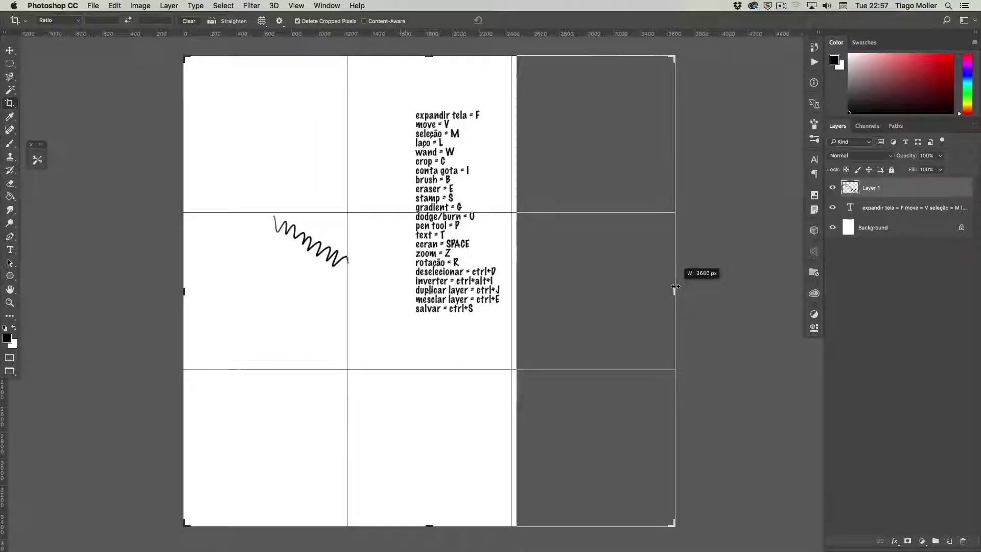
left_click_drag(669, 287, 680, 290)
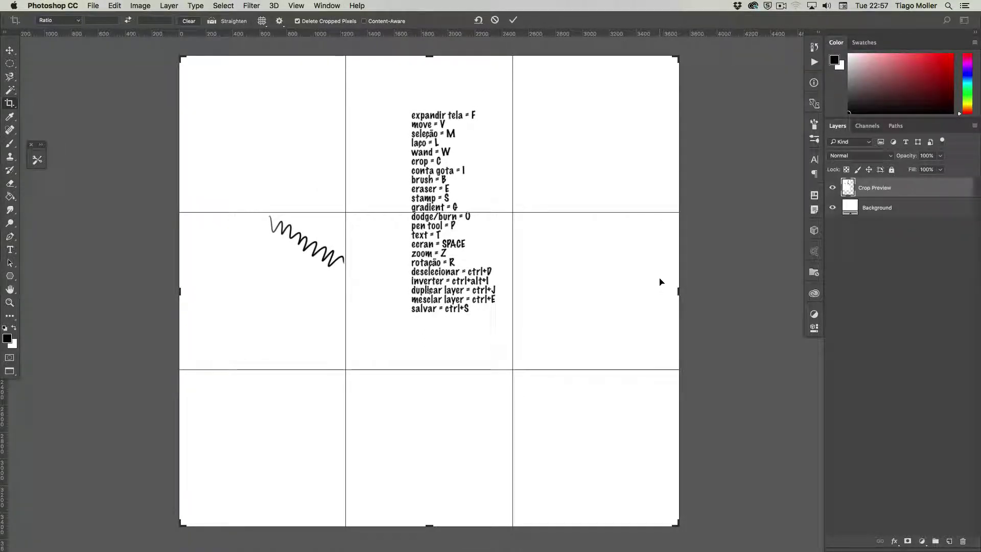
key("Return")
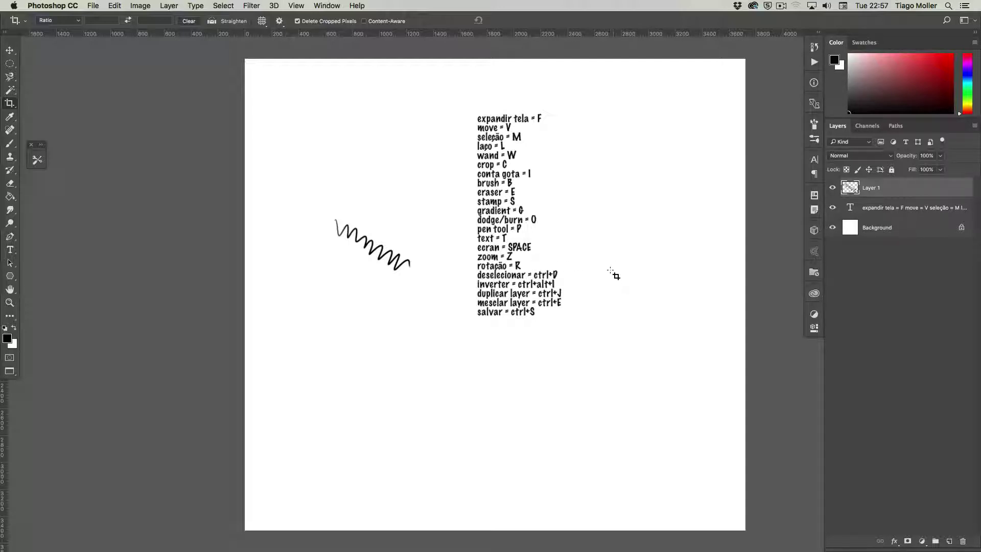
key("super+z")
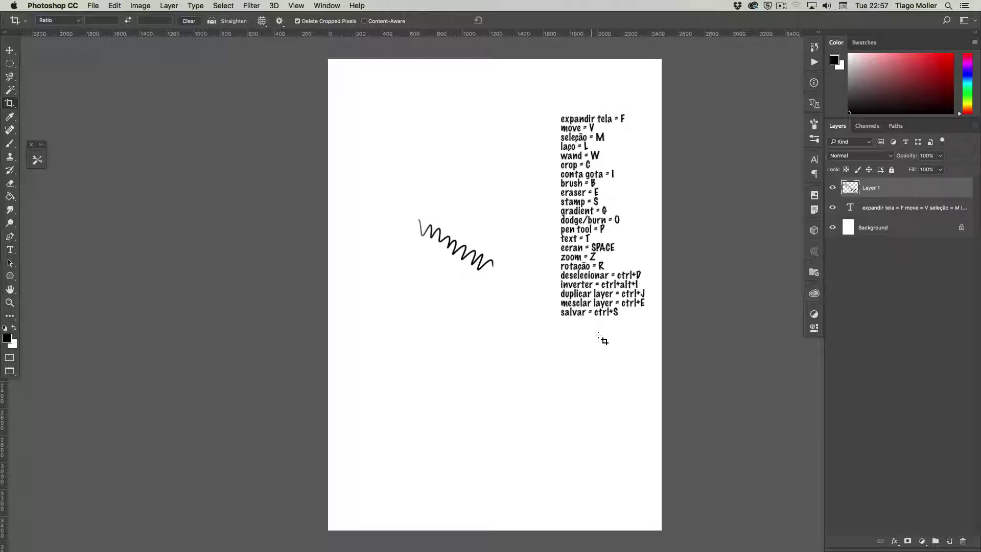
Step: Zoom in around the zigzag and shortcut list, centring near the 'eraser = E' line
key("z")
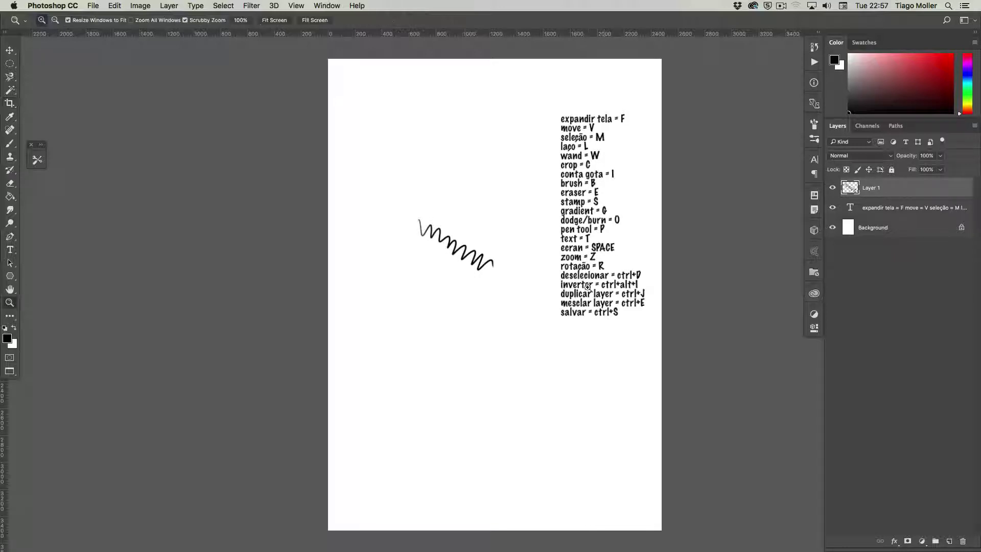
left_click_drag(552, 203, 663, 298)
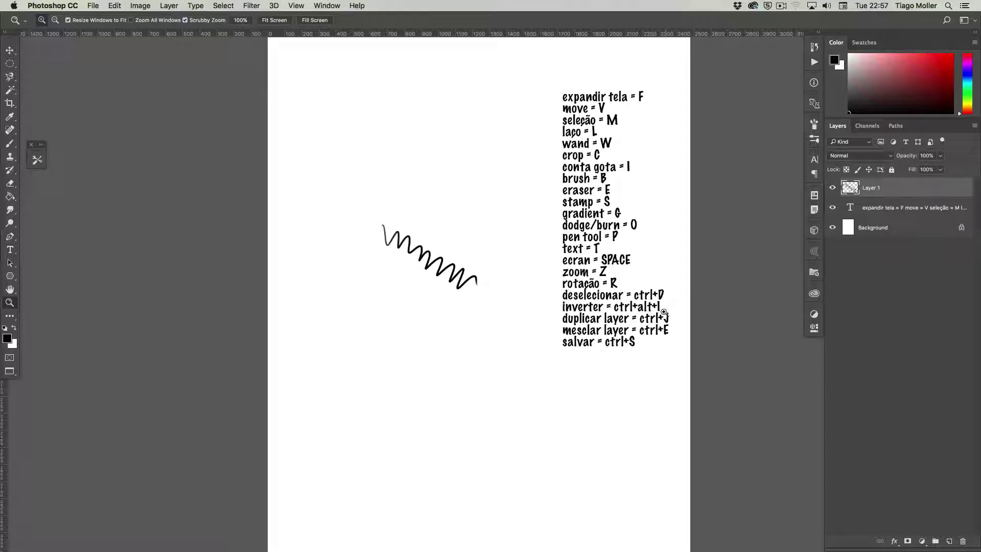
left_click_drag(644, 256, 620, 288)
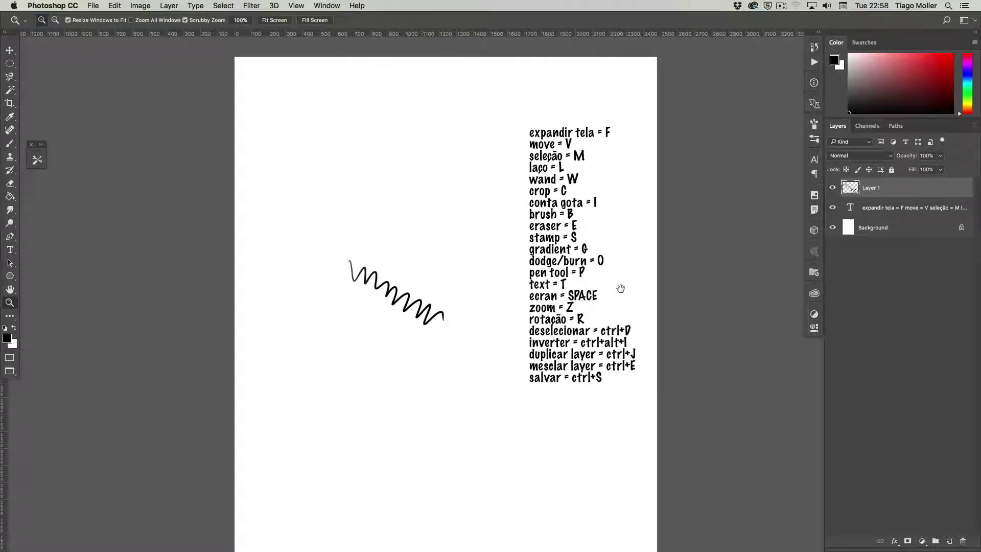
left_click(602, 228)
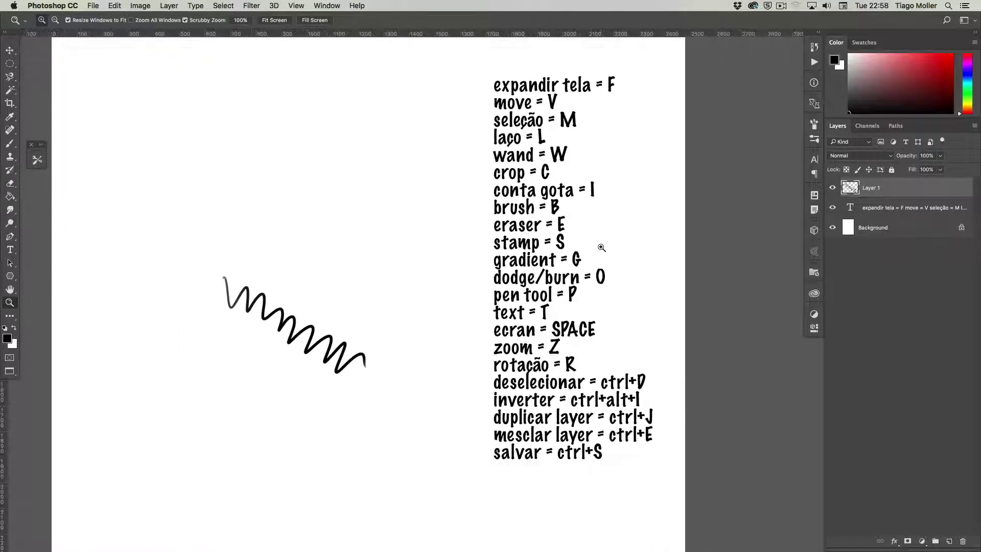
mouse_move(604, 242)
left_mouse_down()
mouse_move(588, 243)
mouse_move(609, 247)
left_mouse_up()
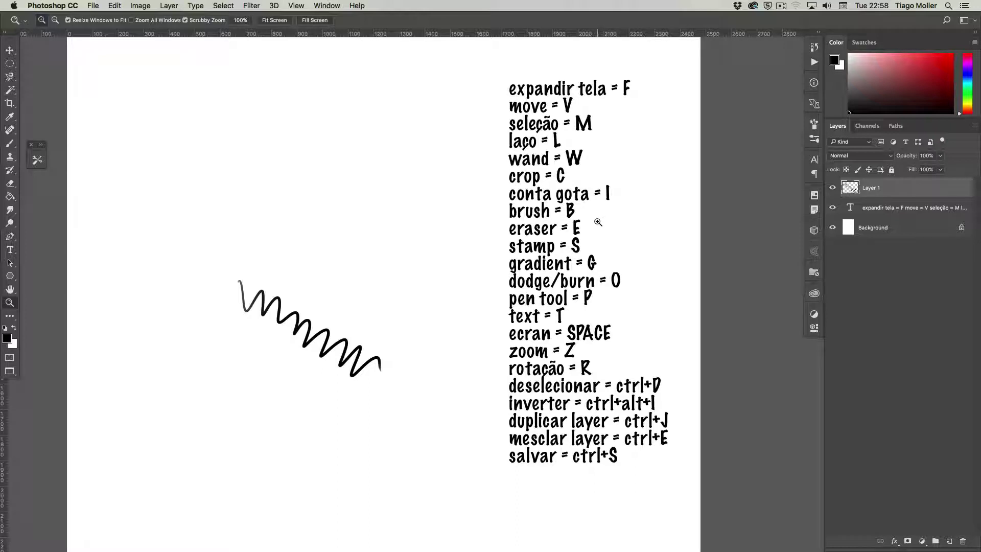
Step: Switch to the Eyedropper tool
key("i")
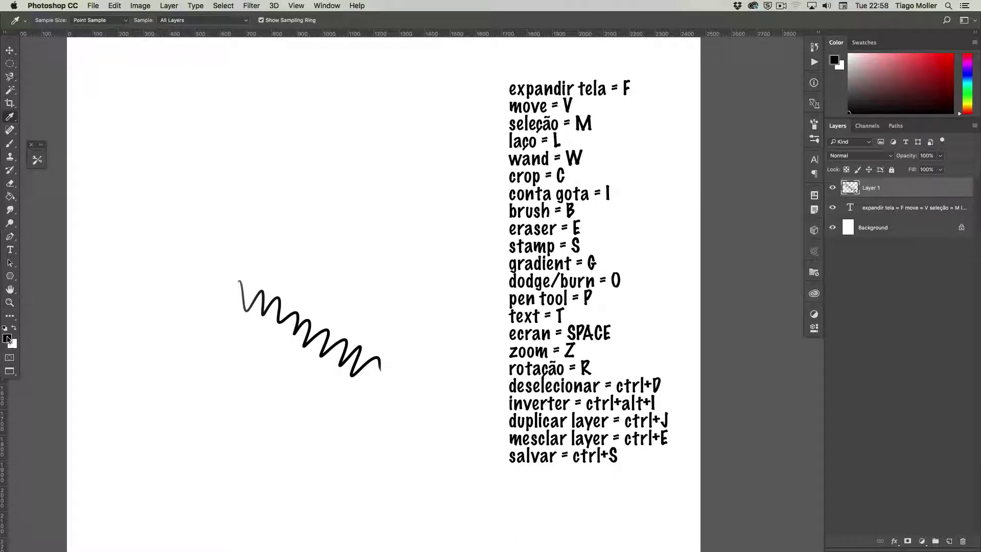
Step: Sample black from the zigzag and brush a second black zigzag above the first
left_click(372, 232)
left_click(321, 332)
key("x")
key("x")
key("x")
key("x")
key("x")
key("x")
key("b")
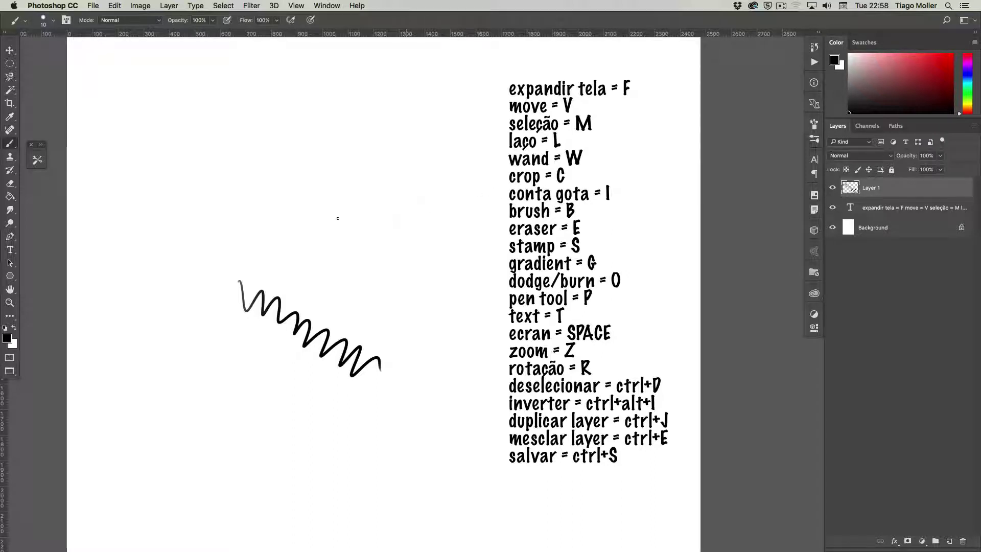
left_click_drag(254, 157, 408, 225)
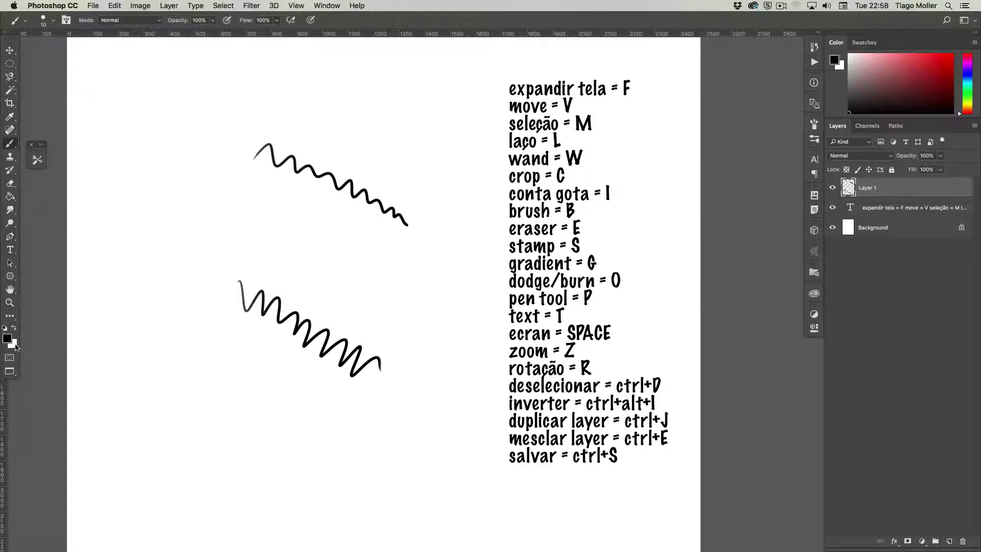
Step: Set red as the background colour, paint a red wavy loop, and cross it with black wavy strokes
left_click(12, 343)
left_click(683, 255)
left_click(814, 218)
key("x")
left_click_drag(305, 199, 325, 169)
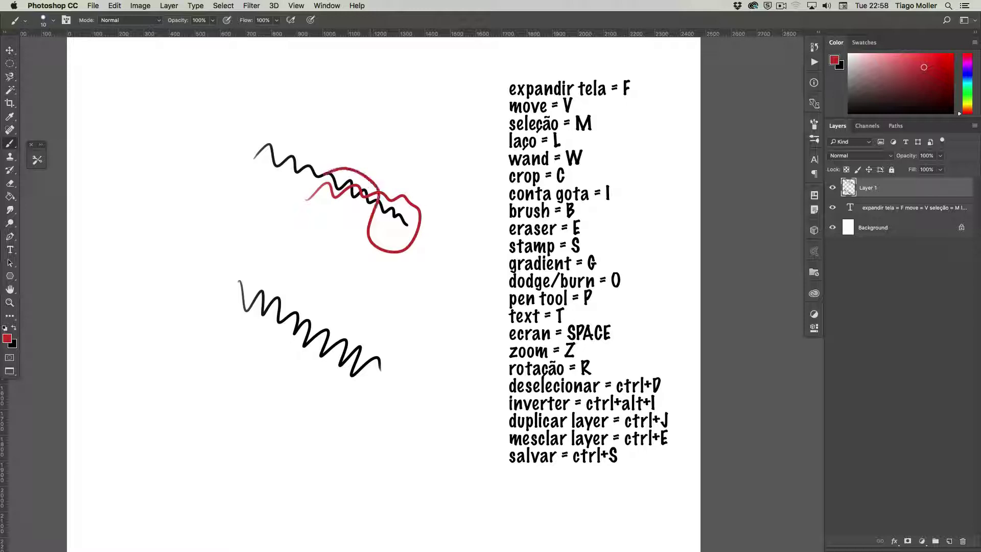
key("x")
mouse_move(338, 210)
left_mouse_down()
mouse_move(379, 199)
mouse_move(433, 213)
left_mouse_up()
key("x")
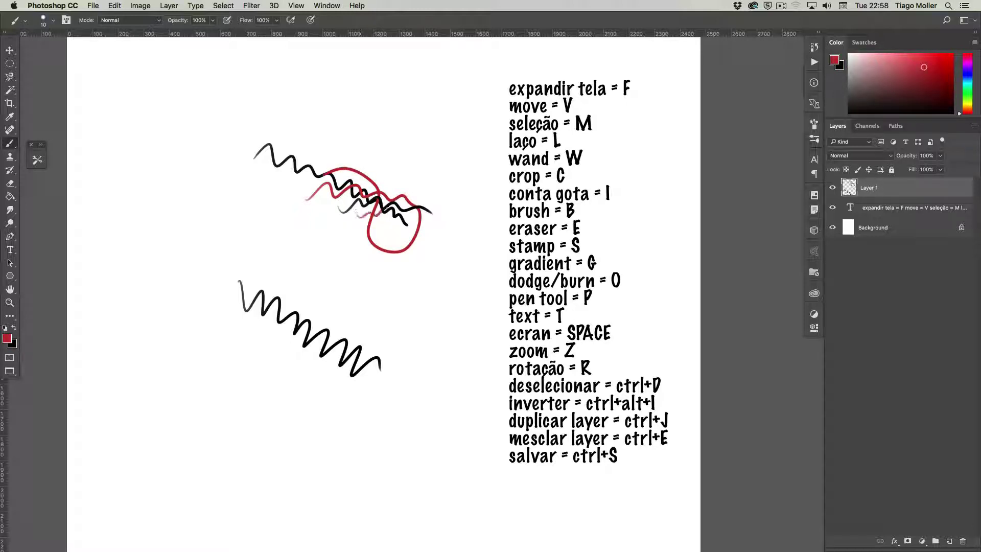
key("x")
left_click_drag(369, 223, 423, 221)
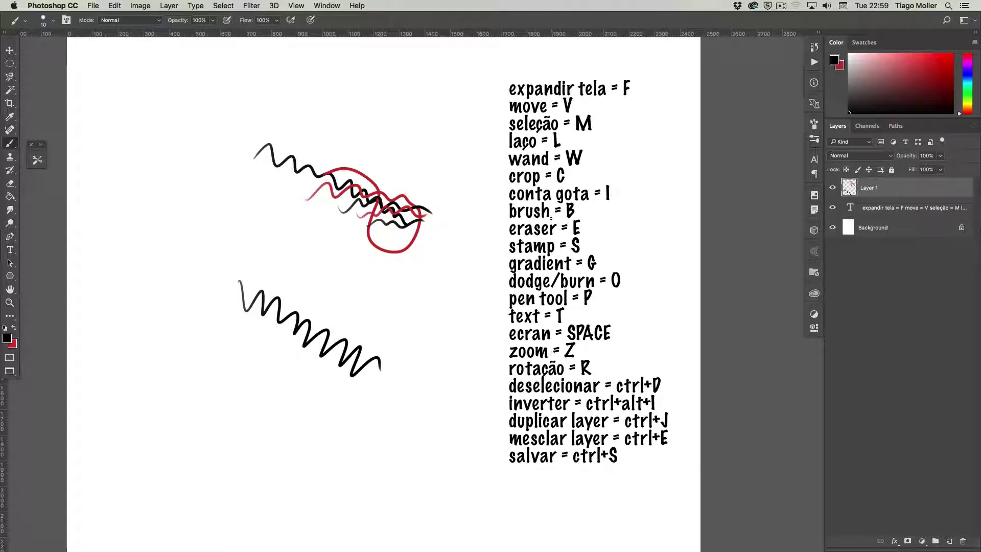
Step: Erase the red loop and extra scribbles, then switch to the Clone Stamp tool
key("e")
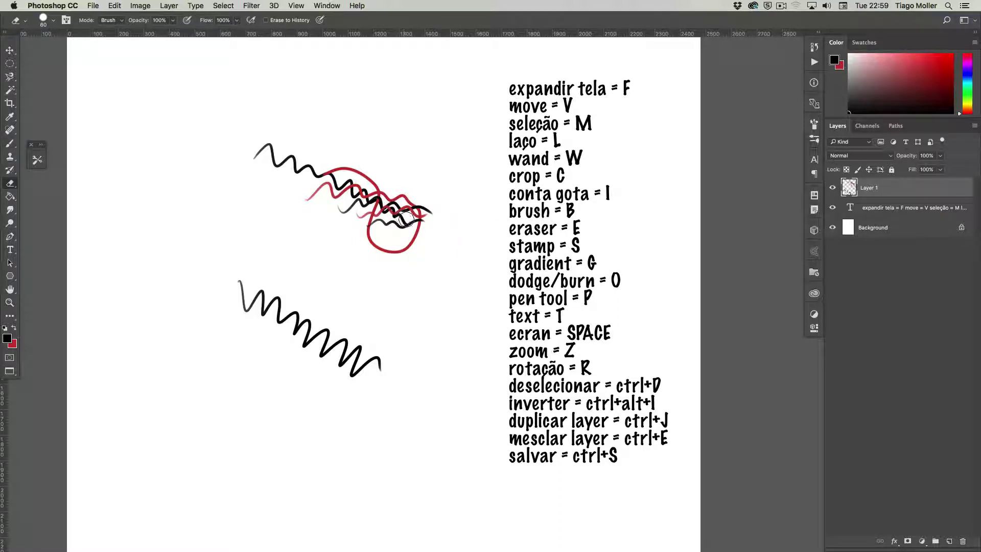
mouse_move(409, 212)
left_mouse_down()
mouse_move(422, 235)
mouse_move(416, 198)
mouse_move(376, 220)
mouse_move(363, 213)
mouse_move(346, 158)
mouse_move(263, 169)
mouse_move(324, 186)
mouse_move(324, 167)
left_mouse_up()
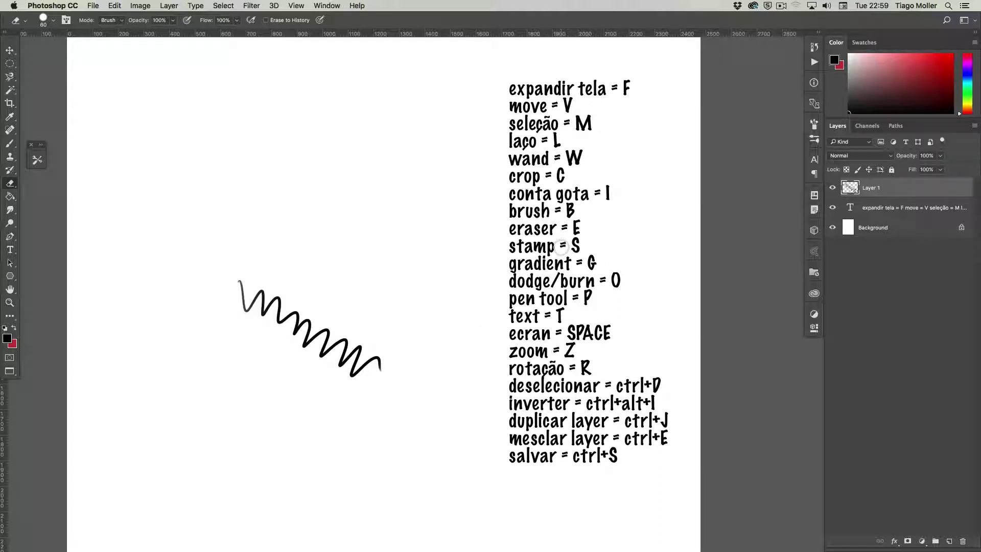
key("s")
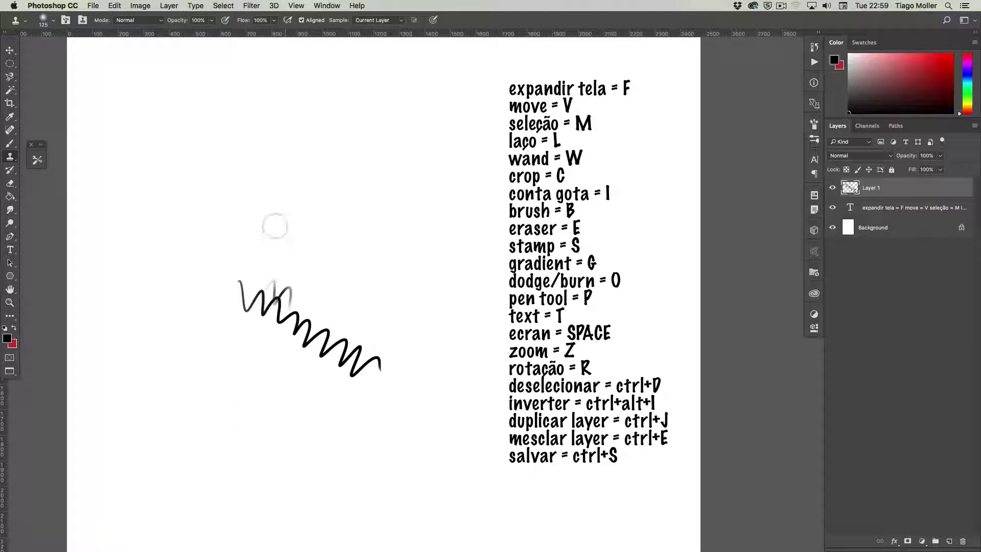
Step: Clone-stamp a full-length copy of the black zigzag next to the original
left_click(276, 190)
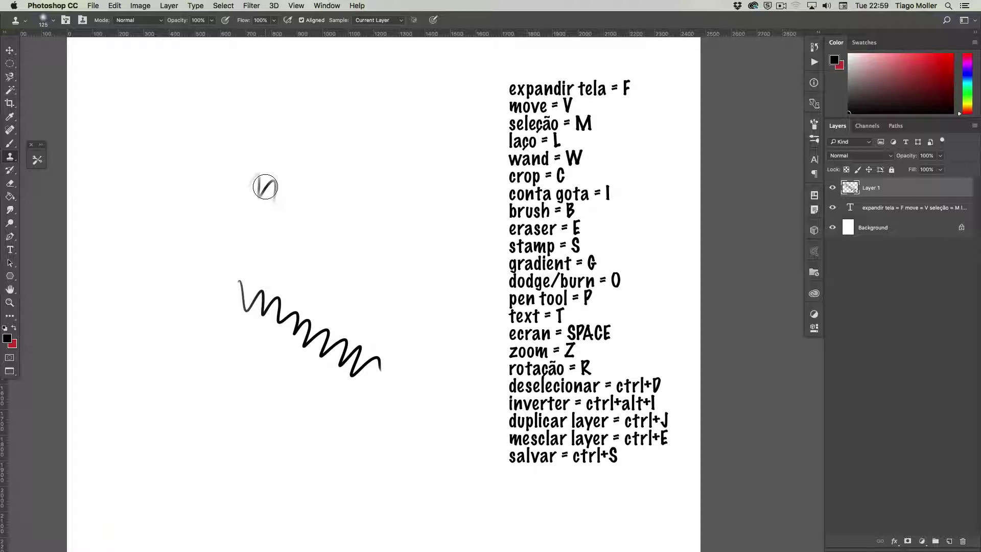
left_click_drag(269, 187, 338, 239)
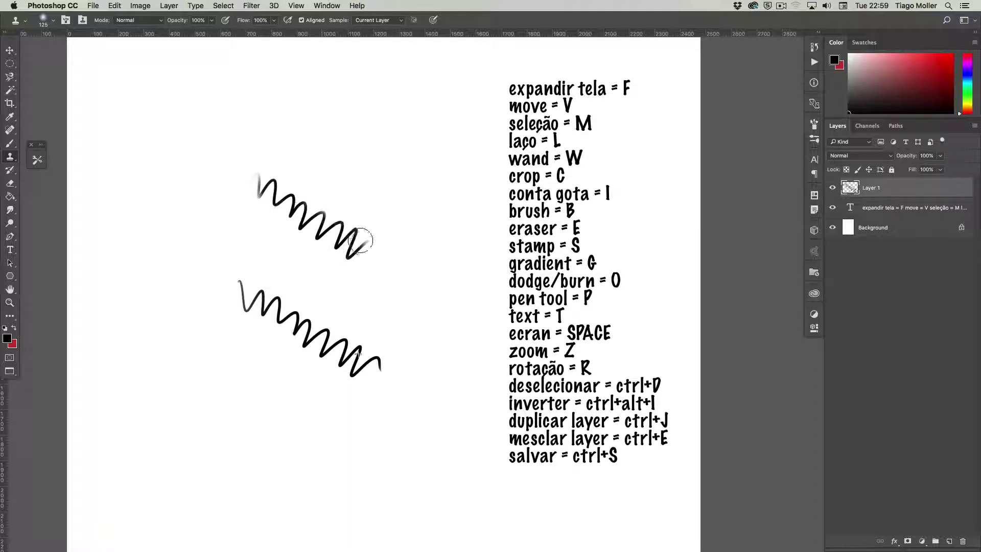
left_click_drag(338, 239, 376, 251)
mouse_move(276, 204)
left_mouse_down()
mouse_move(264, 188)
mouse_move(253, 192)
left_mouse_up()
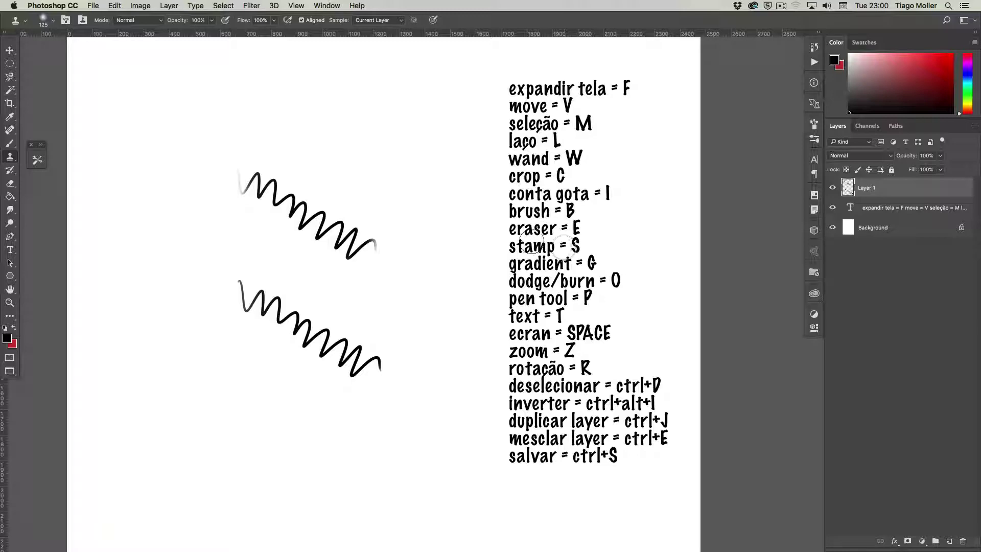
Step: Fill Layer 1 with a white-to-black gradient rising from the page bottom to mid-page
key("g")
key("shift+g")
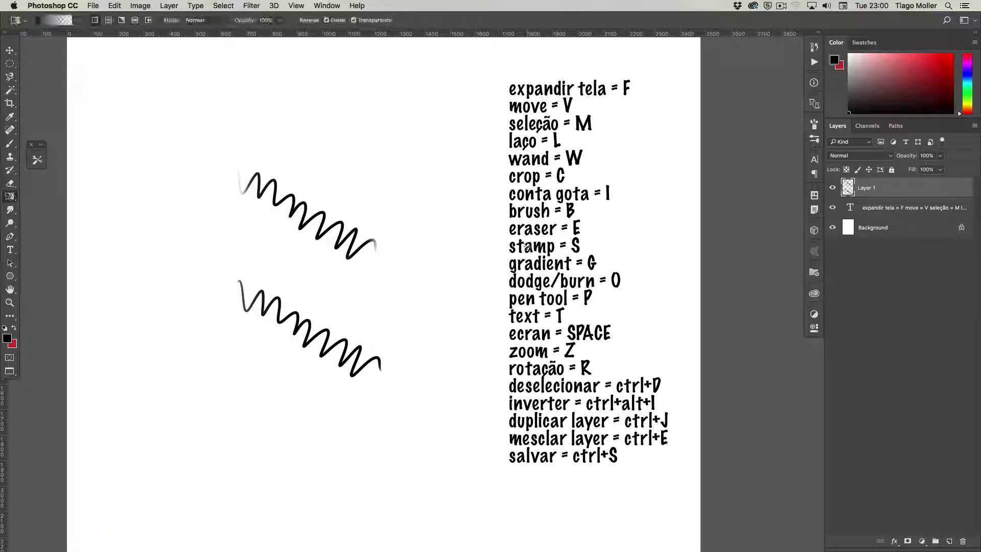
key("z")
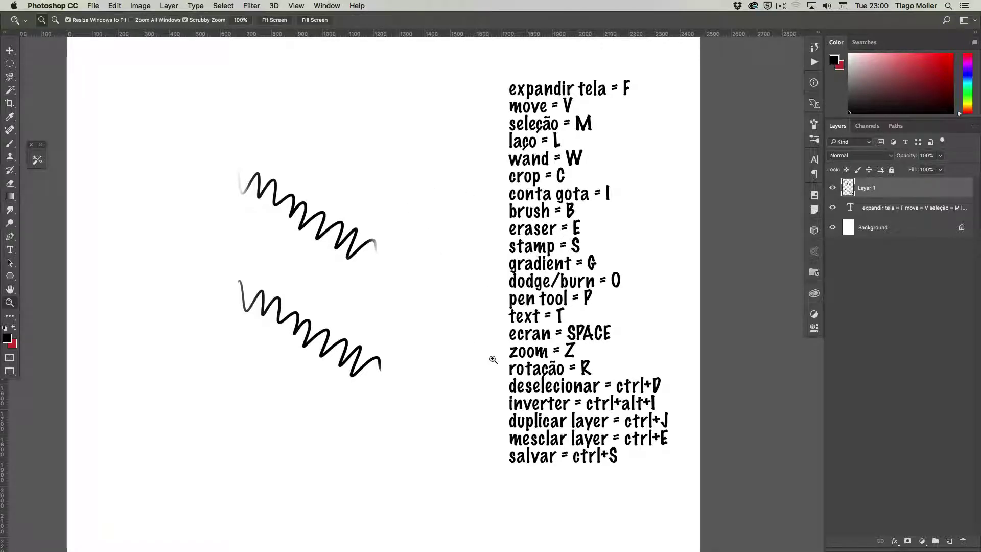
left_click_drag(473, 348, 479, 324)
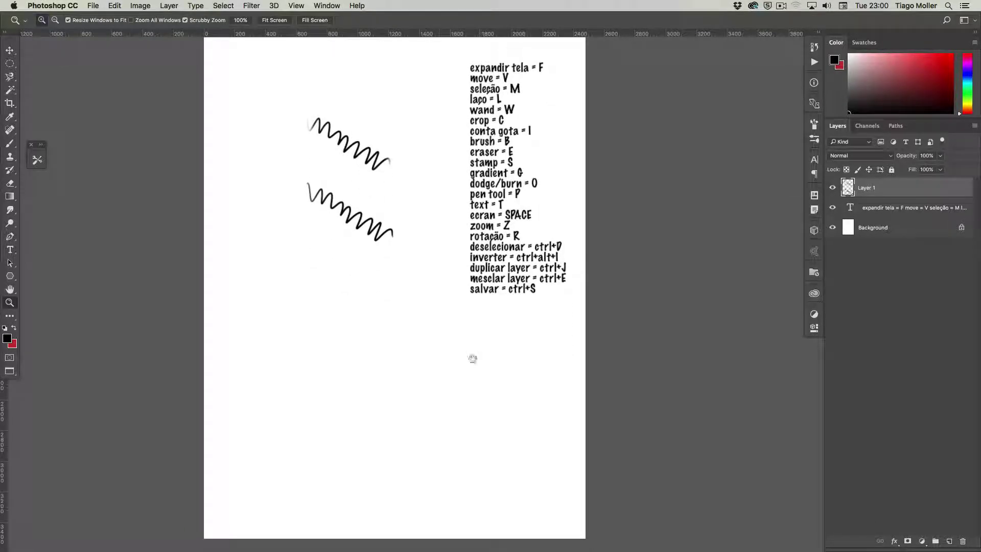
key("g")
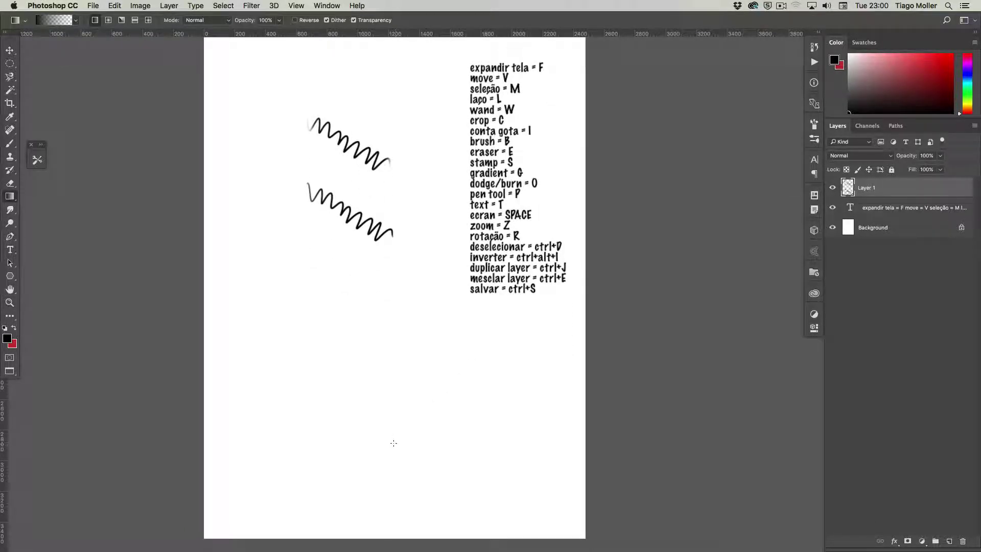
left_click_drag(394, 451, 395, 402)
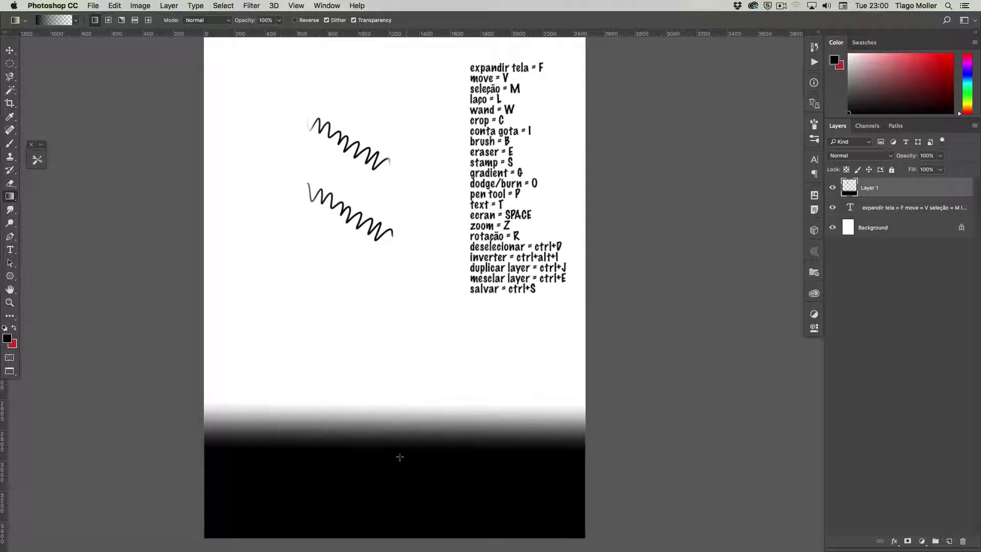
left_click_drag(414, 489, 410, 172)
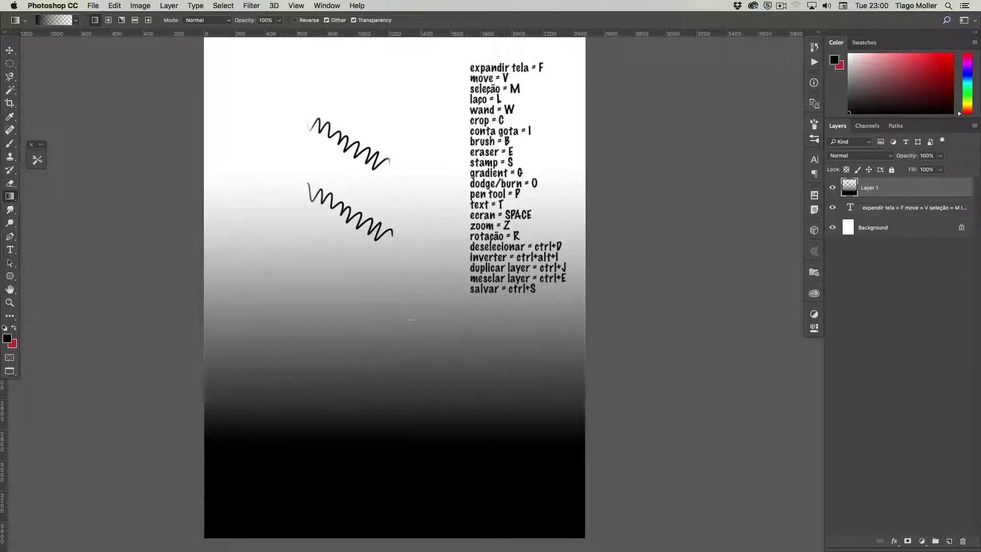
left_click(833, 188)
left_click(833, 188)
left_click(76, 22)
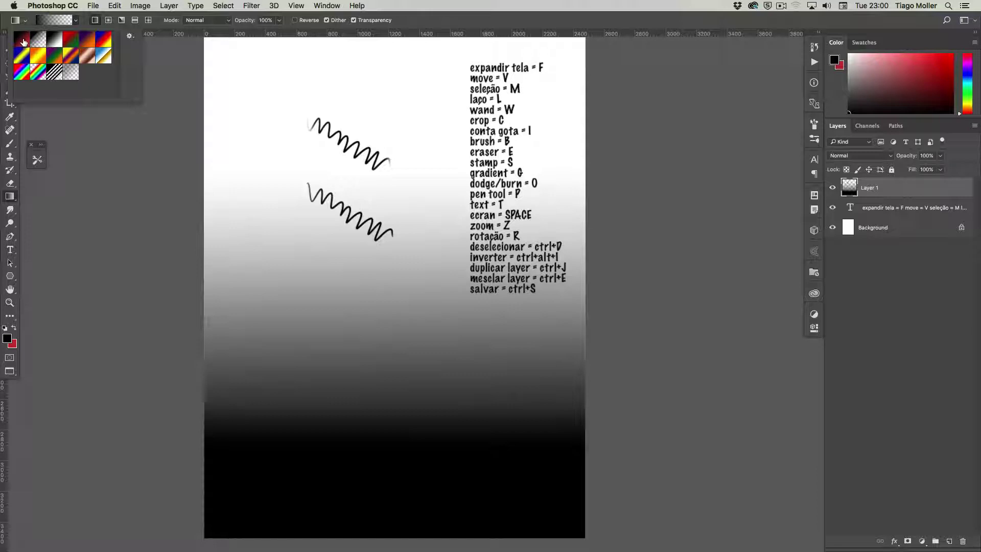
left_click(23, 40)
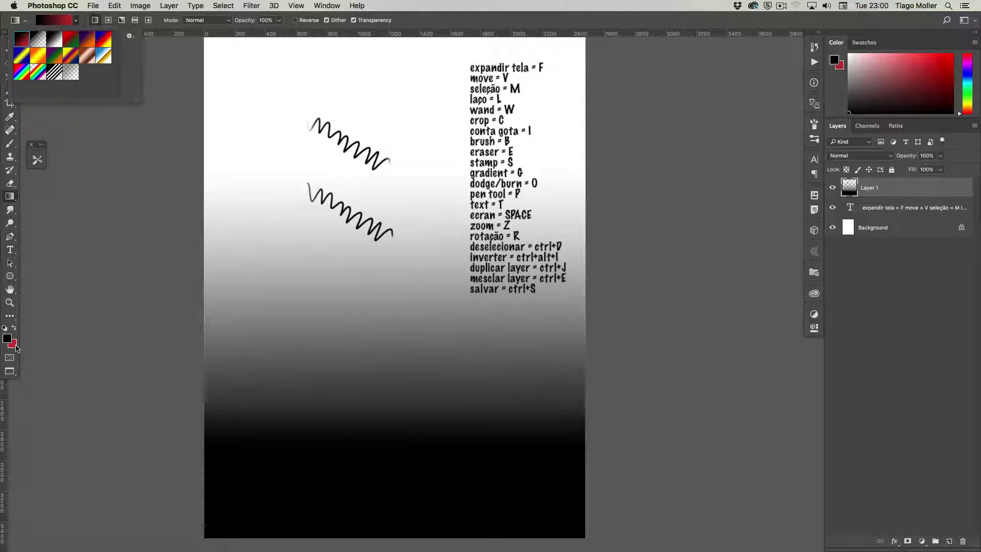
left_click(393, 266)
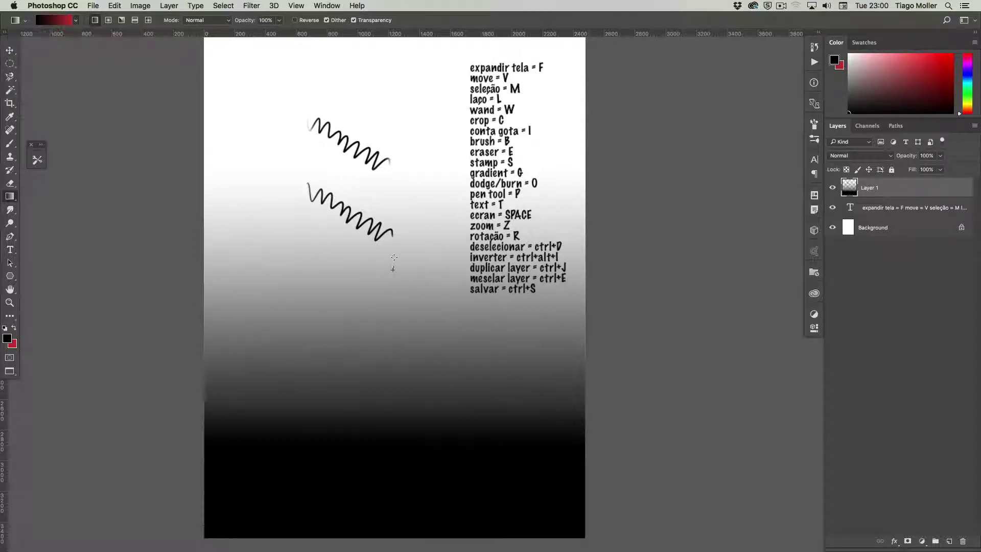
left_click_drag(394, 262, 397, 243)
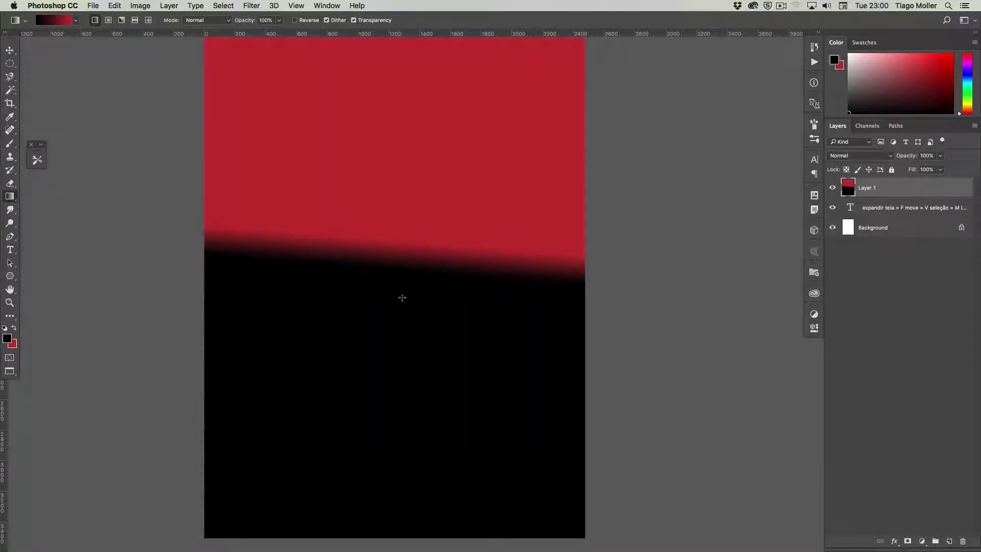
left_click_drag(402, 315, 442, 312)
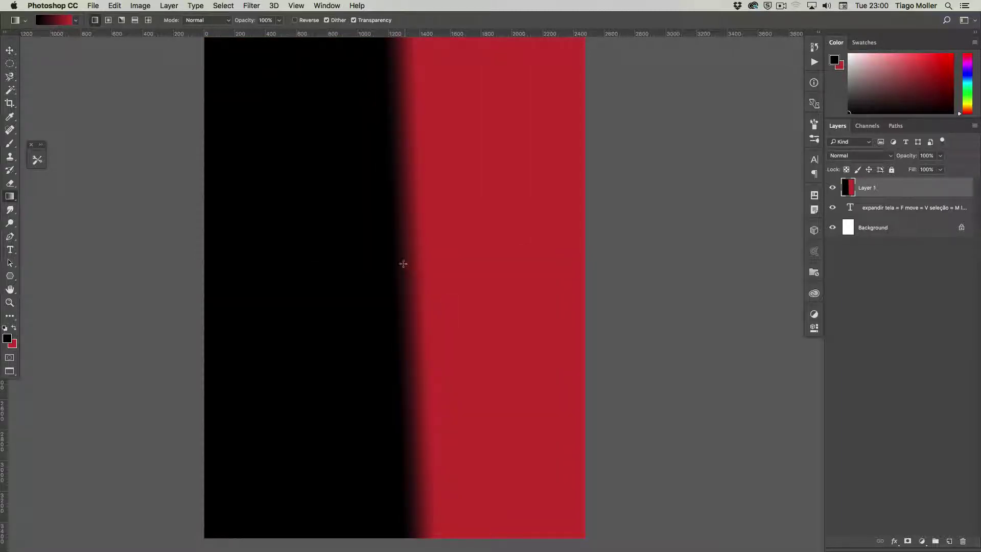
key("ctrl+alt+z")
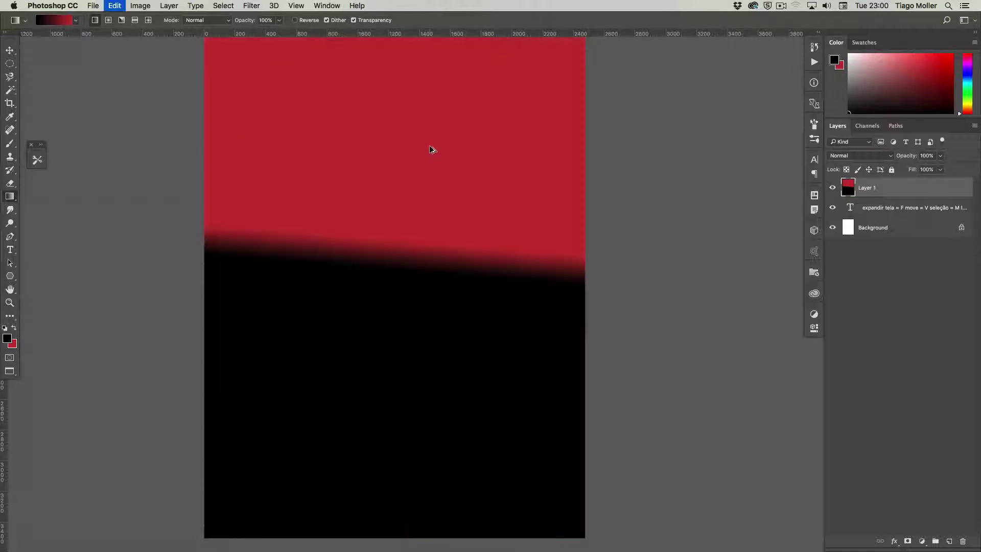
key("ctrl+alt+z")
left_click(76, 21)
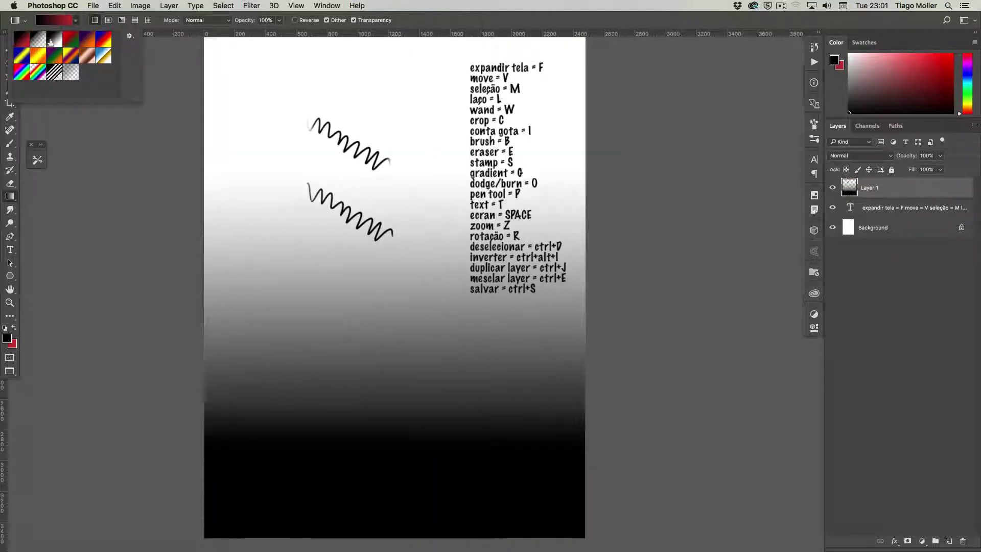
Step: Pick the transparent-to-black gradient preset and drag diagonal and downward black gradients
left_click(38, 42)
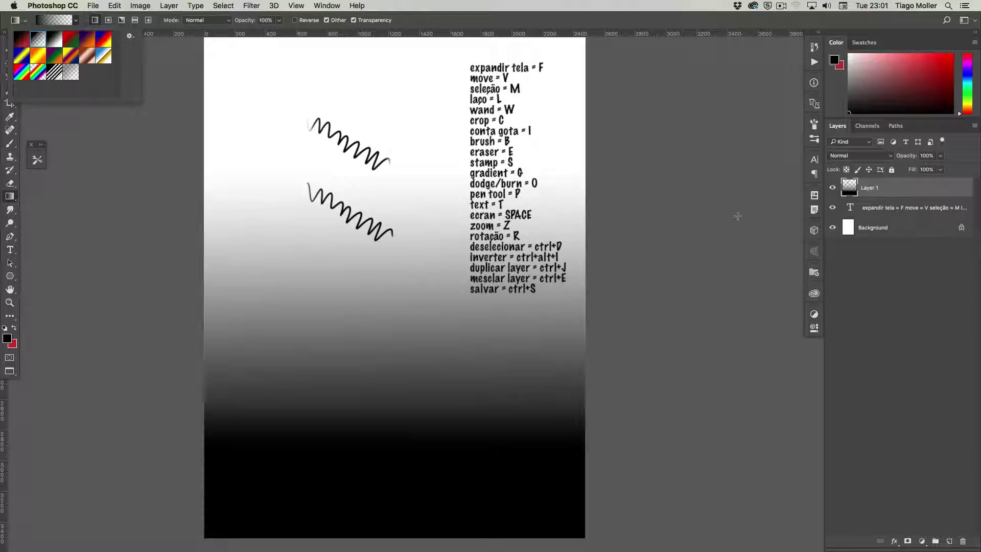
left_click(505, 306)
left_click_drag(542, 312, 525, 290)
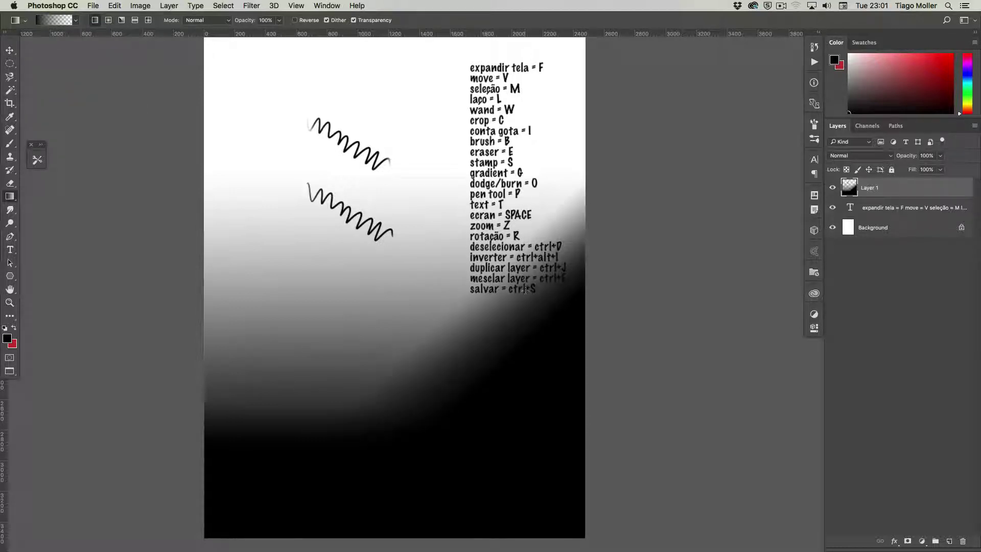
left_click_drag(426, 235, 432, 247)
Step: Step back through history to remove the gradients, upper zigzag, red scribble and cloned copy
key("ctrl+z")
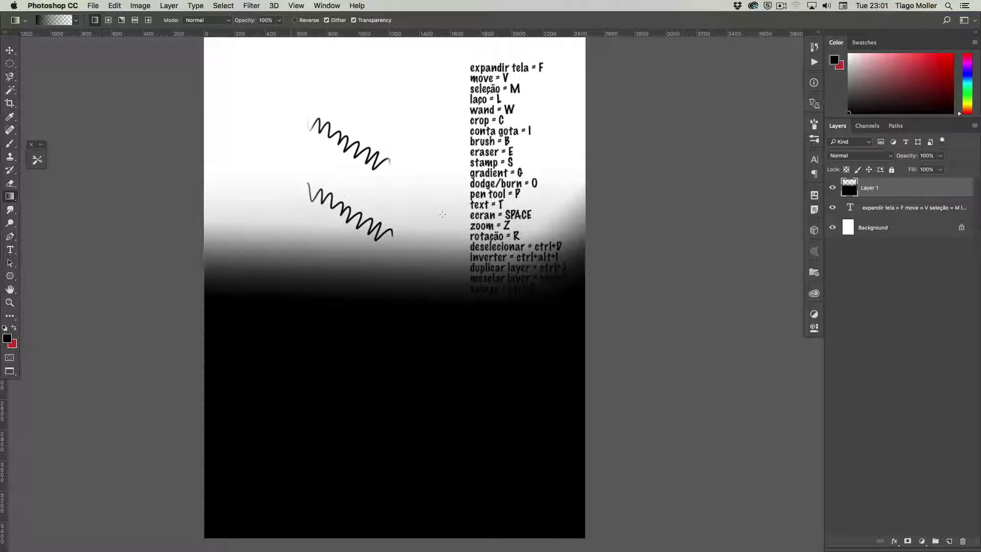
key("ctrl+z")
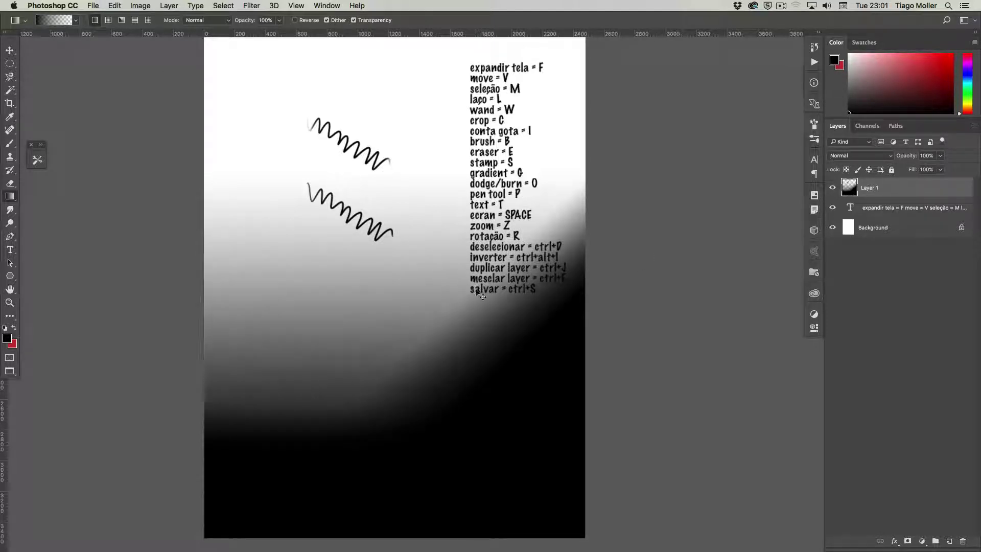
key("ctrl+alt+z")
key("ctrl+alt+z")
key("ctrl+alt+z")
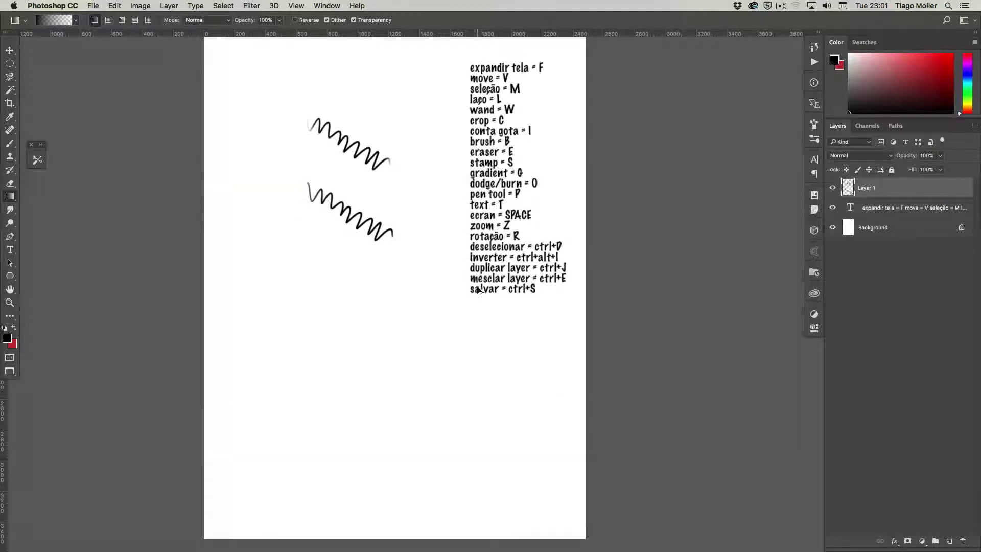
key("ctrl+alt+z")
key("ctrl+alt+z")
key("ctrl+alt+z")
key("ctrl+alt+z")
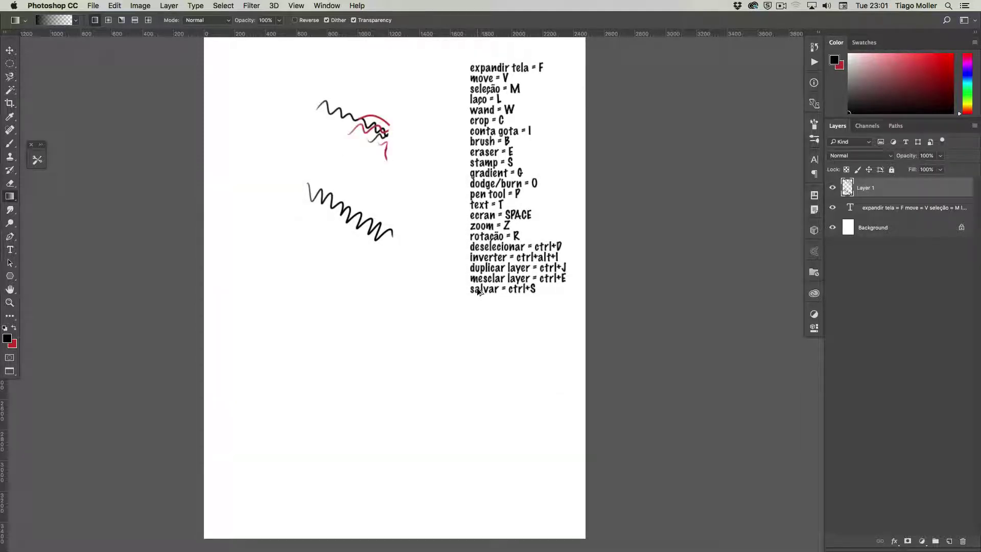
key("ctrl+alt+z")
key("ctrl+alt+z")
key("ctrl+alt+z")
key("ctrl+alt+z")
key("ctrl+alt+z")
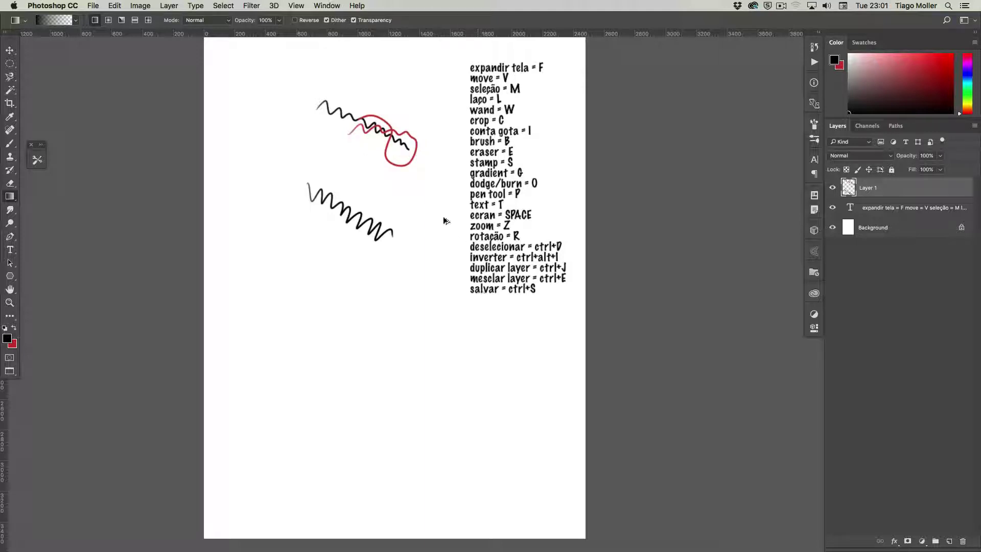
key("ctrl+alt+z")
key("ctrl+alt+z")
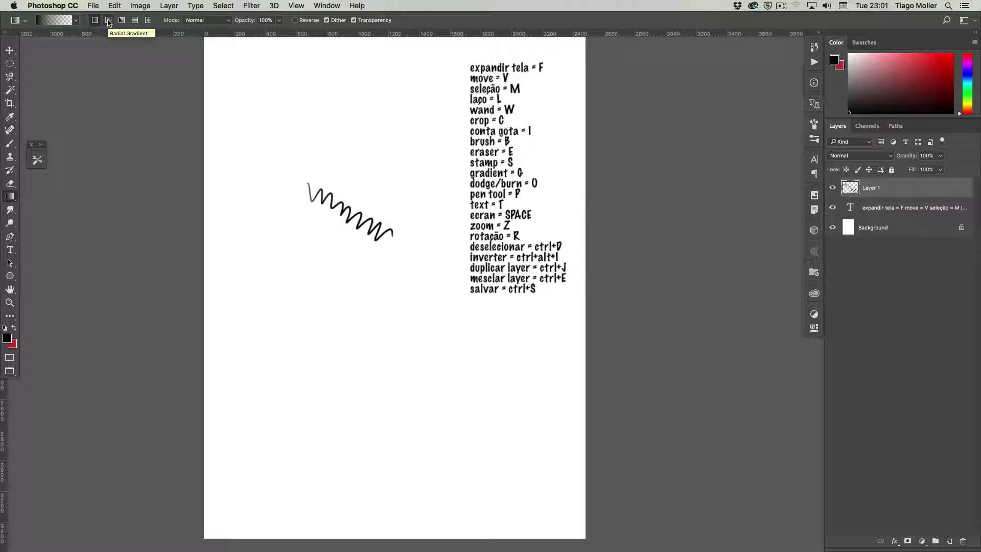
Step: Draw several black radial gradients on the page, then undo them all
left_click(108, 21)
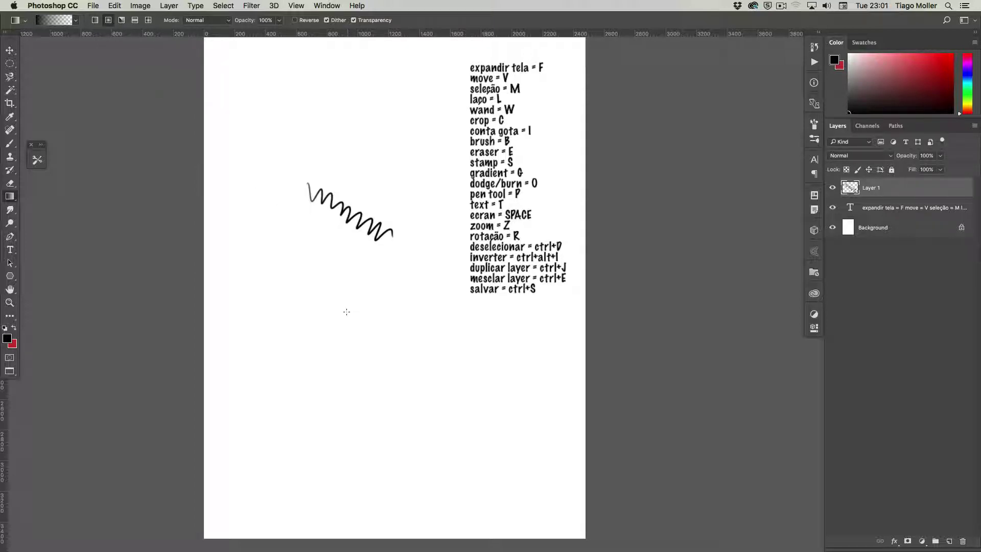
left_click_drag(343, 318, 407, 263)
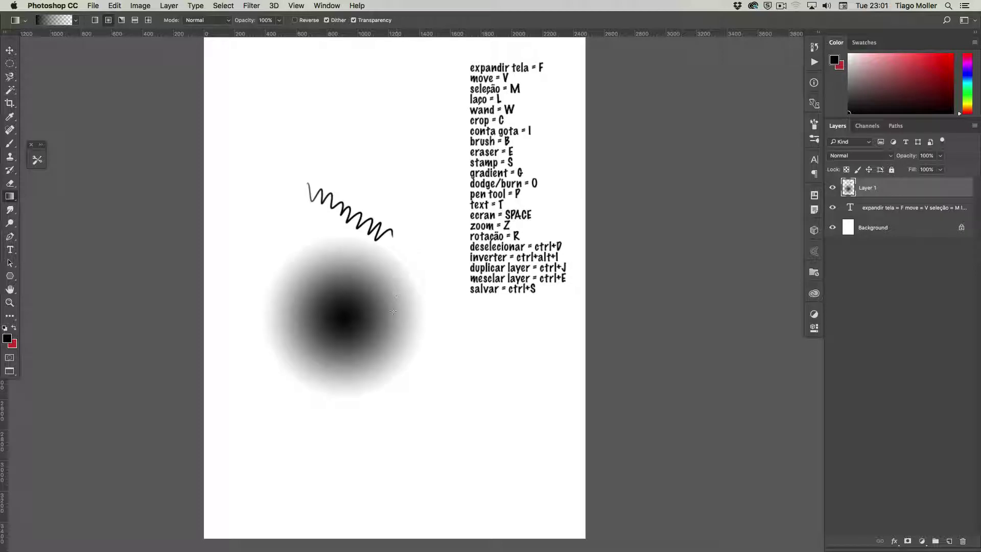
left_click_drag(503, 458, 408, 378)
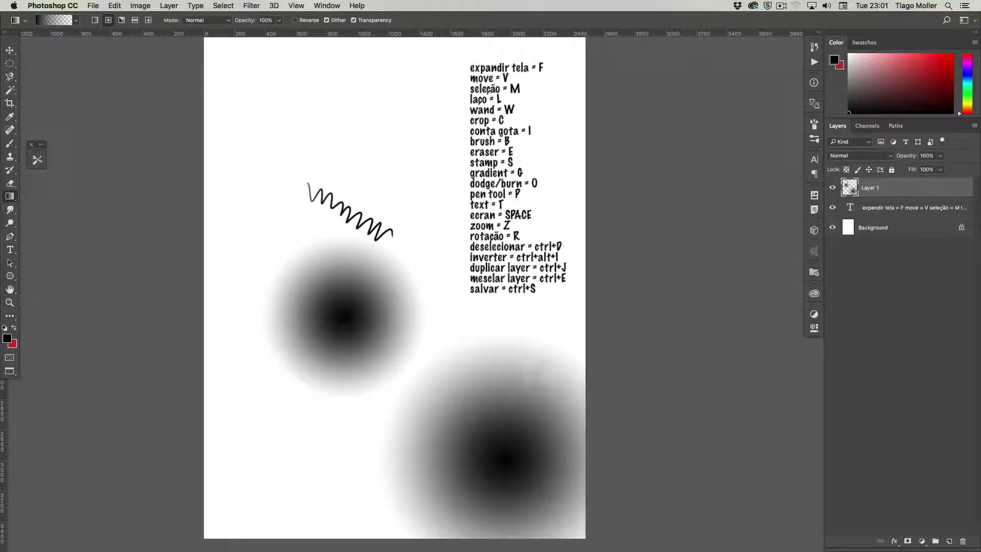
key("ctrl+z")
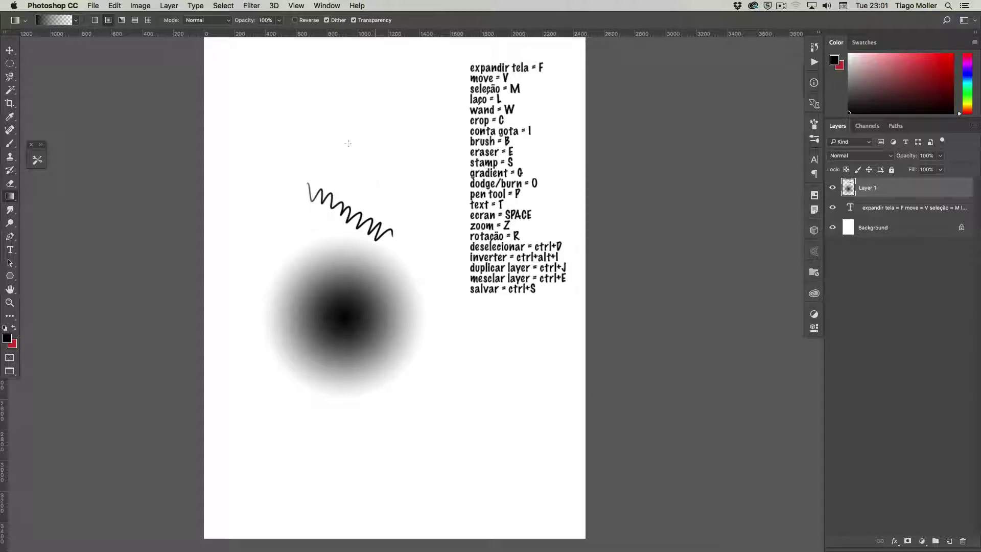
left_click_drag(361, 153, 392, 94)
key("ctrl+alt+z")
key("ctrl+alt+z")
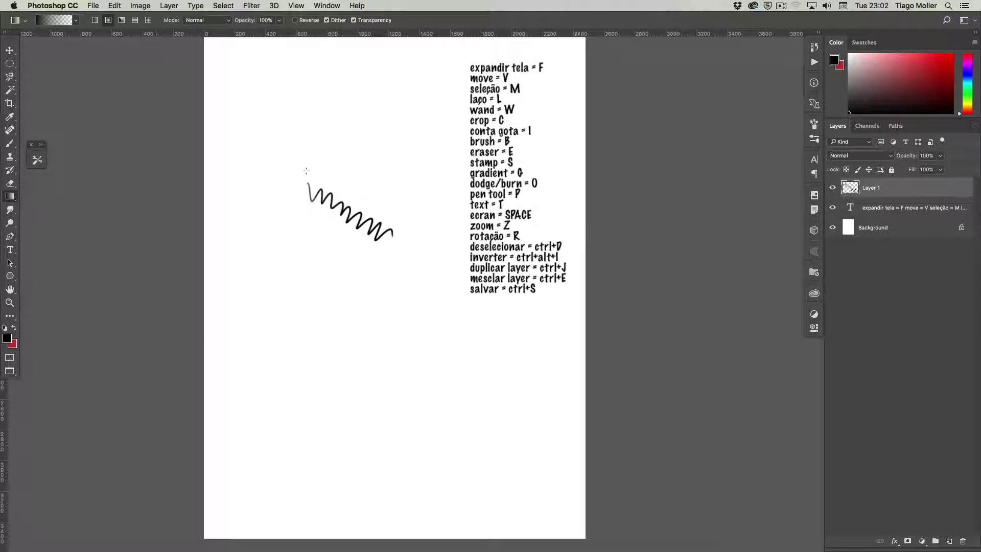
key("shift+g")
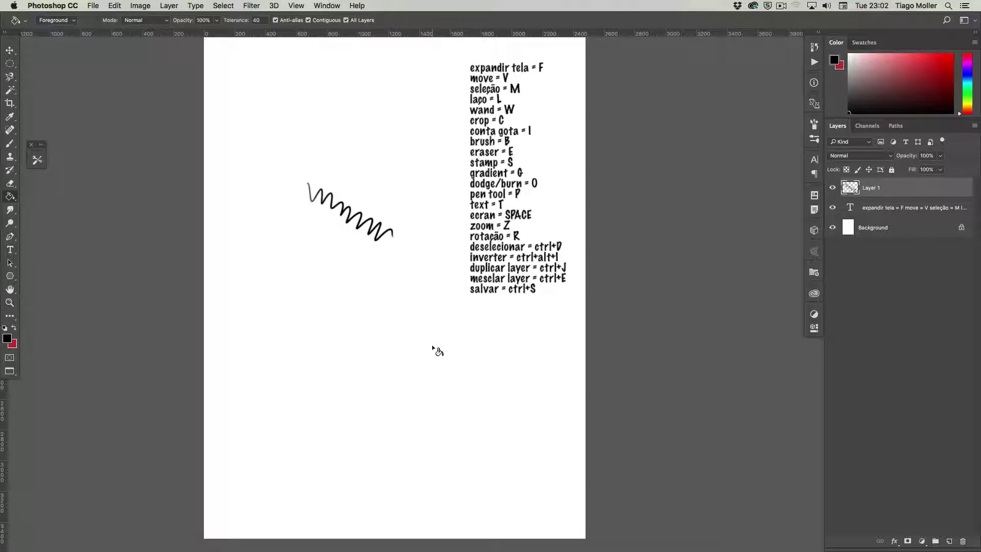
left_click(448, 426)
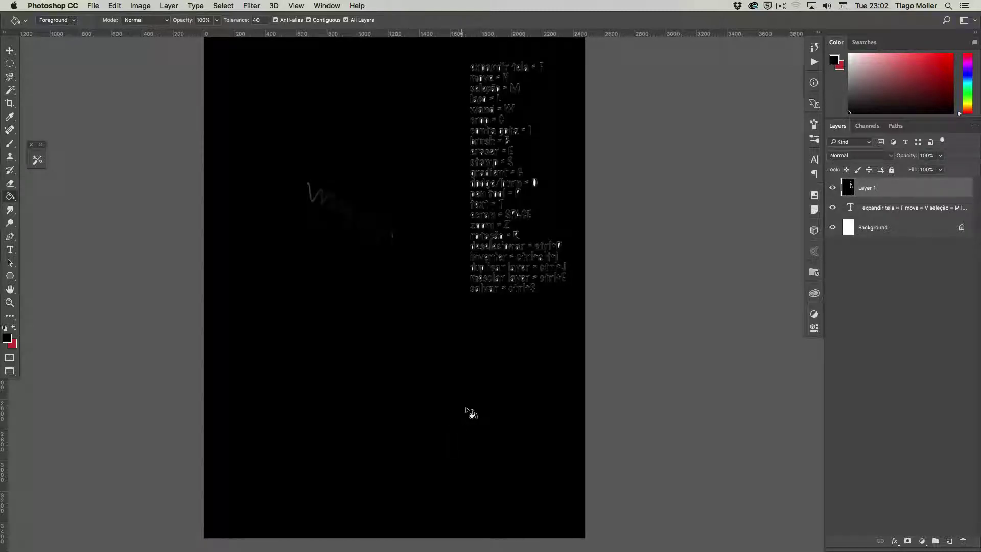
scroll(471, 404, "up", 2)
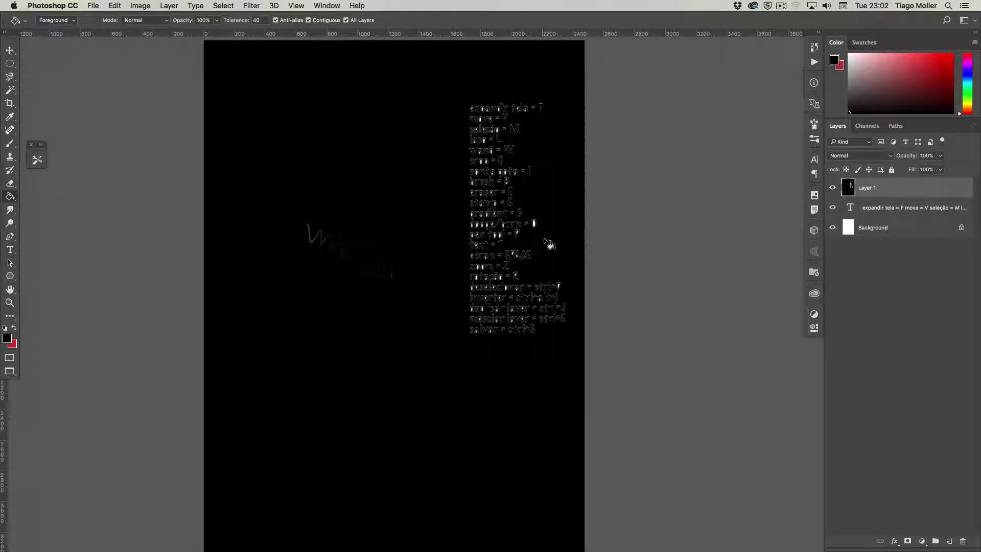
key("ctrl+z")
key("z")
Step: Zoom in and brush a rough circle below the zigzag
left_click(403, 197)
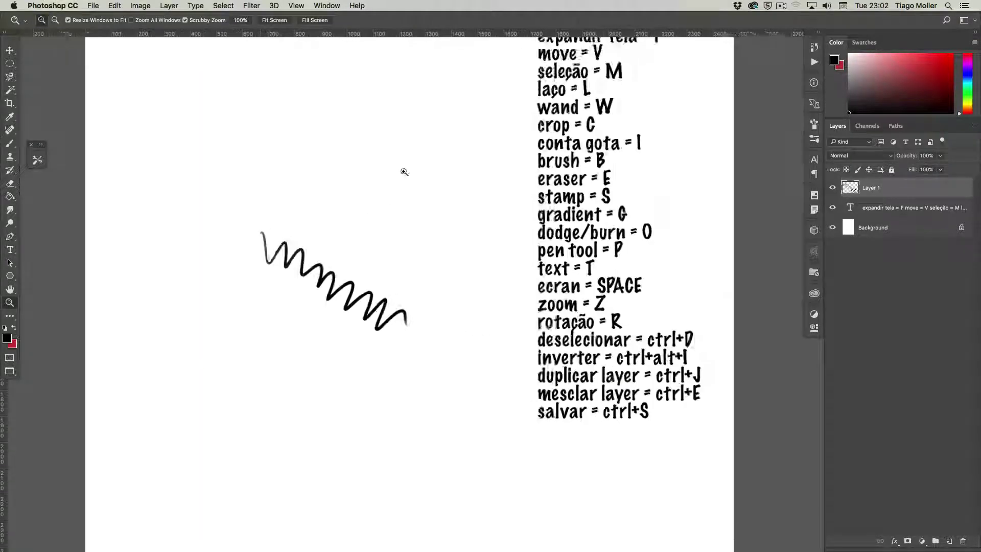
scroll(403, 397, "down", 5)
scroll(432, 283, "down", 3)
key("b")
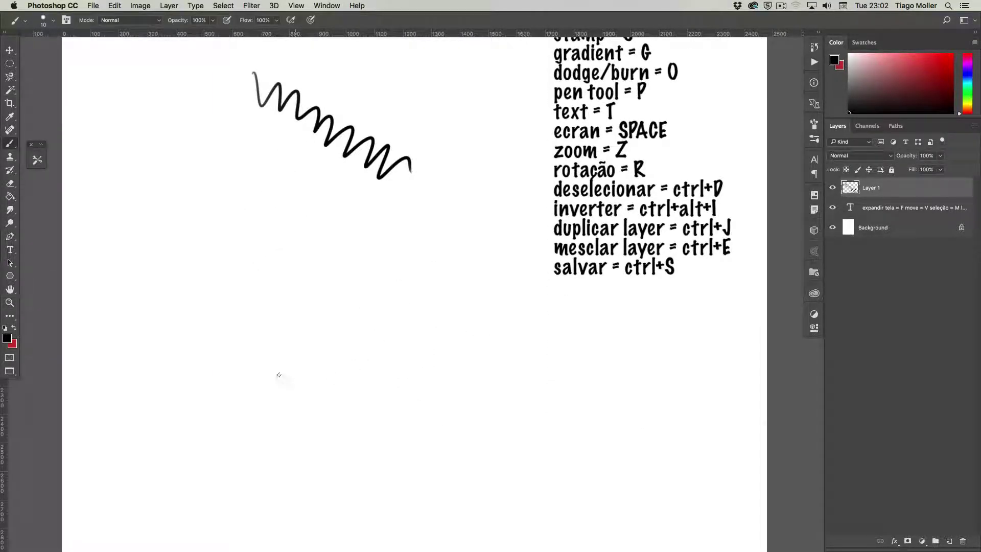
left_click_drag(278, 376, 274, 399)
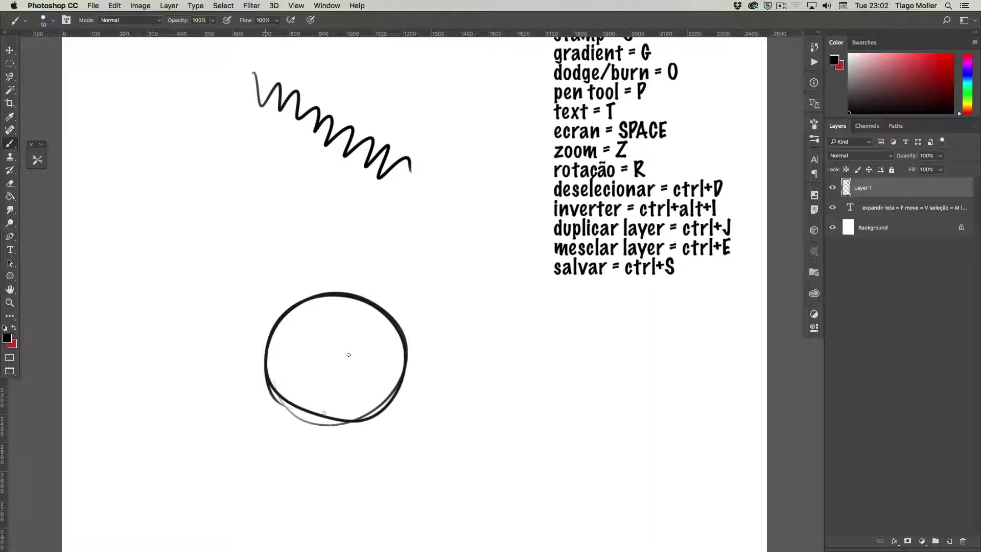
Step: Fill the circle solid black and add an empty Layer 2 above Layer 1
key("g")
left_click(404, 353)
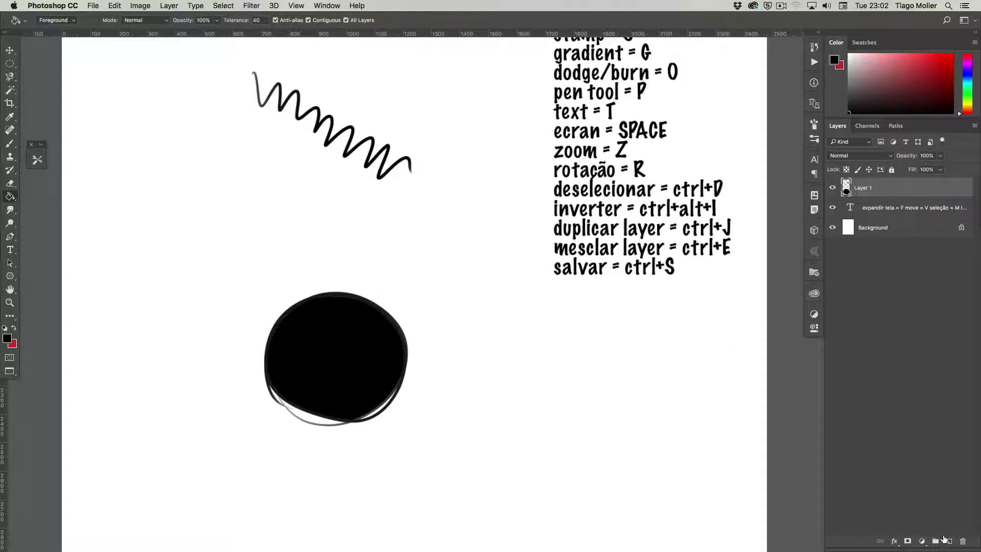
left_click(948, 540)
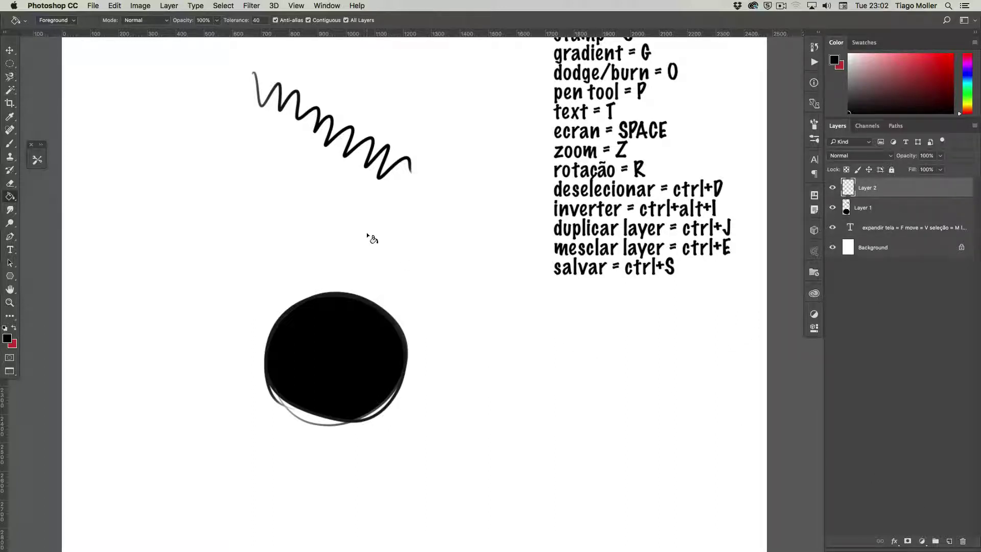
Step: Flood Layer 2 with solid black across the page, then zoom out to see it all
left_click(384, 261)
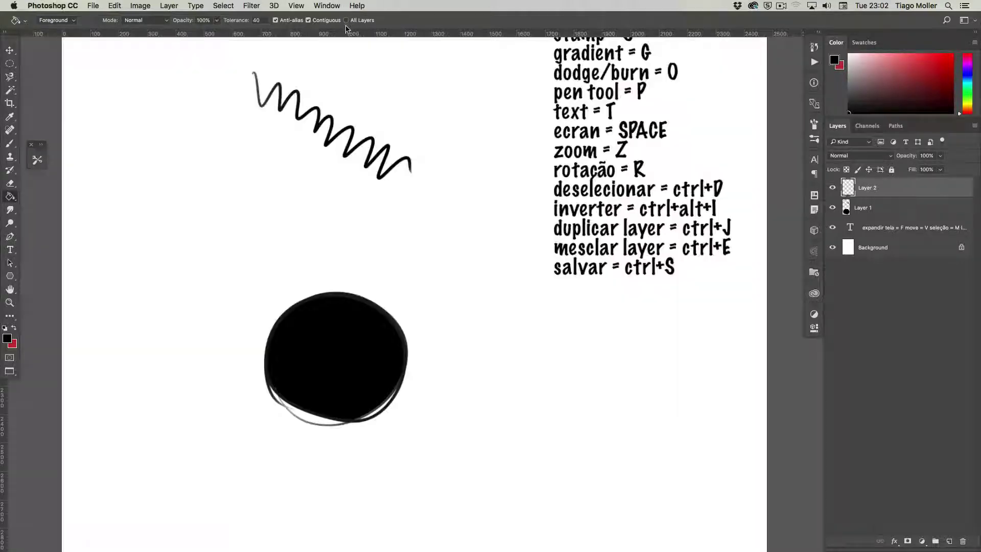
key("ctrl+z")
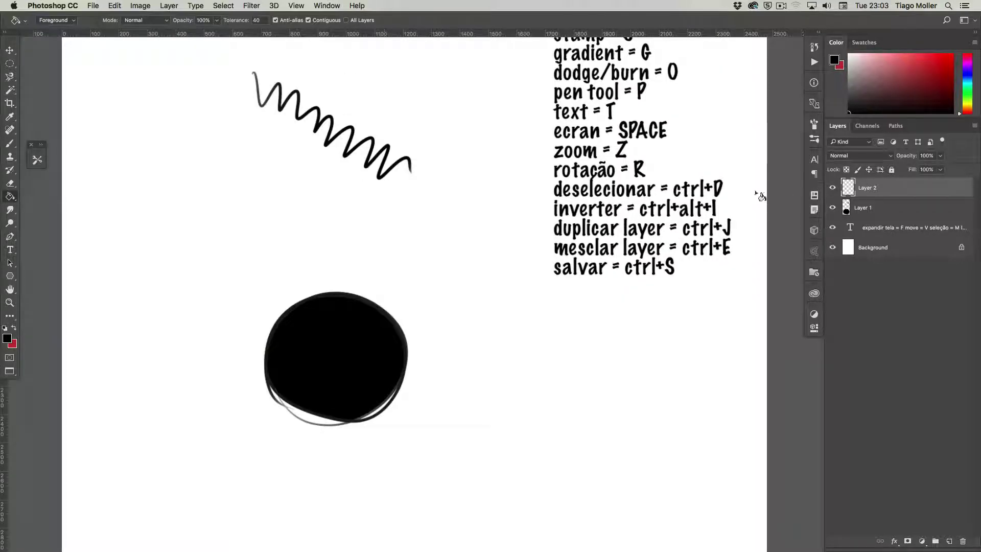
left_click(358, 220)
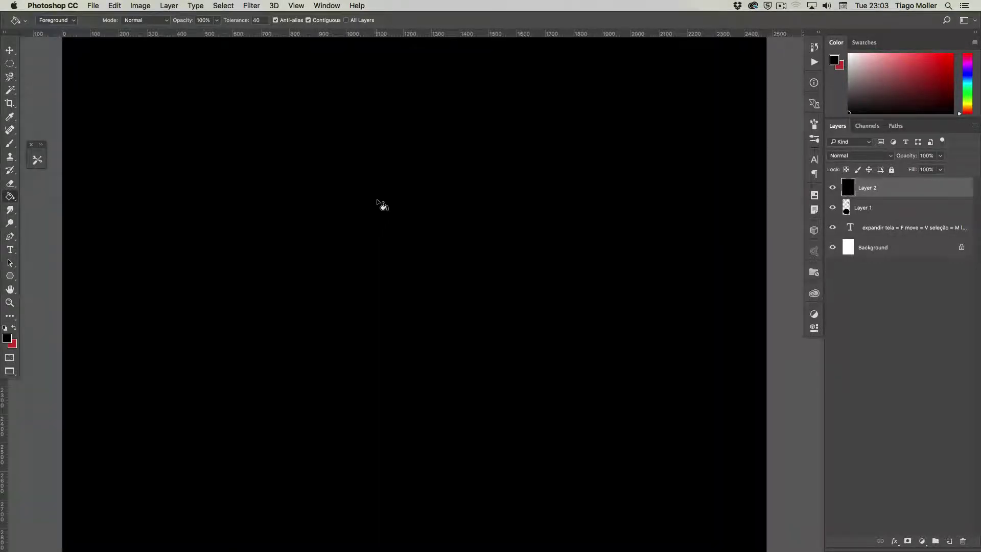
key("z")
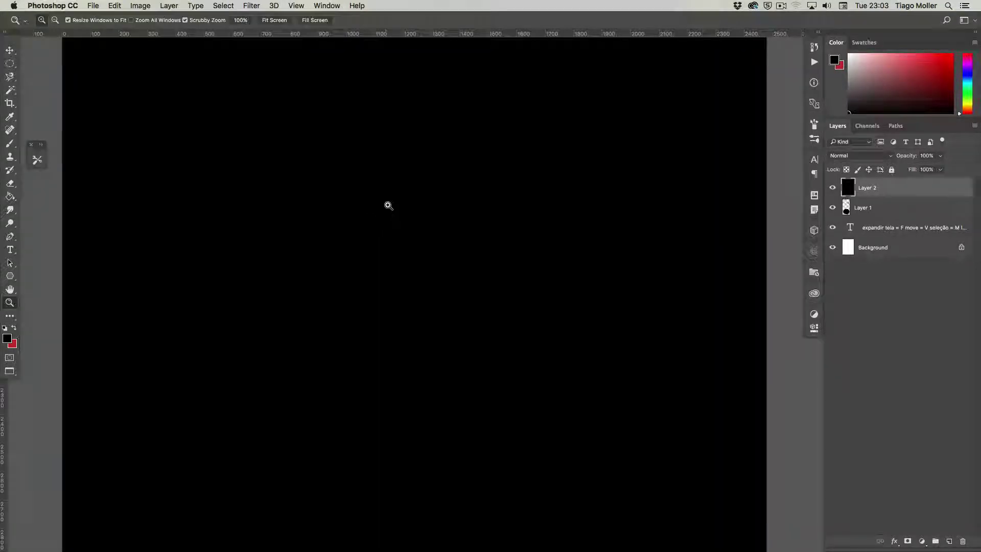
left_click(387, 209, "alt")
left_click_drag(385, 204, 372, 220)
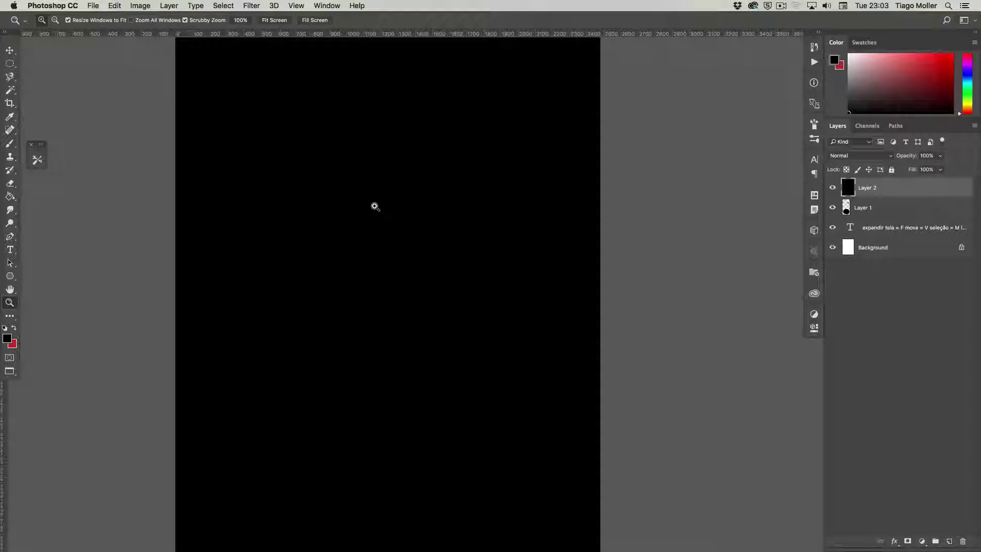
Step: Turn on All Layers sampling for the Paint Bucket, then hide and delete black Layer 2
scroll(374, 228, "up", 2)
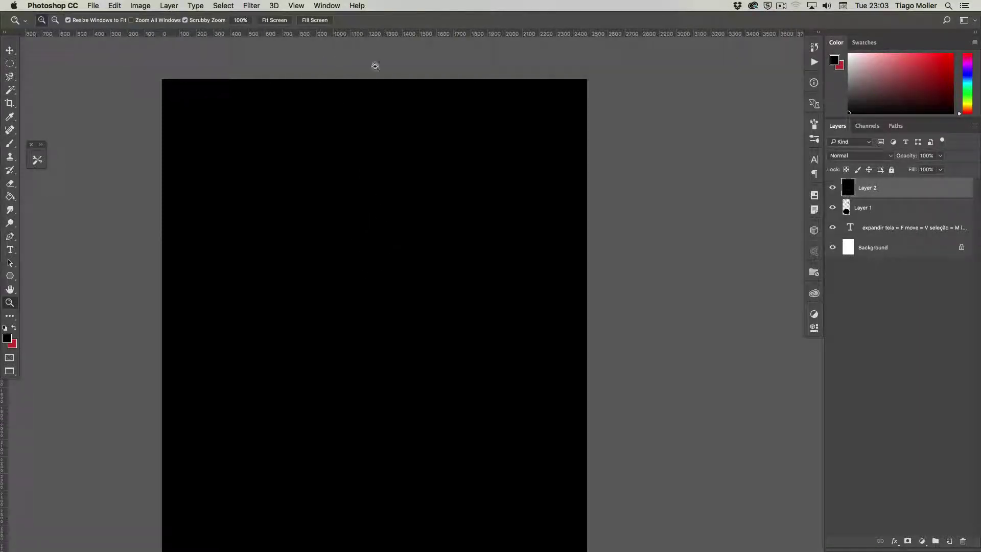
key("g")
left_click(347, 20)
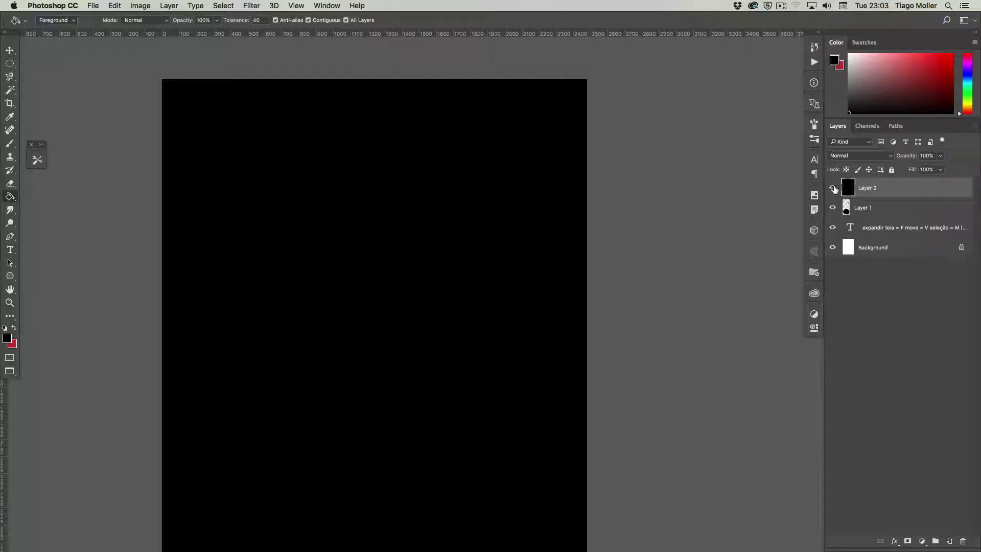
left_click(833, 189)
key("BackSpace")
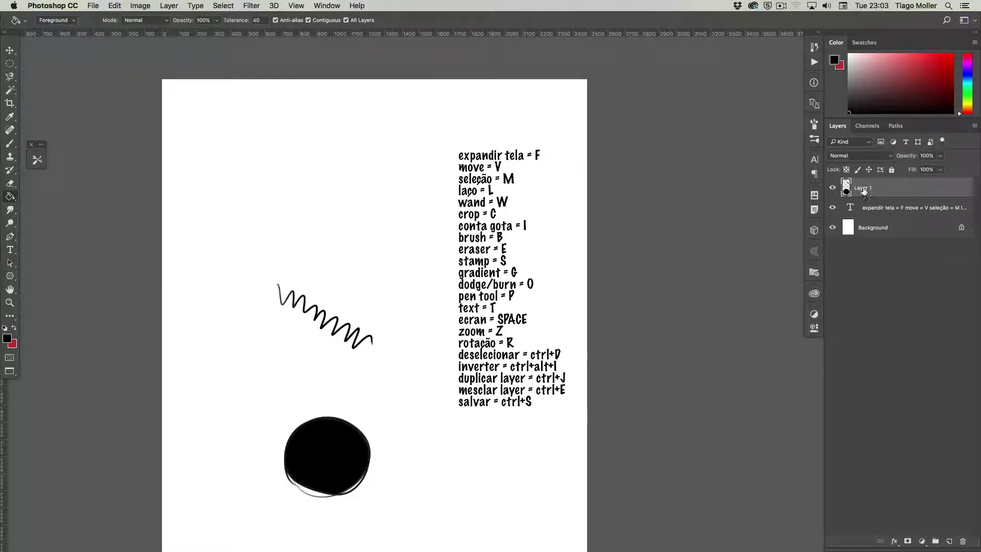
Step: Pan the page and zoom in around the black circle
left_click_drag(527, 356, 506, 353)
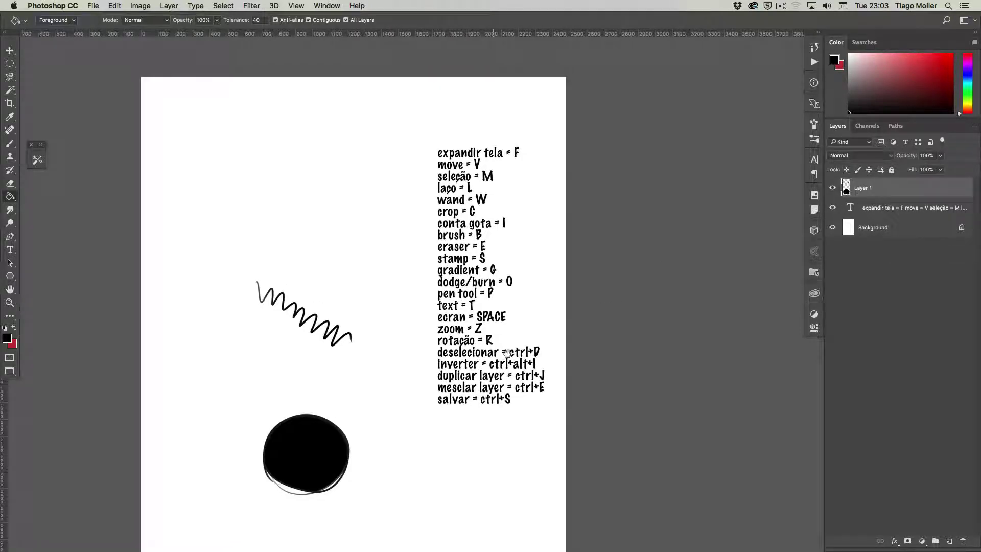
mouse_move(486, 261)
left_mouse_down()
mouse_move(492, 245)
mouse_move(488, 269)
left_mouse_up()
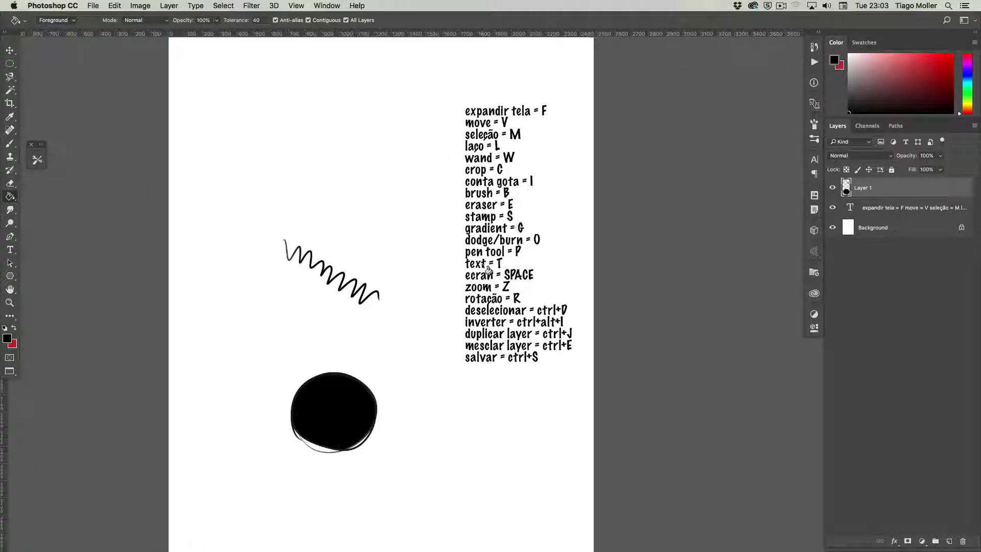
key("z")
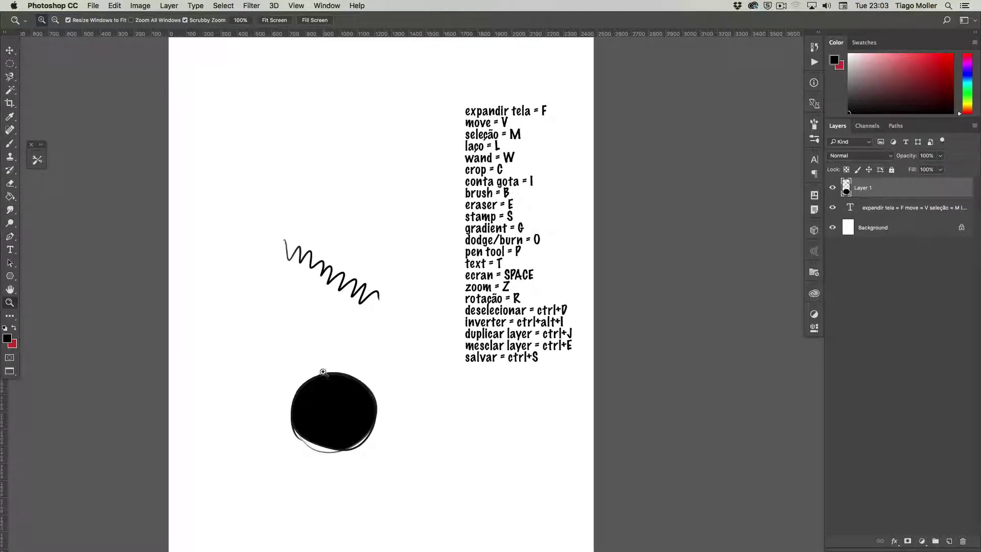
left_click(323, 372)
Step: Recolour the zigzag and circle red, then dodge a highlight and darken the circle's edge
key("v")
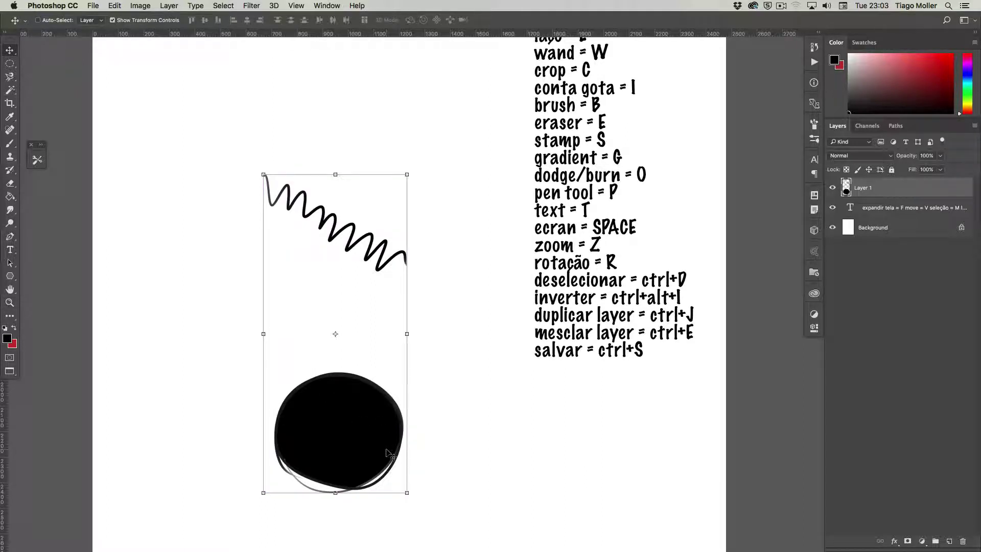
key("ctrl+shift+BackSpace")
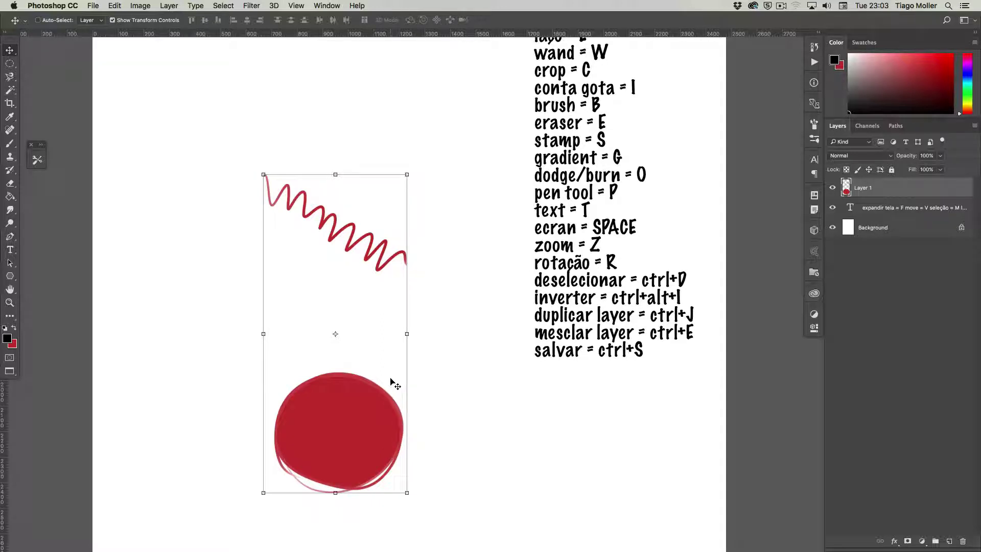
key("o")
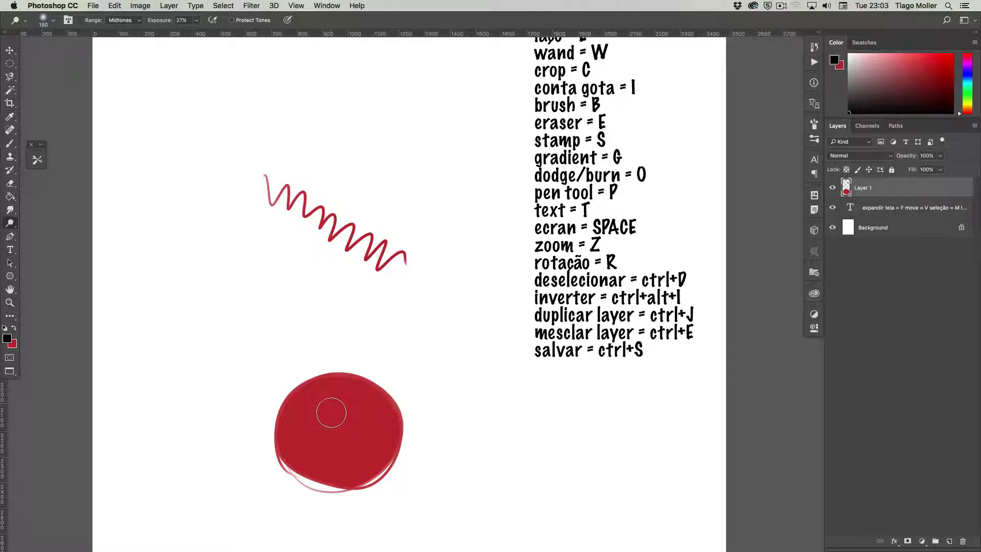
mouse_move(331, 412)
left_mouse_down()
mouse_move(372, 425)
mouse_move(281, 415)
mouse_move(287, 466)
left_mouse_up()
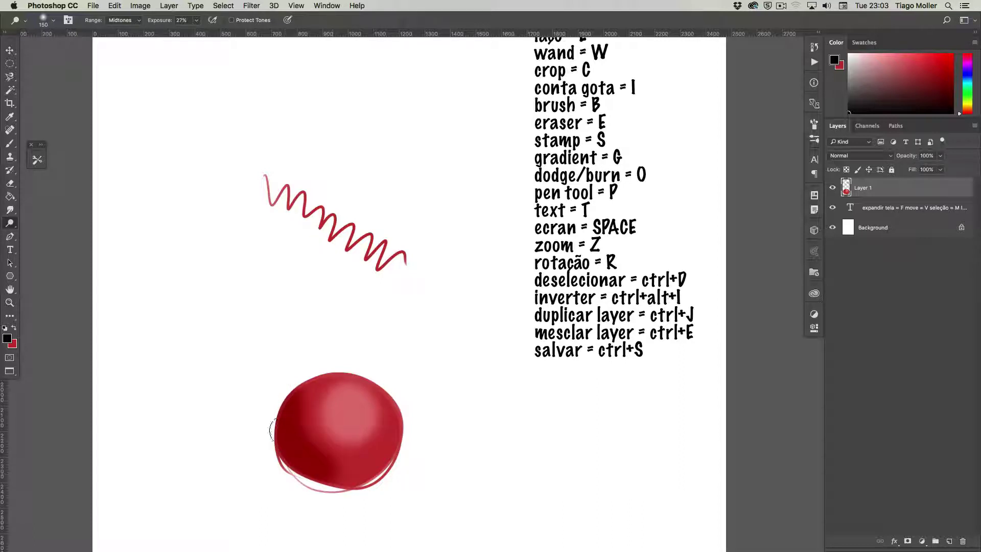
mouse_move(347, 401)
left_mouse_down()
mouse_move(393, 394)
mouse_move(396, 421)
left_mouse_up()
Step: Trace a closed, curved eight-anchor pen path around the red ball
key("p")
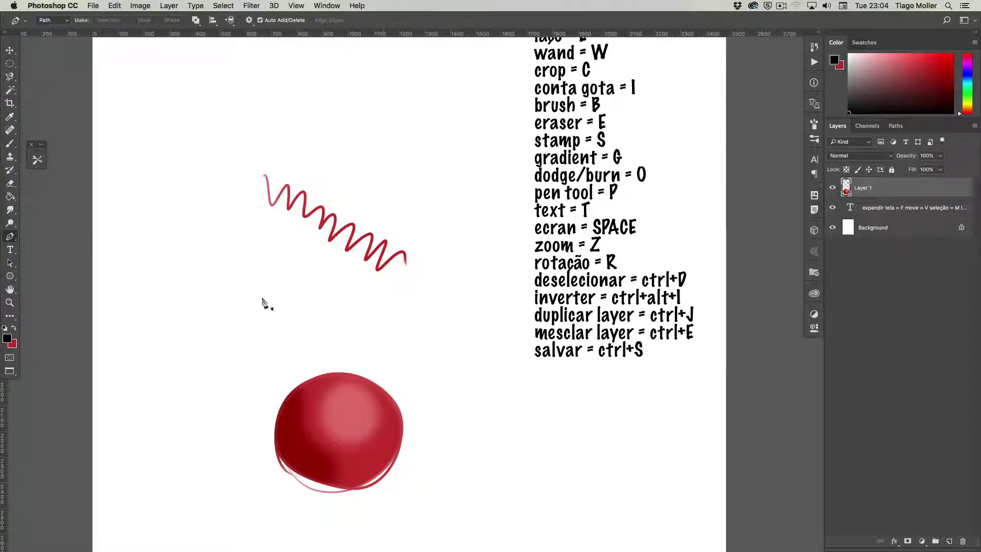
left_click(250, 303)
left_click_drag(371, 325, 386, 374)
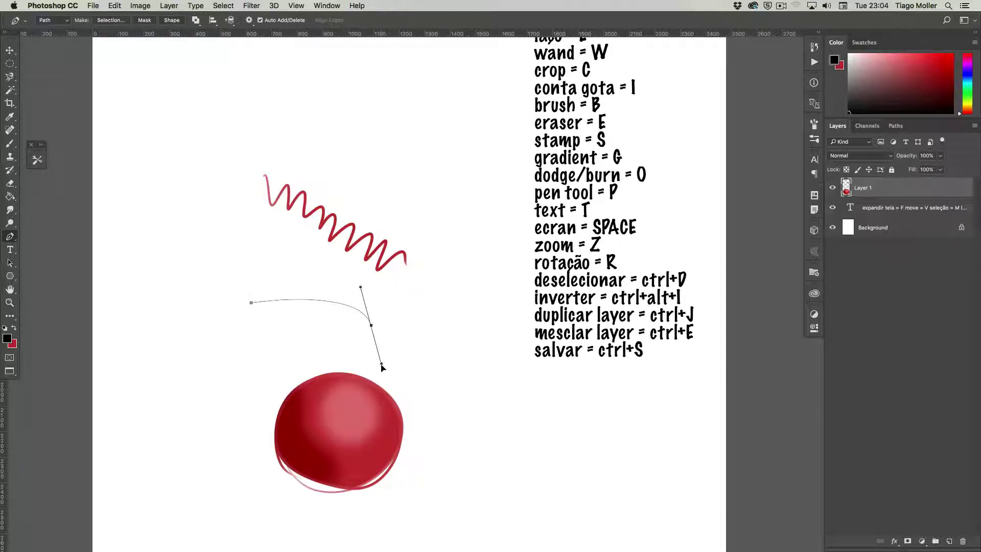
left_click_drag(491, 392, 519, 381)
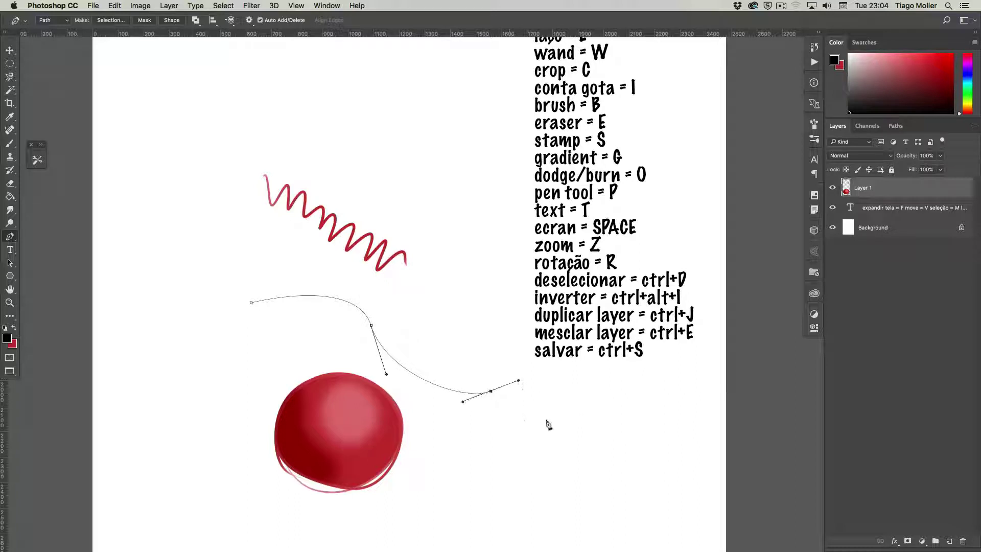
left_click_drag(572, 440, 557, 485)
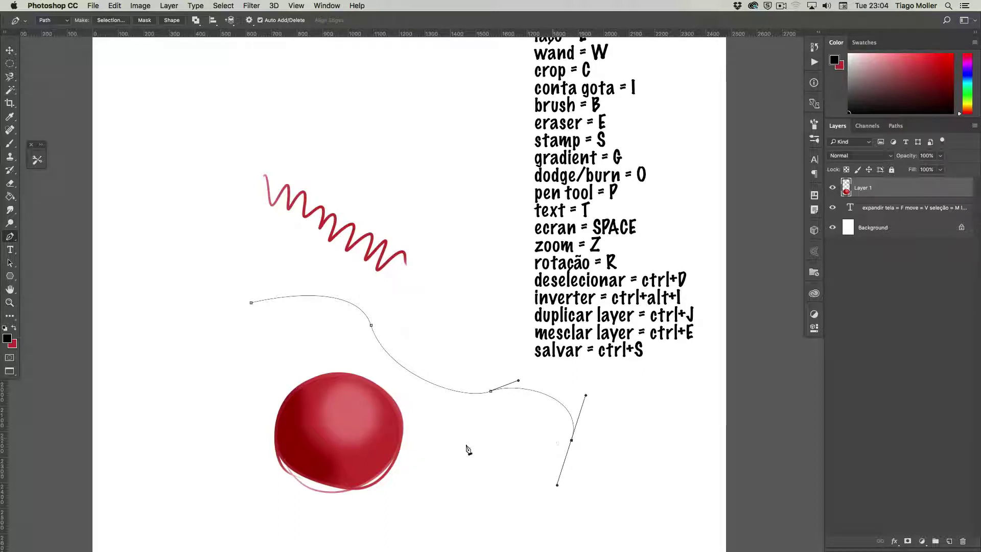
mouse_move(456, 457)
left_mouse_down()
mouse_move(458, 431)
mouse_move(414, 472)
left_mouse_up()
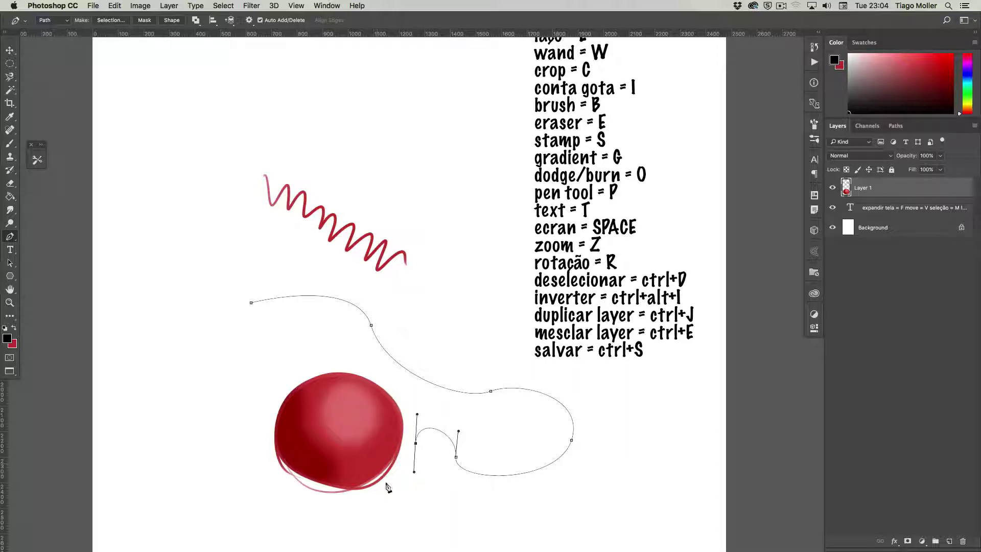
left_click_drag(343, 513, 318, 505)
left_click_drag(250, 458, 241, 432)
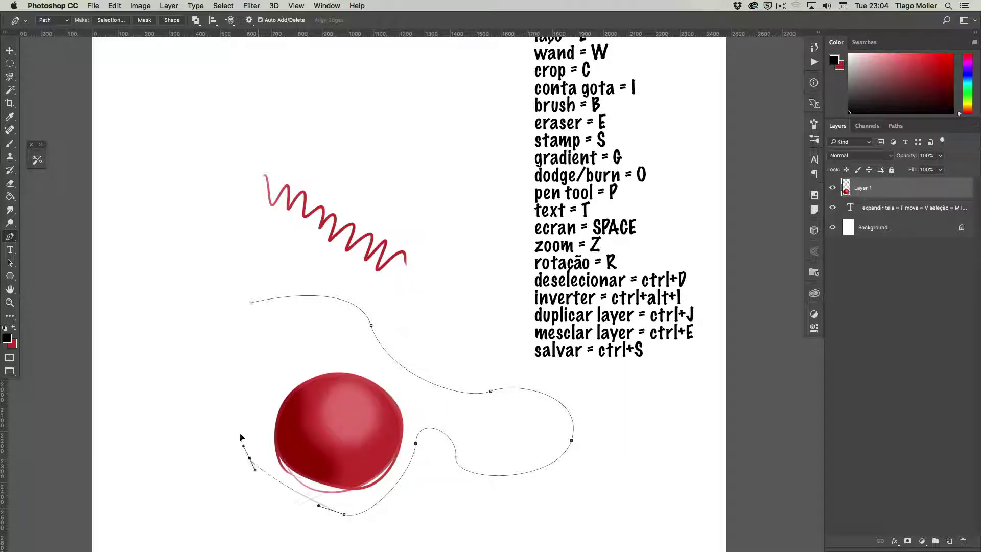
left_click_drag(233, 368, 206, 355)
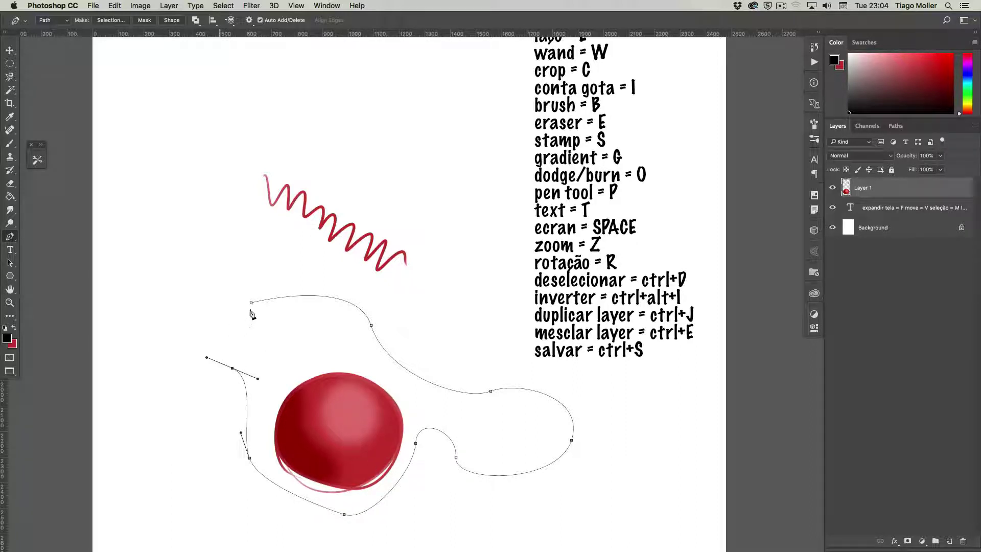
left_click(251, 303)
Step: Load the pen path as a selection and nudge it into place over the ball
key("ctrl+Return")
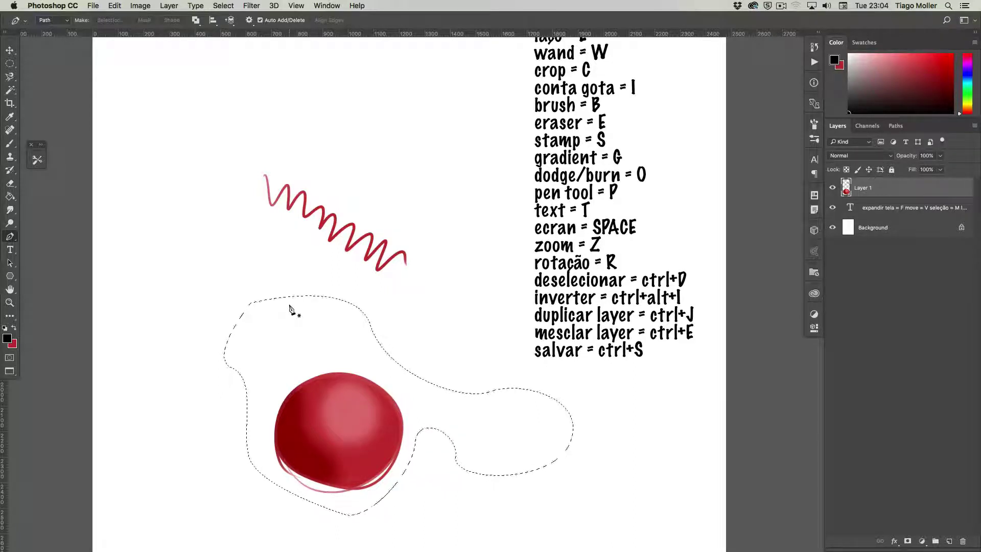
key("m")
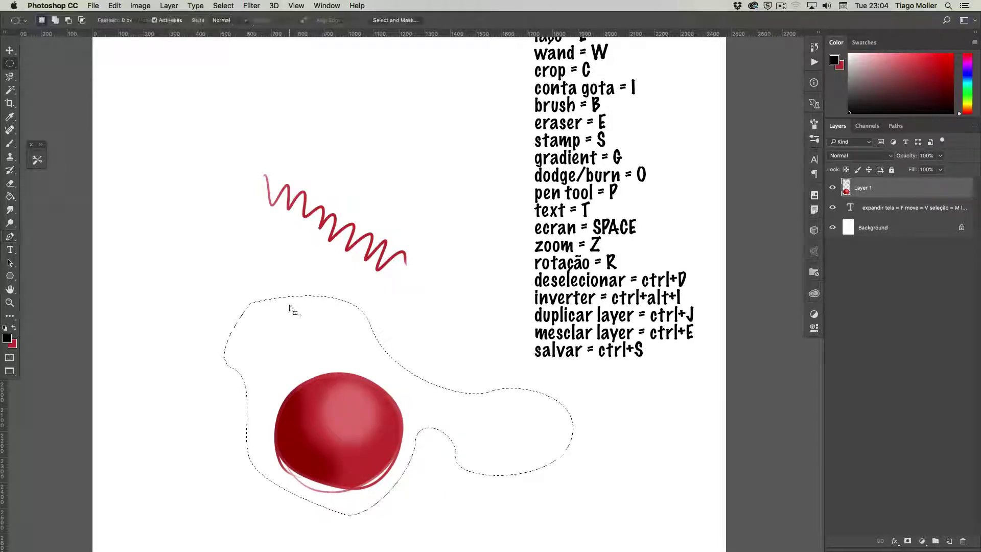
mouse_move(493, 425)
left_mouse_down()
mouse_move(479, 360)
mouse_move(460, 427)
left_mouse_up()
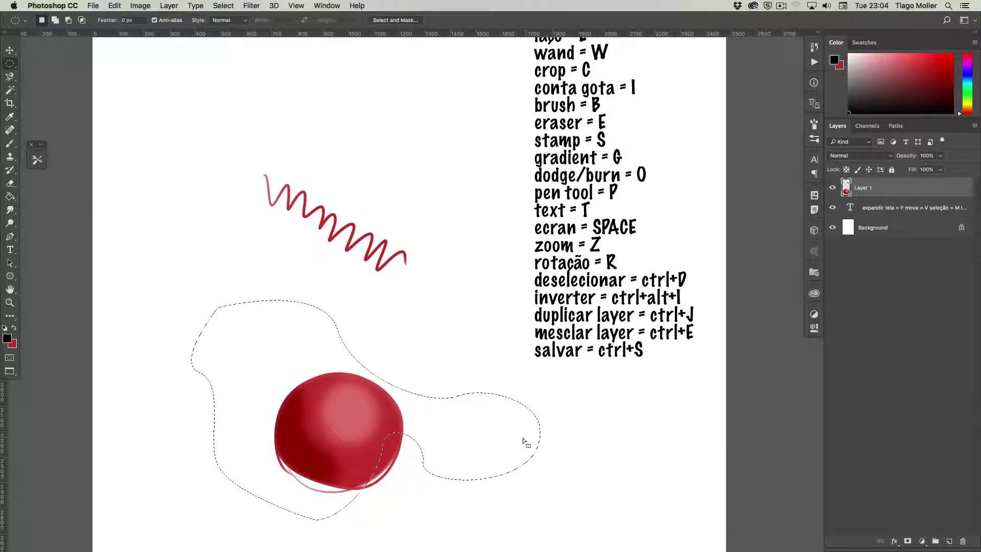
left_click_drag(512, 439, 543, 449)
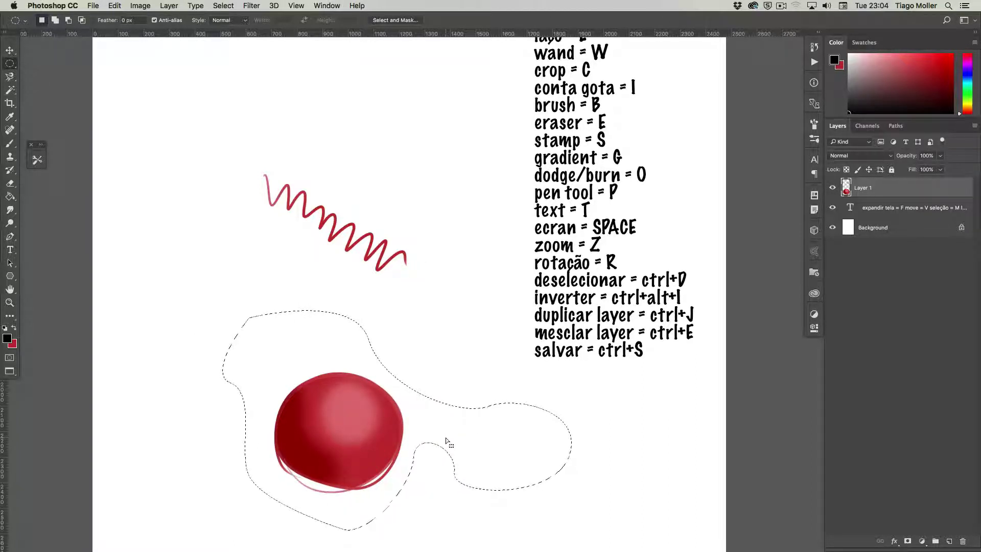
Step: Paint the selection solid red with an enlarged brush, then deselect
key("b")
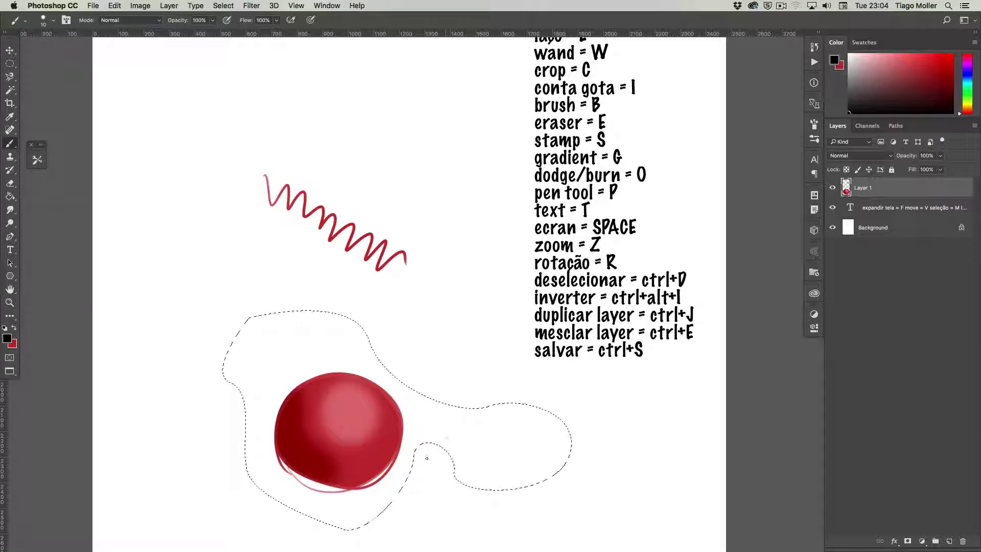
key("bracketright")
key("bracketright")
key("bracketright")
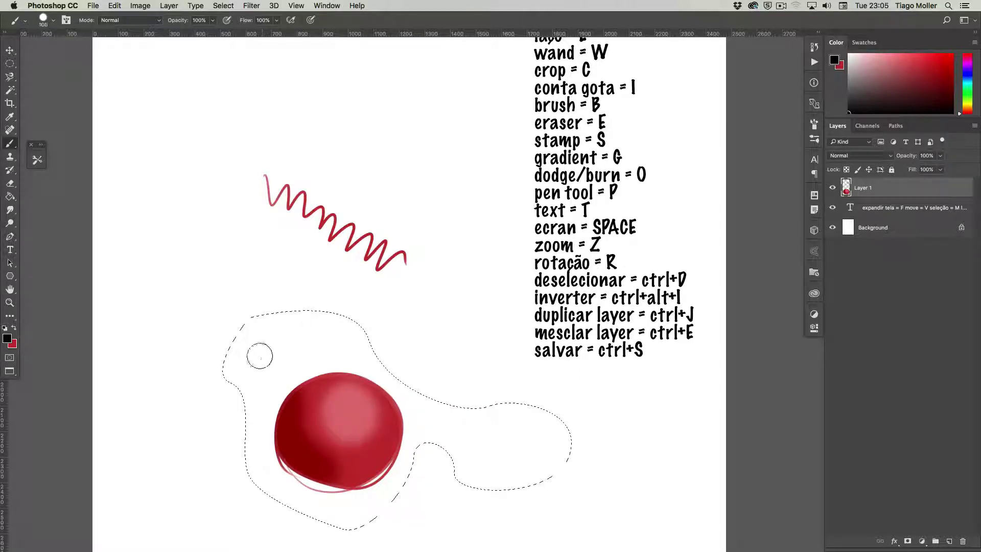
left_click_drag(256, 324, 228, 372)
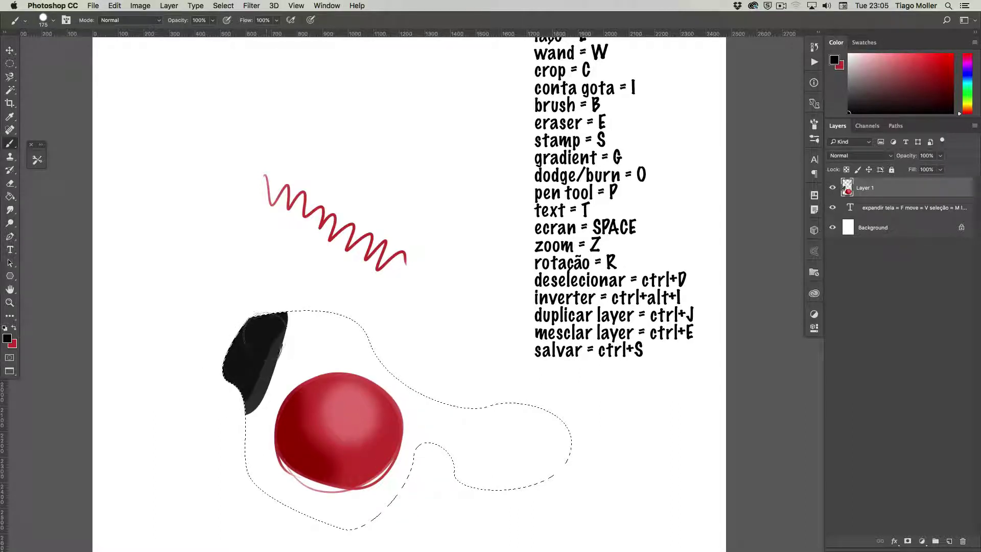
key("x")
mouse_move(256, 327)
left_mouse_down()
mouse_move(251, 391)
mouse_move(350, 322)
mouse_move(433, 459)
mouse_move(587, 423)
left_mouse_up()
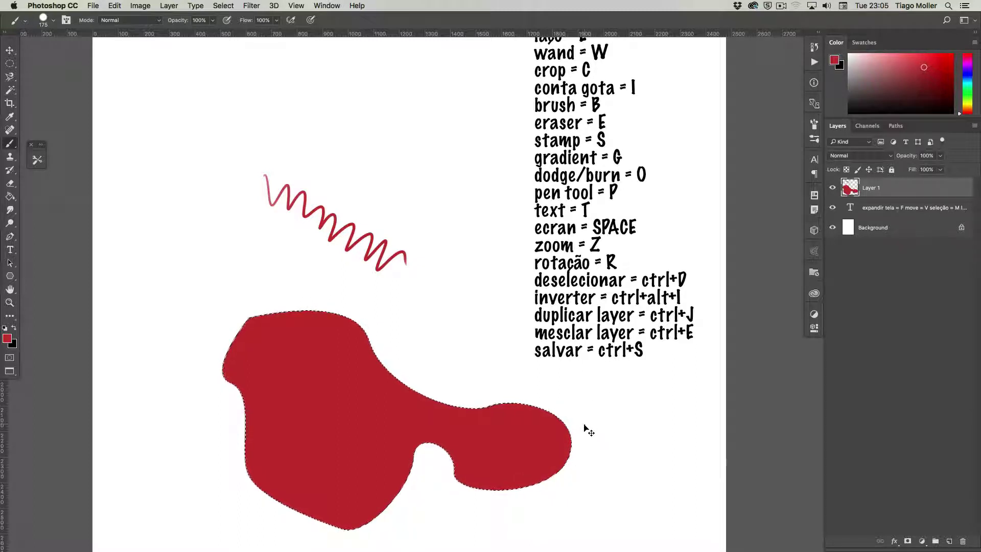
key("super+d")
key("p")
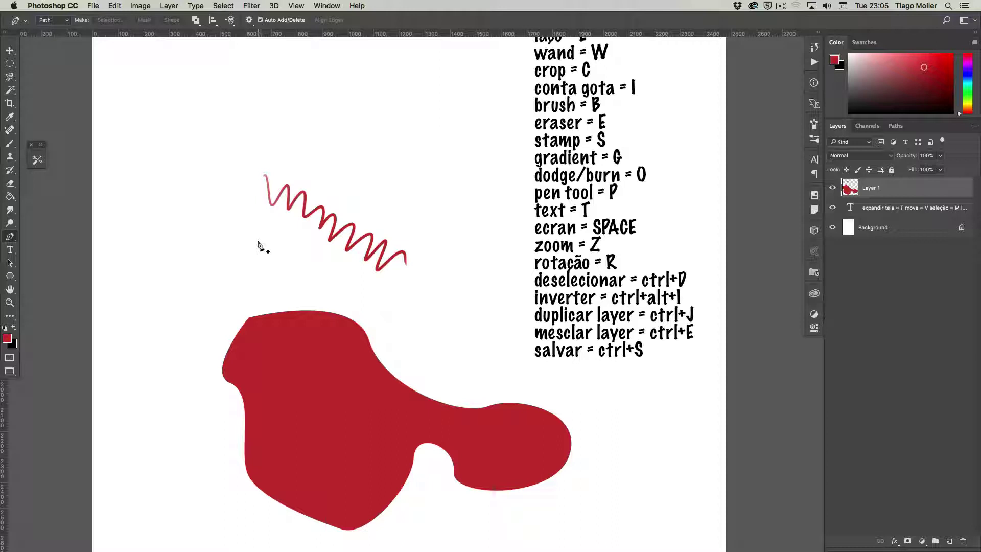
Step: Set the Pen to Shape mode and draw a closed red blob in the upper left
left_click(68, 21)
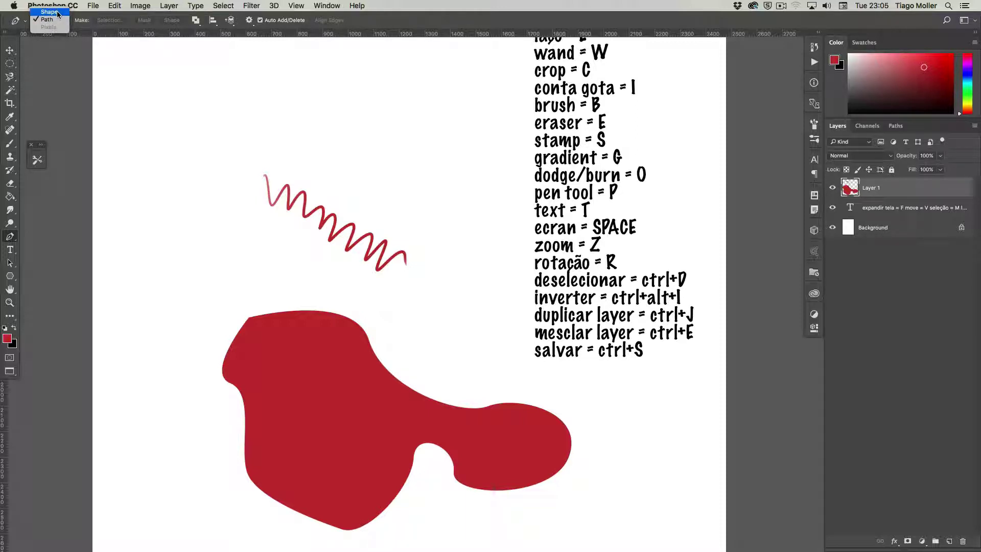
left_click(50, 11)
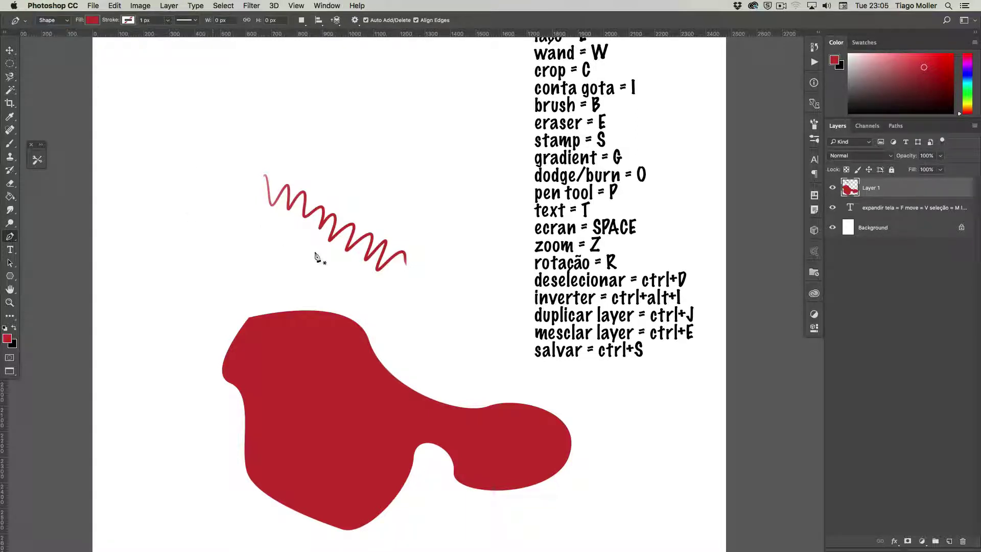
left_click(157, 151)
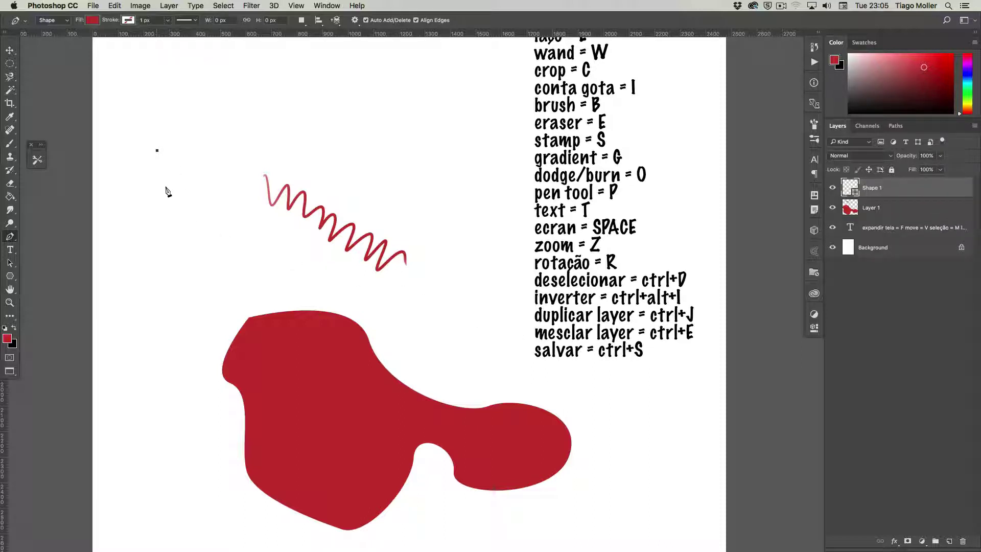
left_click_drag(163, 198, 158, 225)
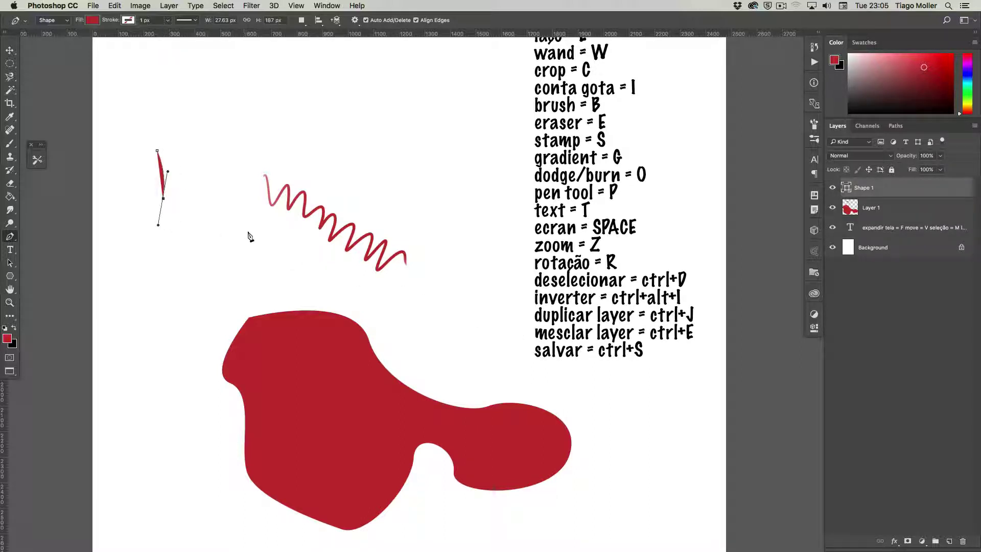
left_click_drag(260, 238, 296, 226)
left_click_drag(280, 142, 227, 82)
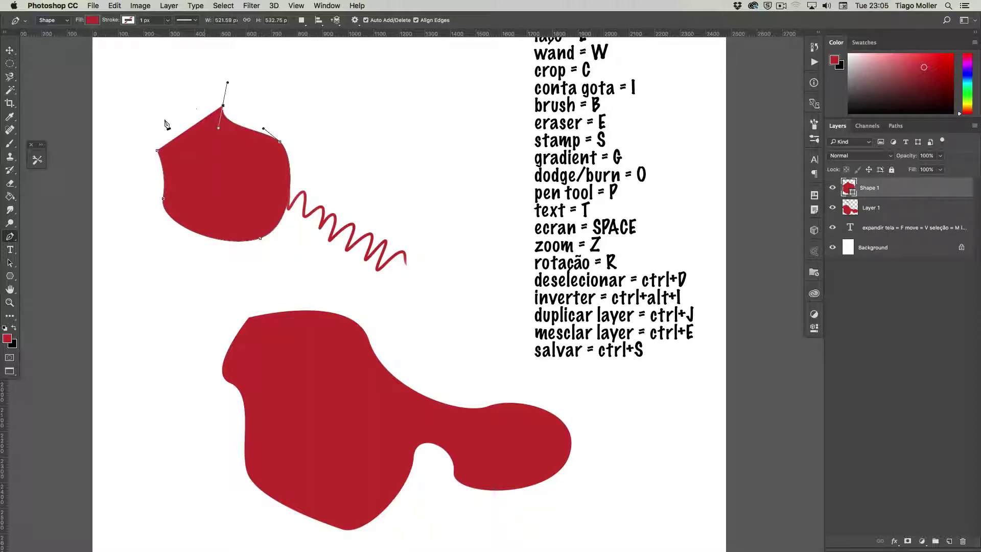
left_click_drag(158, 151, 153, 171)
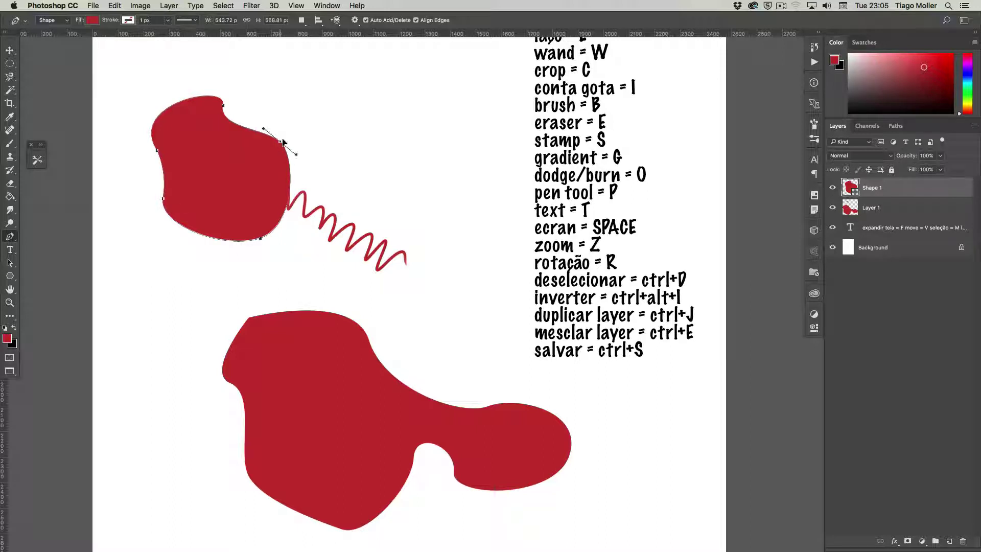
Step: Move the red blob up and right and drag its anchors and handles to reshape its outline
left_click_drag(280, 145, 374, 101)
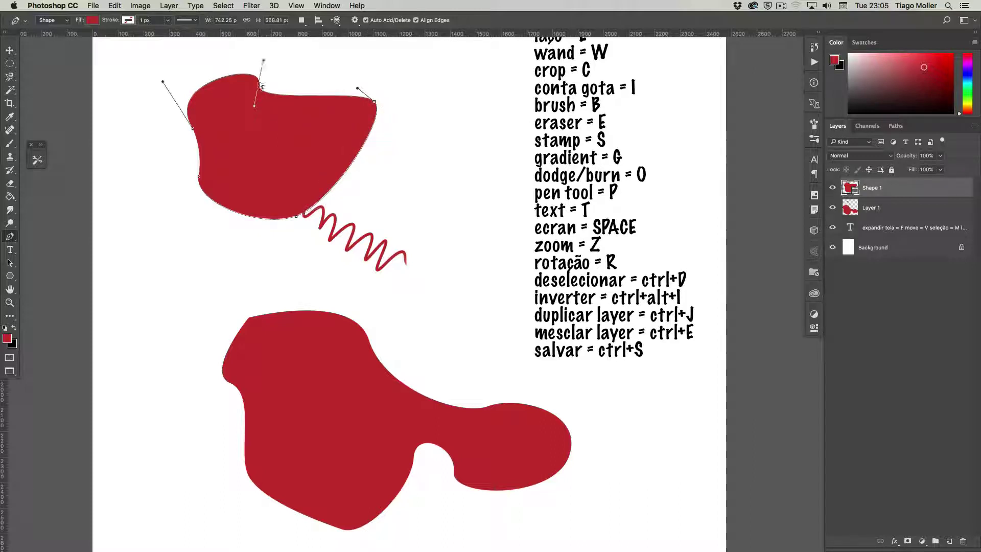
left_click_drag(260, 82, 276, 55)
left_click_drag(193, 128, 180, 127)
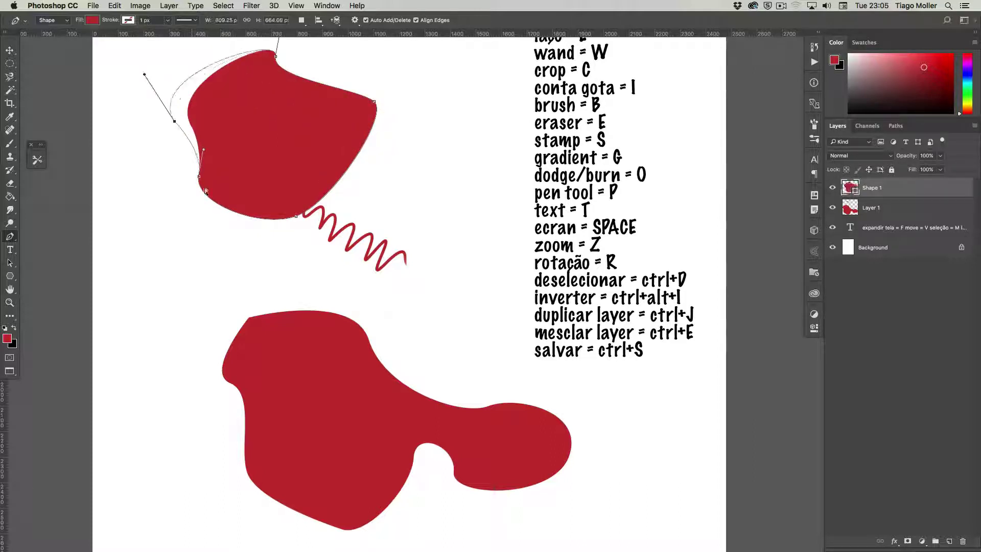
left_click_drag(199, 176, 184, 201)
mouse_move(279, 223)
left_mouse_down()
mouse_move(298, 219)
mouse_move(303, 238)
left_mouse_up()
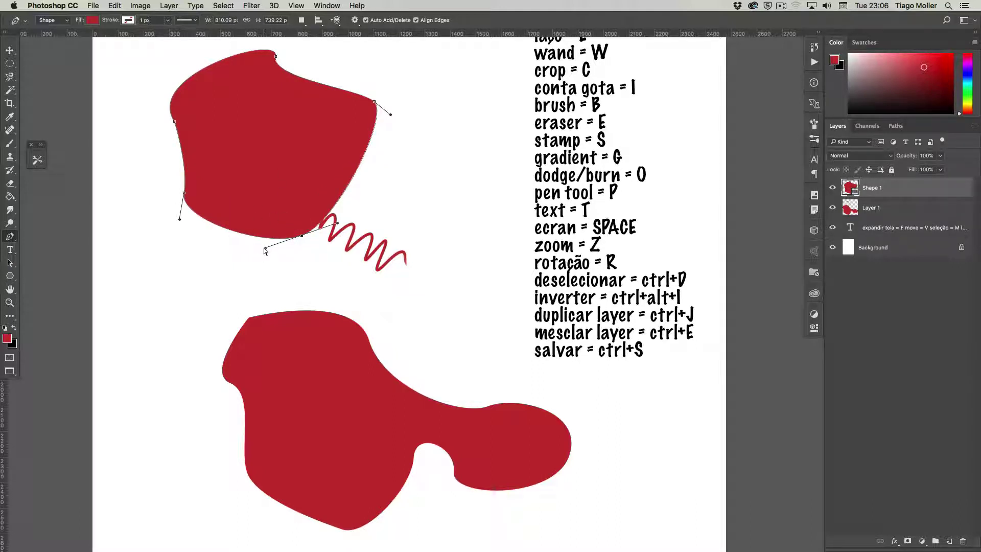
left_click_drag(265, 250, 239, 266)
left_click_drag(336, 220, 372, 202)
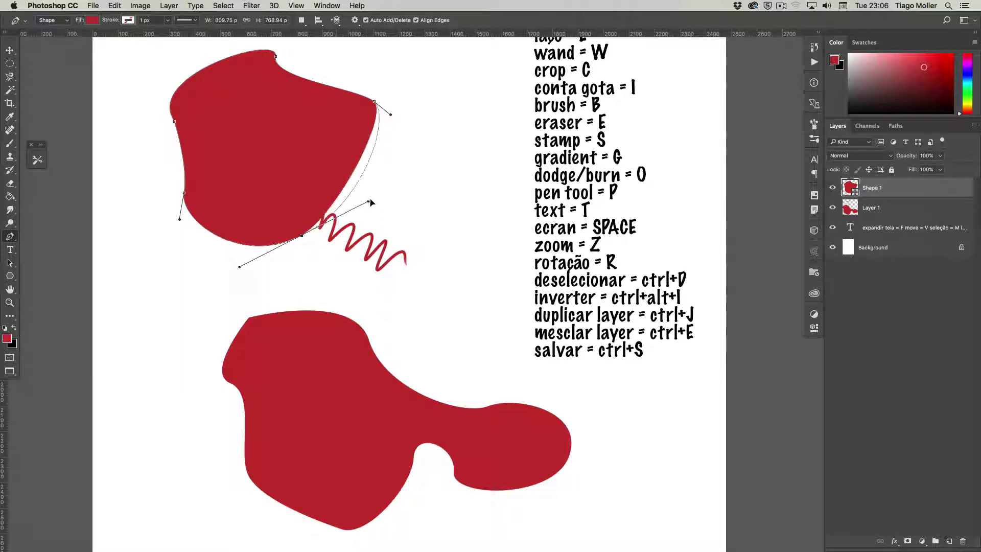
left_click_drag(391, 114, 413, 143)
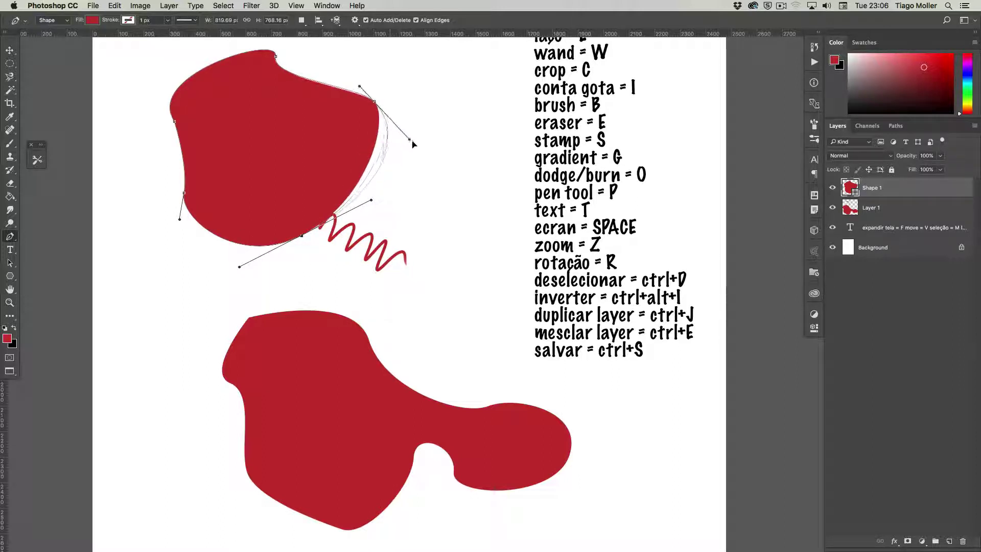
left_click_drag(359, 86, 348, 70)
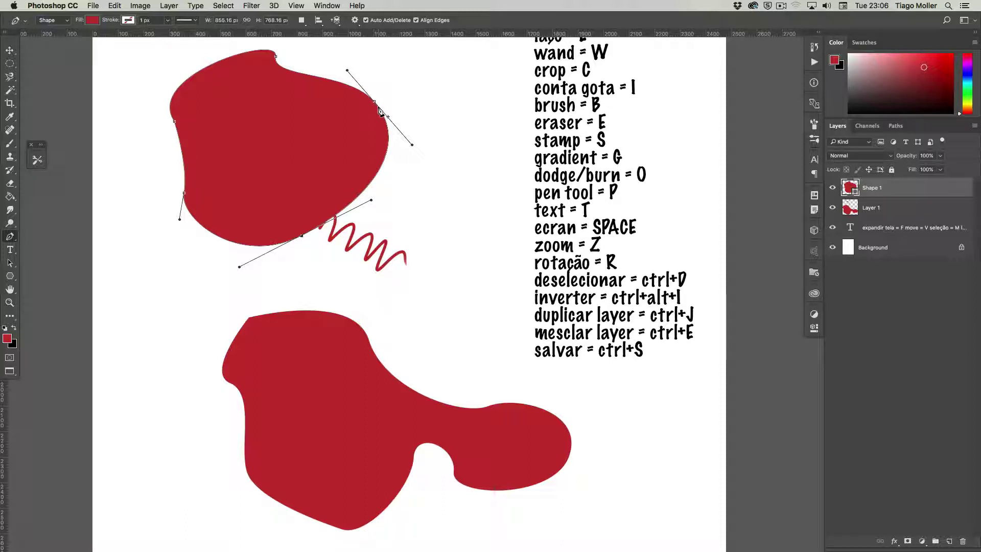
Step: Load the upper blob's Shape 1 layer as a selection, deselect it, and delete that layer
left_click(856, 191, "ctrl")
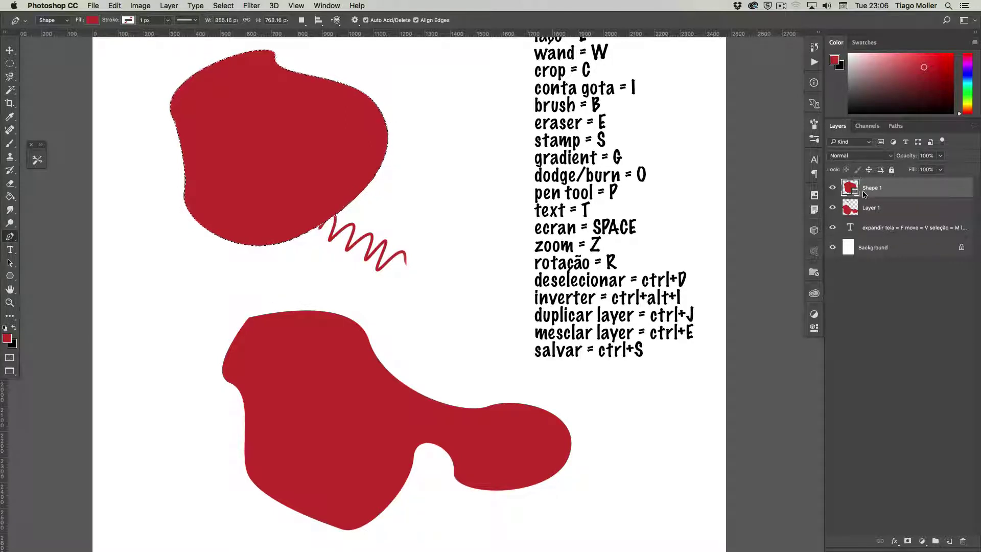
key("v")
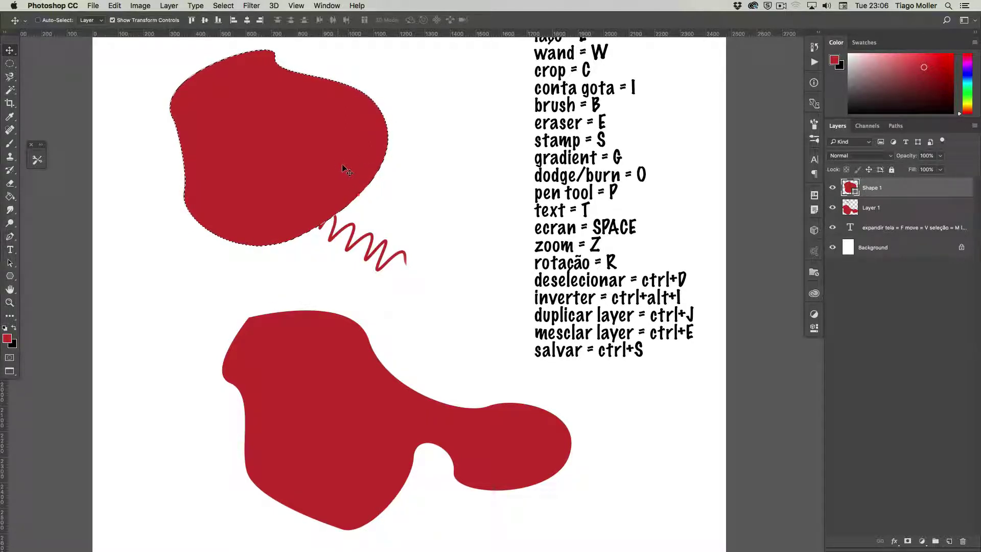
key("ctrl+d")
key("Delete")
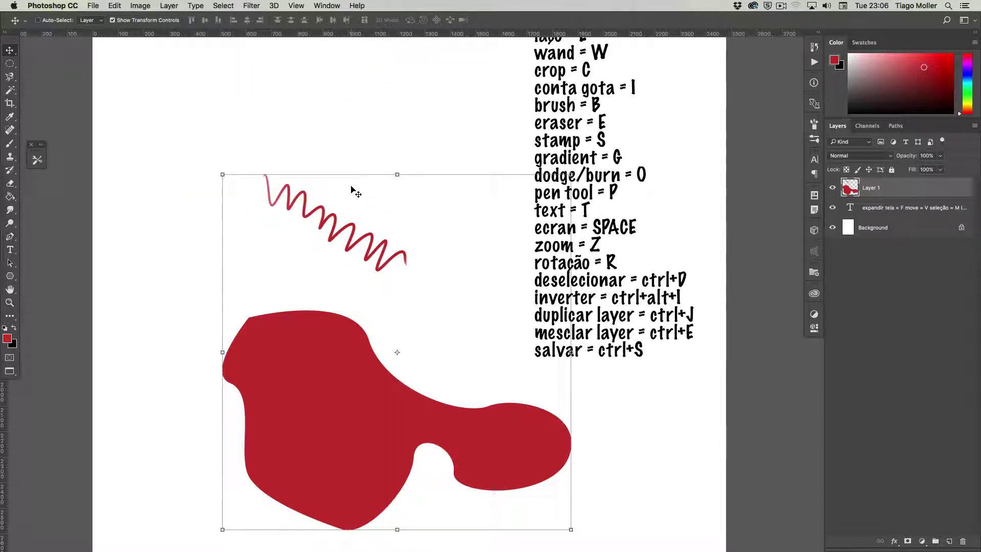
Step: Set the Pen tool's drawing mode to Path
key("p")
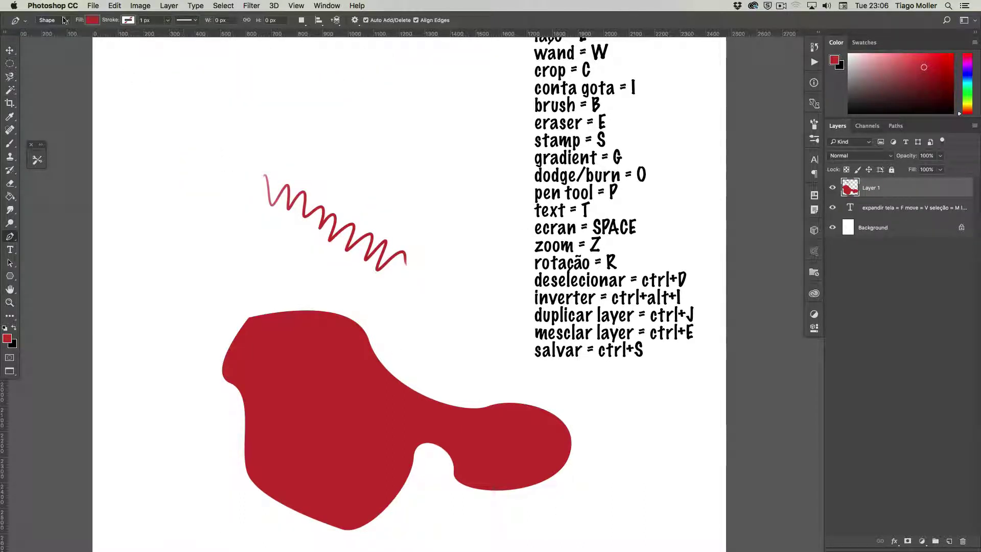
left_click(51, 20)
left_click(47, 31)
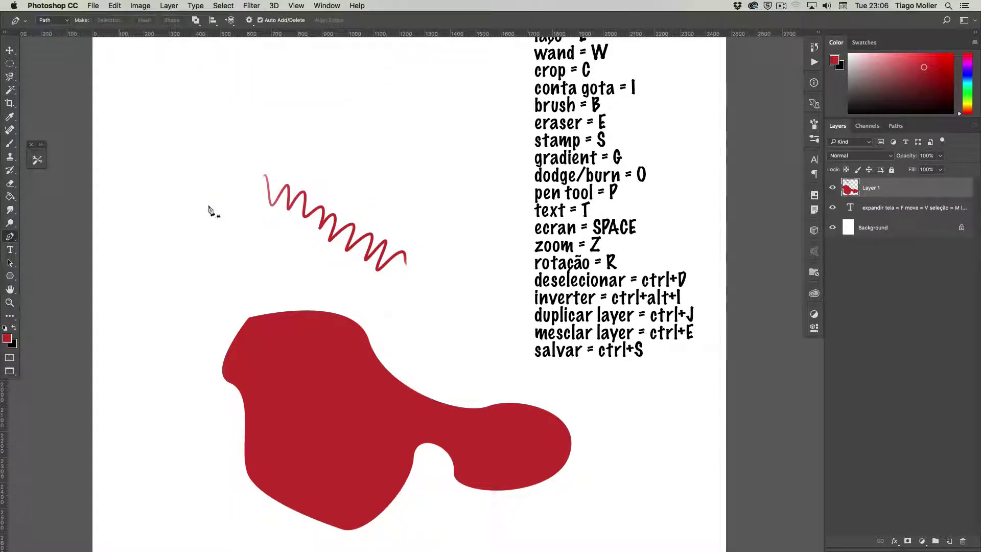
Step: Draw a three-point curved open path beneath the zigzag, redoing the last point lower down
left_click(145, 227)
left_click_drag(244, 232, 274, 258)
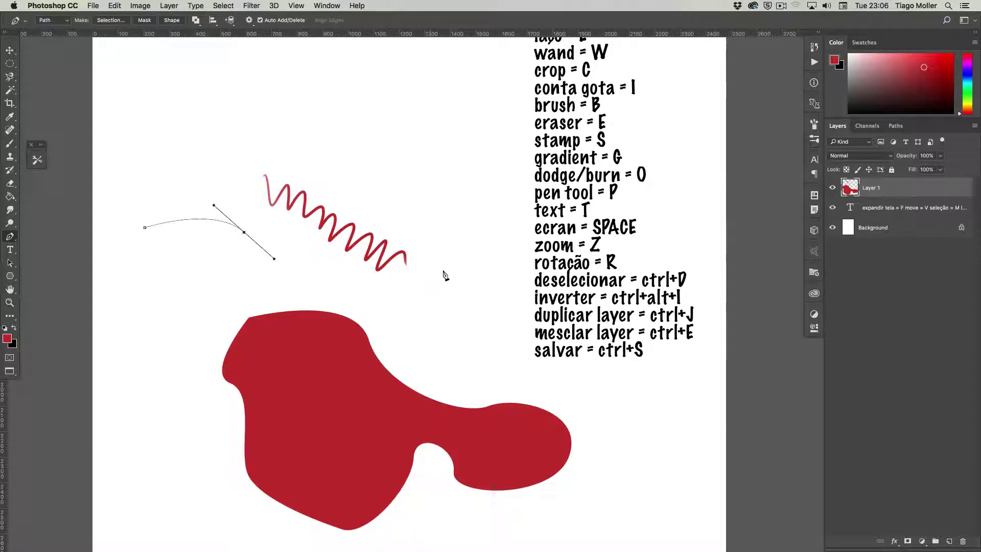
left_click_drag(465, 271, 492, 233)
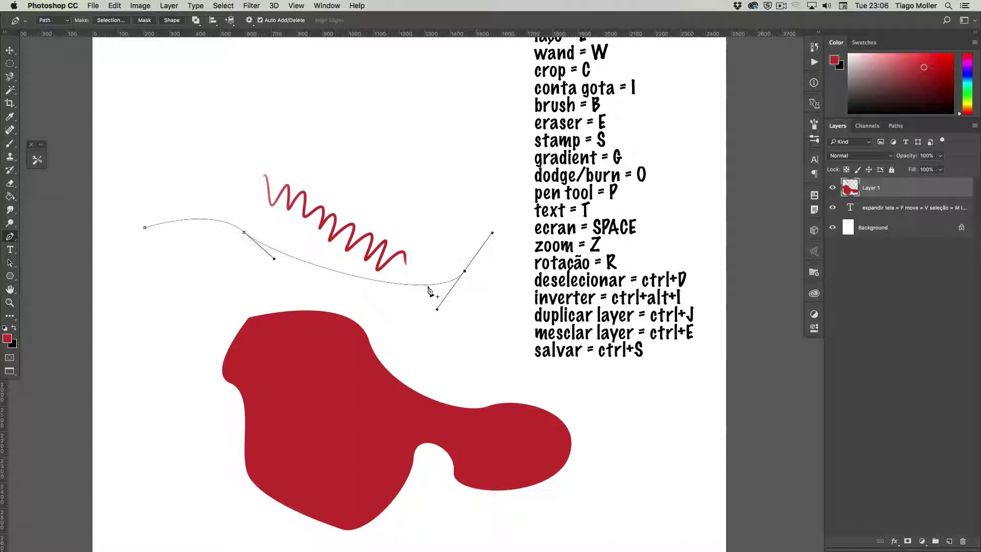
key("ctrl+z")
left_click_drag(452, 283, 502, 236)
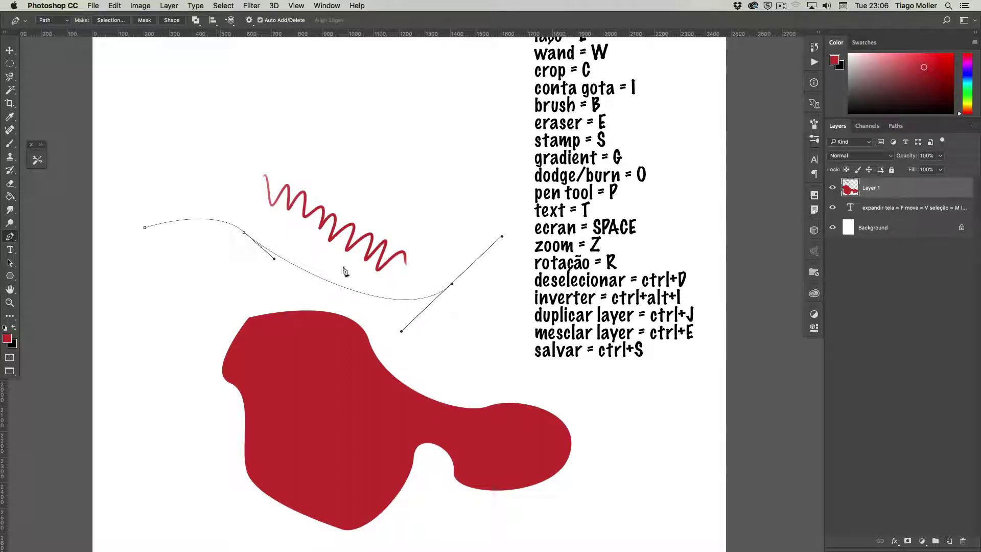
key("b")
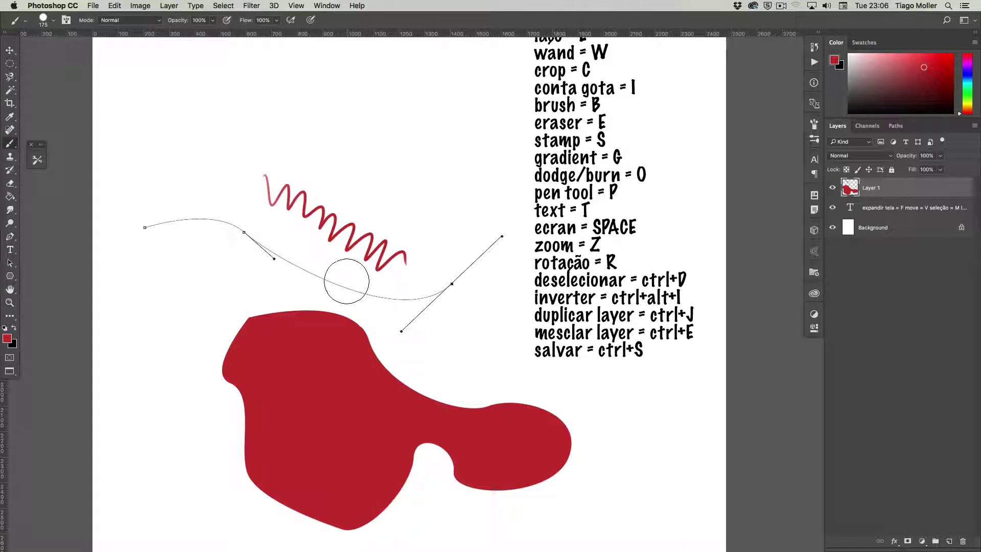
key("p")
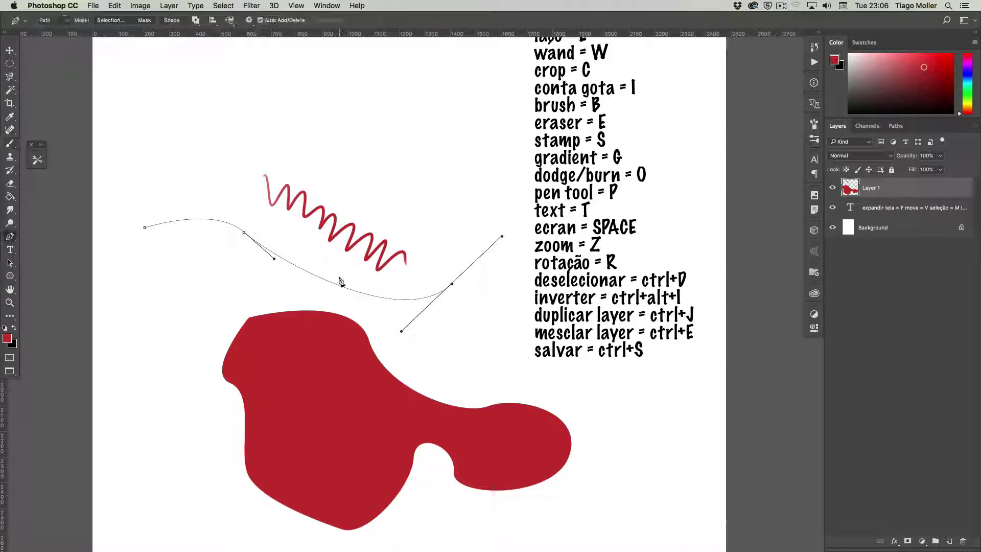
Step: Stroke the curved path with the Brush using Simulate Pressure
right_click(287, 263)
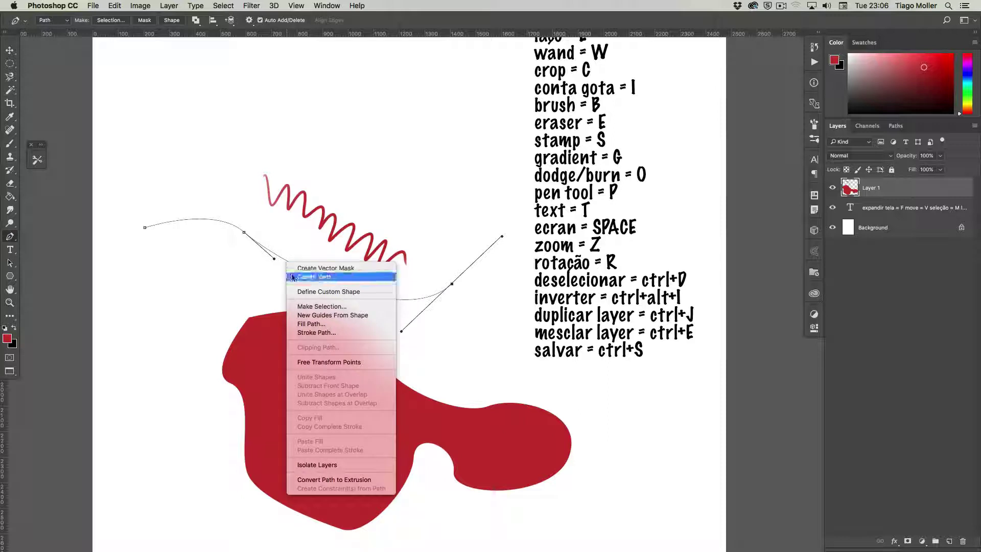
left_click(350, 333)
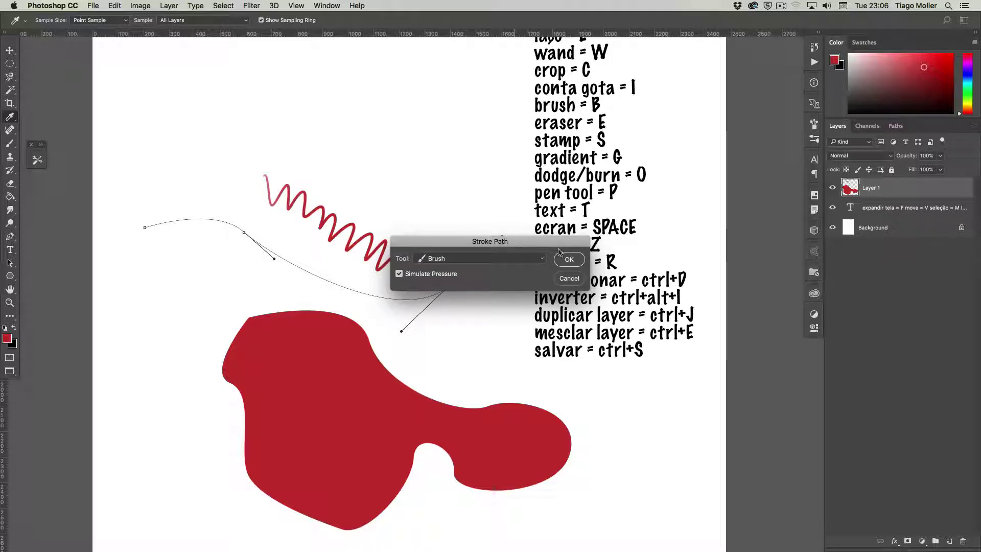
left_click(568, 260)
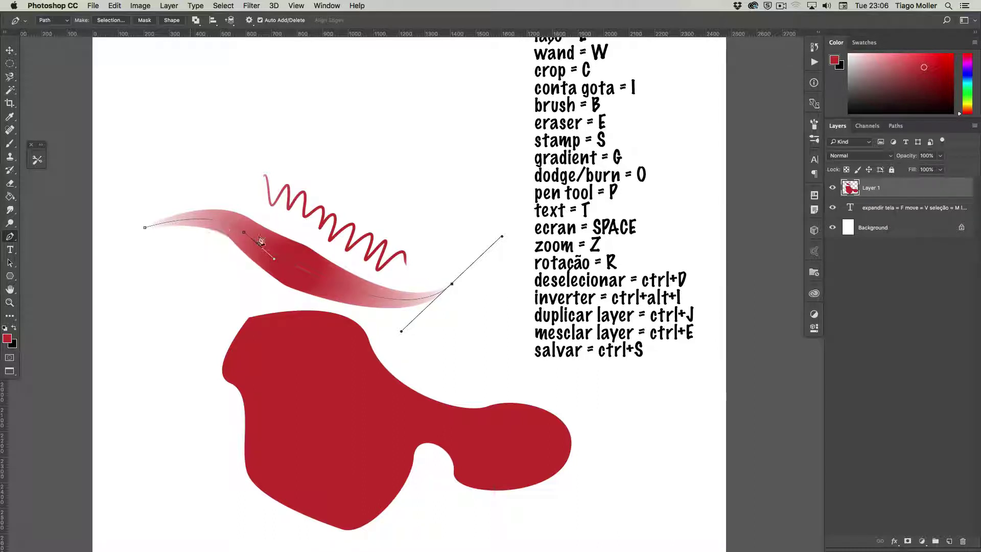
Step: Paint pink test strokes above the zigzag with a smaller brush, then undo them and the path stroke
key("b")
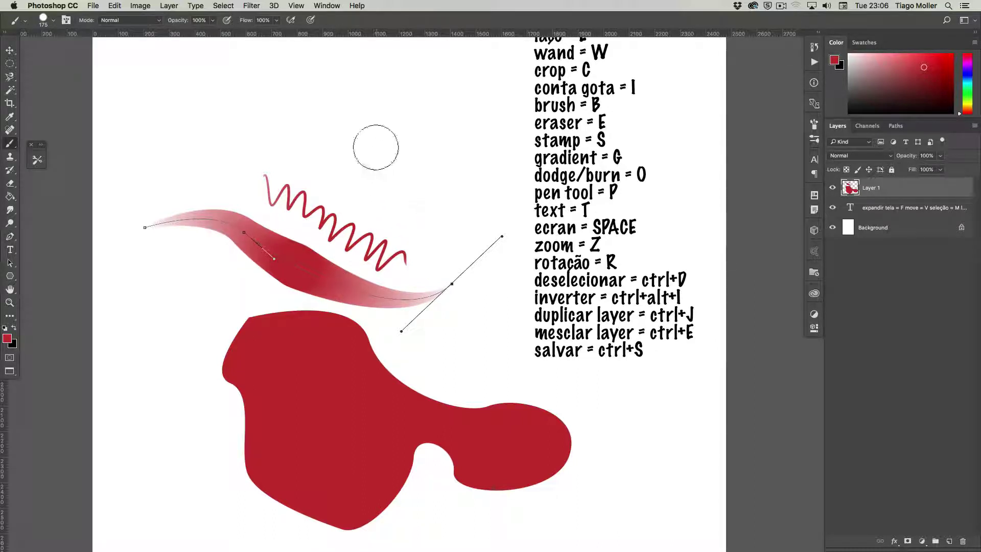
left_click_drag(378, 146, 440, 150)
key("bracketleft")
key("bracketleft")
key("bracketleft")
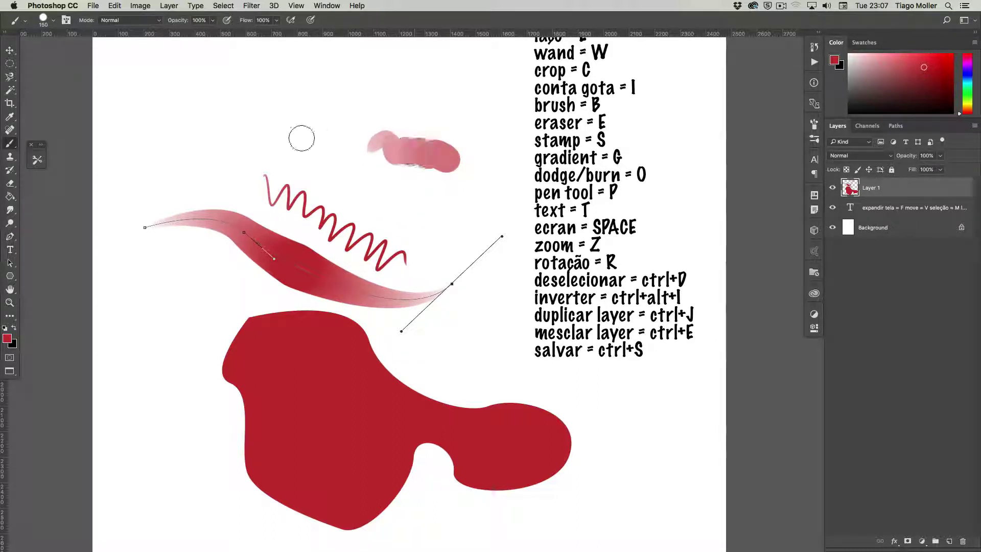
key("bracketleft")
key("bracketleft")
key("bracketleft")
mouse_move(204, 127)
left_mouse_down()
mouse_move(248, 118)
mouse_move(340, 149)
left_mouse_up()
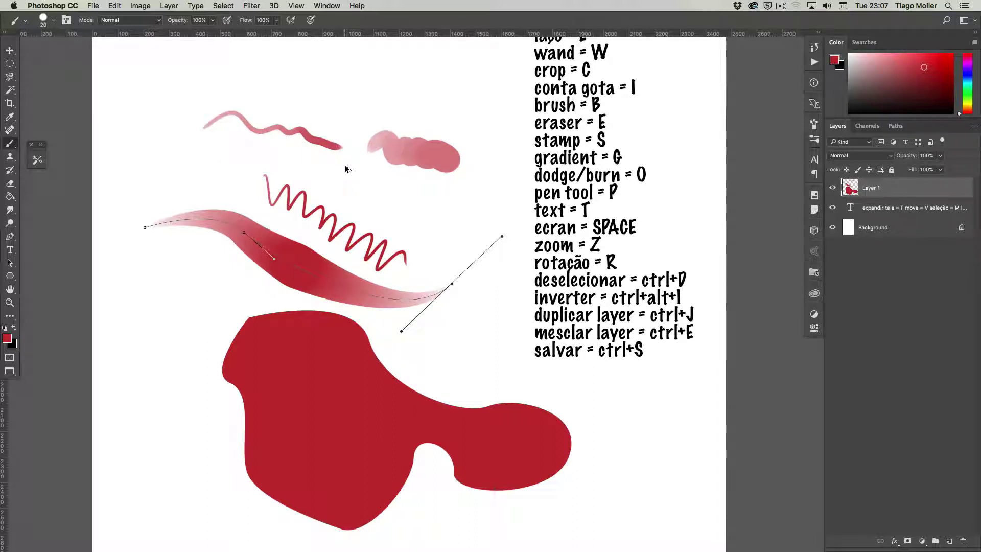
key("ctrl+alt+z")
key("ctrl+alt+z")
key("ctrl+alt+z")
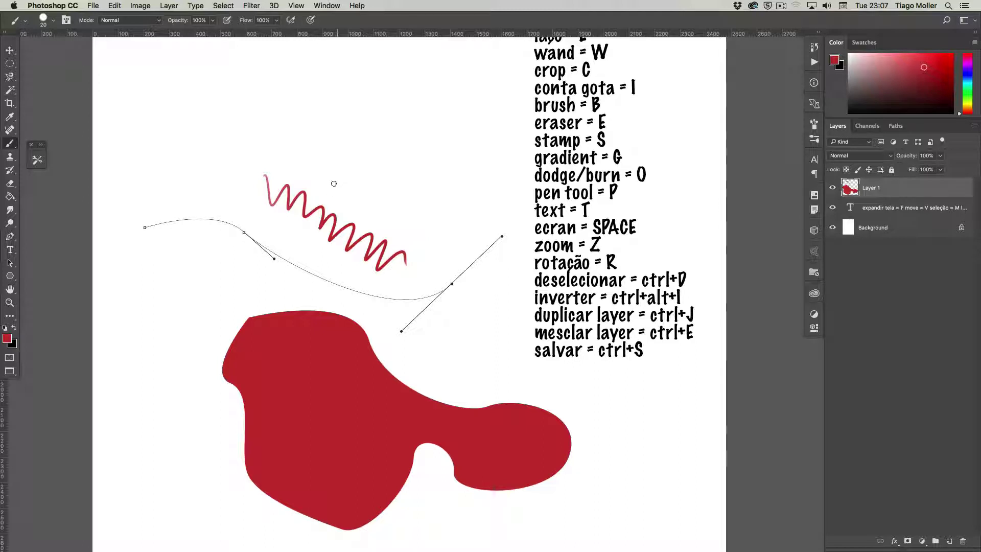
Step: Stroke the curved path again with a thinner size-15 brush for a tapering red line
key("bracketright")
key("bracketleft")
key("Return")
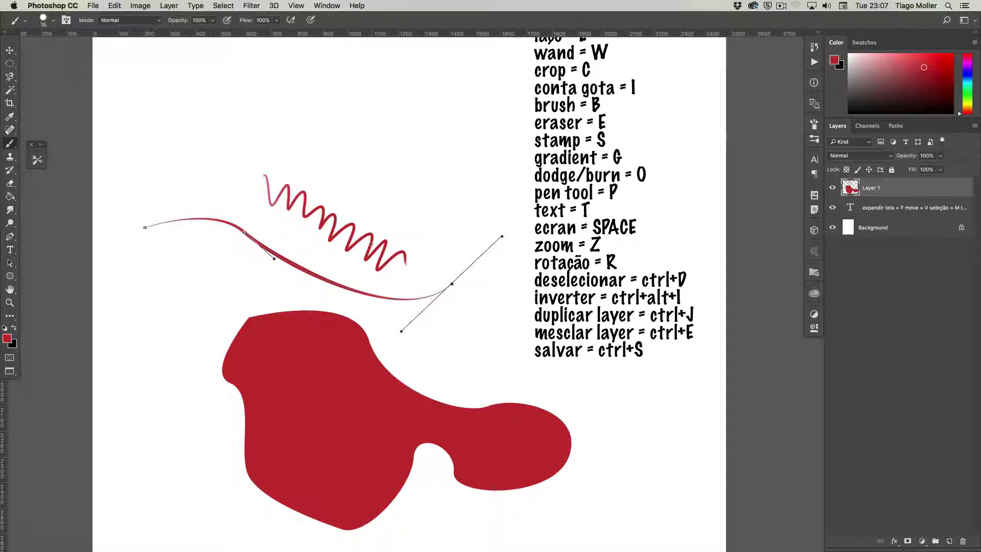
key("p")
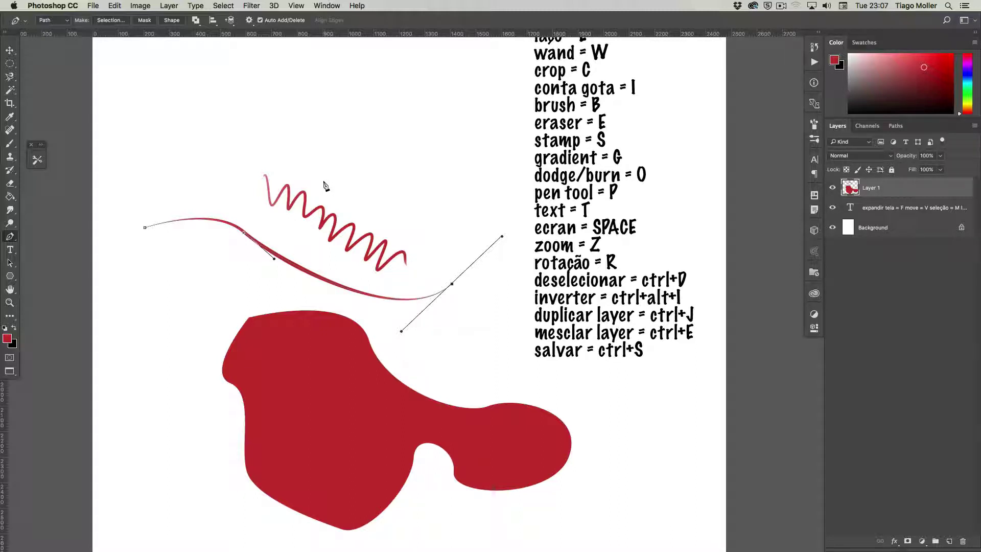
Step: Draw a new looping path from above the zigzag, around its right side and back left
key("Escape")
key("Escape")
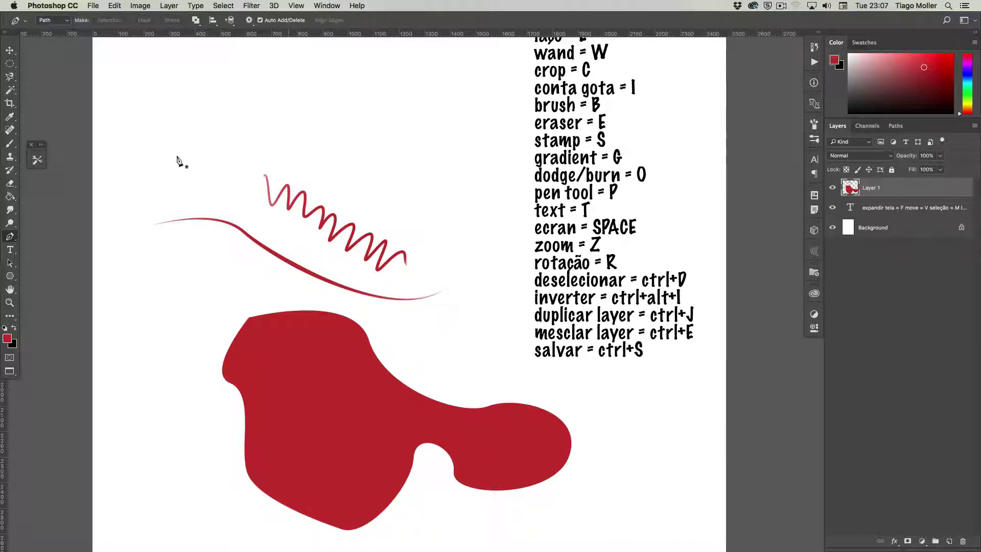
left_click(180, 161)
left_click_drag(263, 114, 275, 129)
left_click_drag(344, 165, 368, 144)
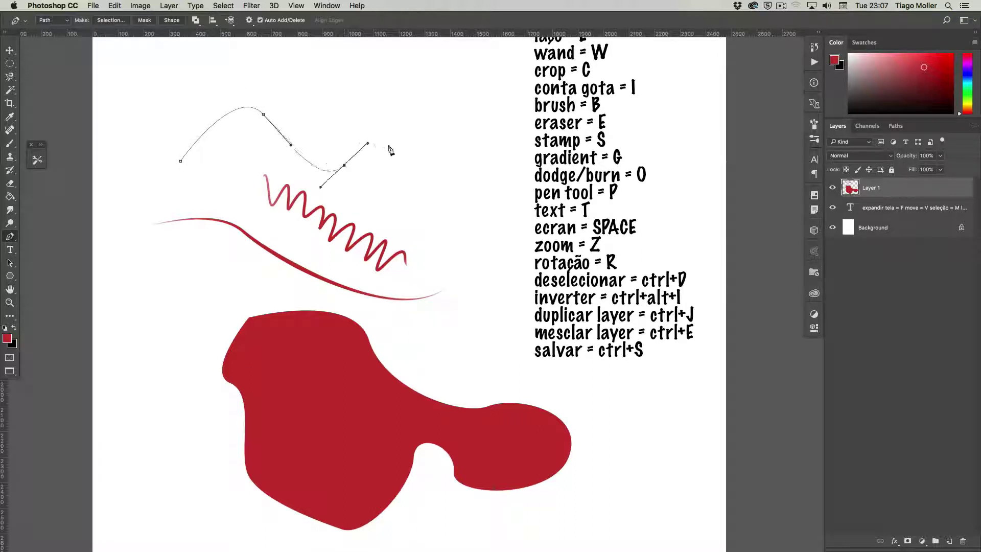
left_click_drag(488, 278, 453, 373)
left_click_drag(332, 295, 251, 295)
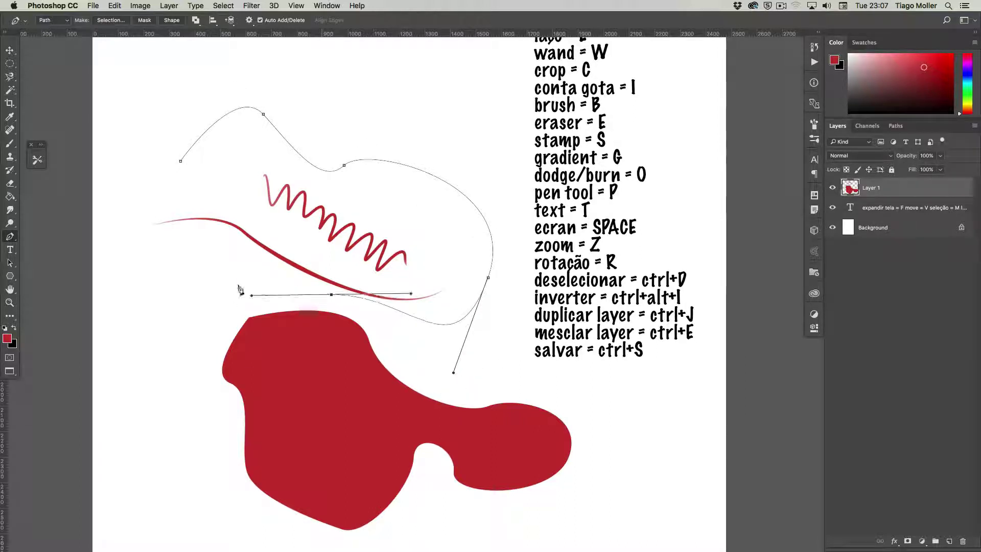
left_click(157, 345)
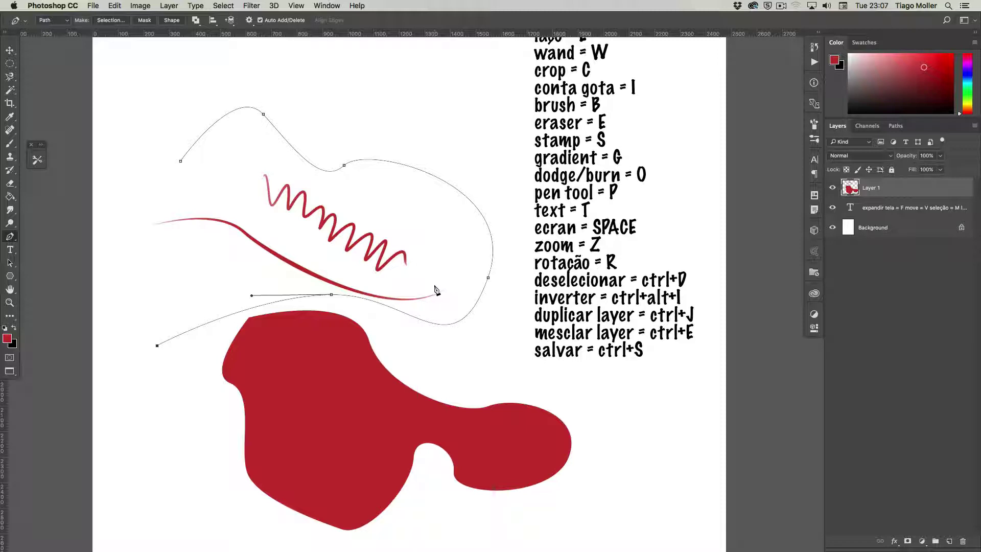
Step: Stroke the looping path with a thin red brush line and remove the path outline
key("b")
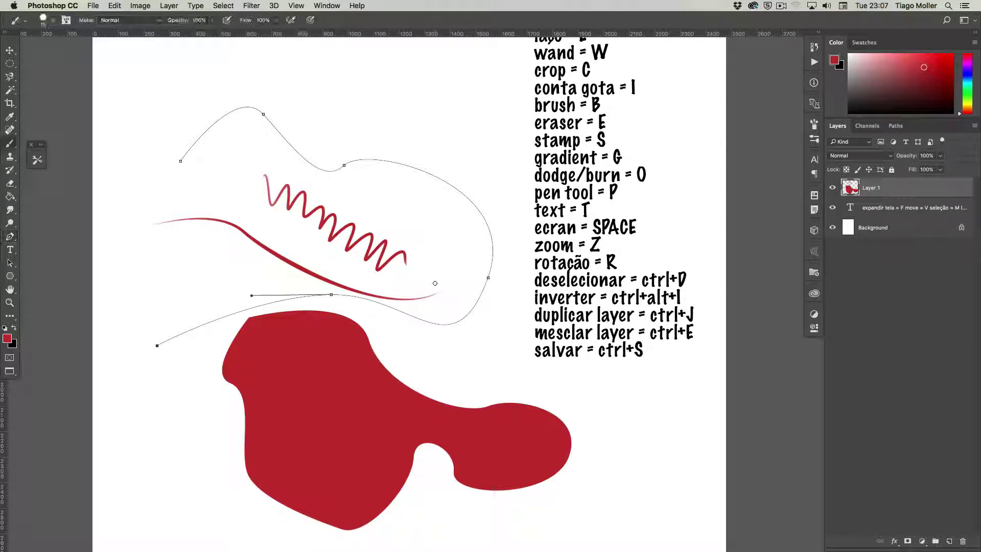
key("Return")
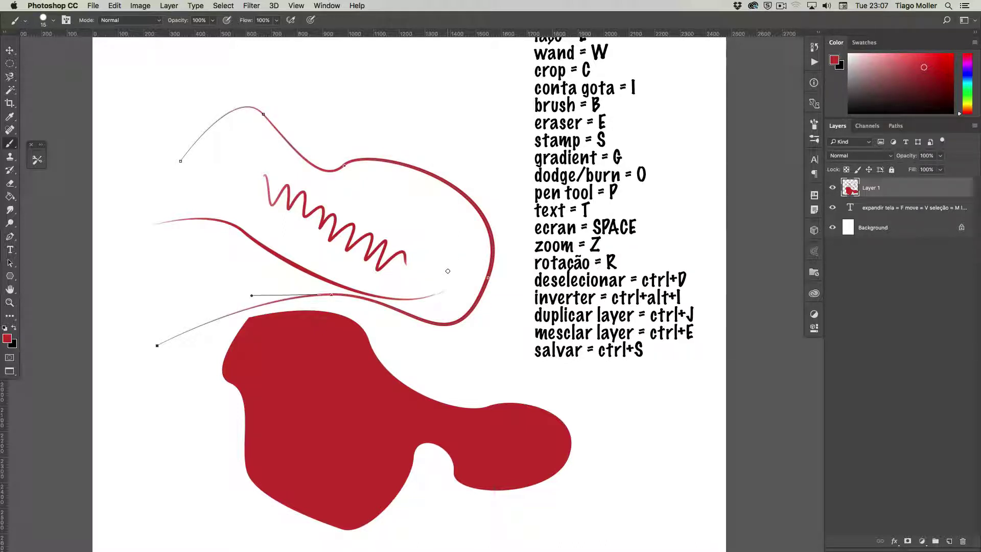
key("p")
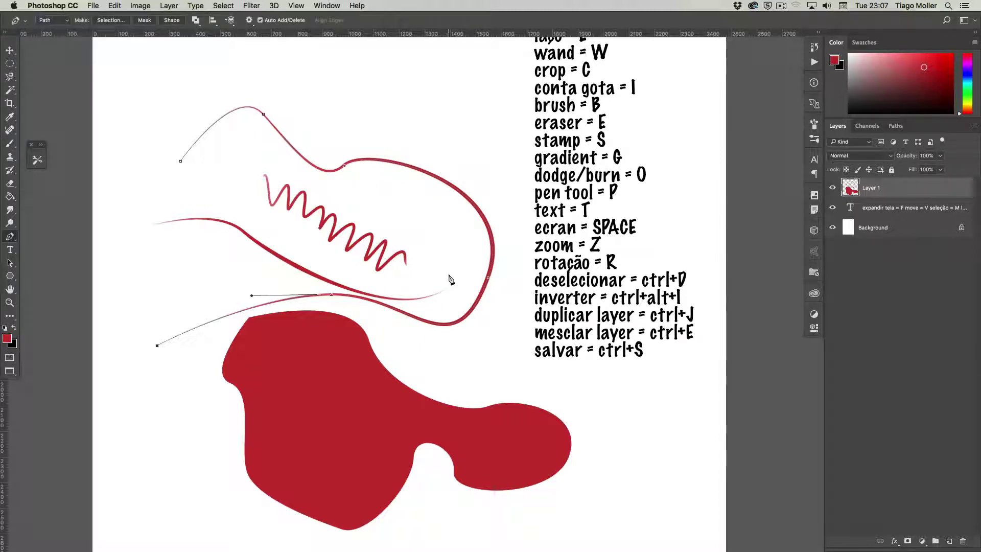
key("Return")
Step: Paint three thin freehand red strokes on the left side of the zigzag
key("b")
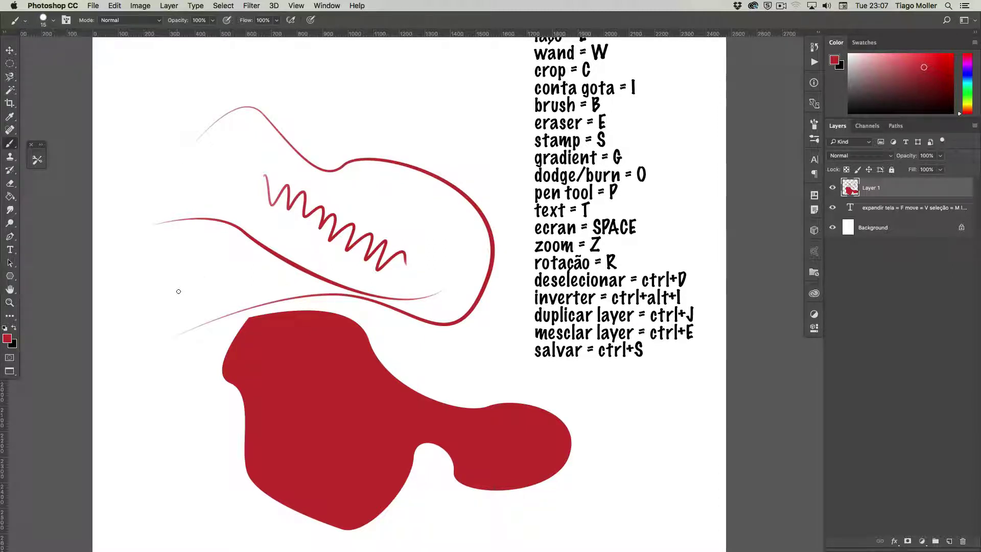
left_click_drag(189, 346, 187, 220)
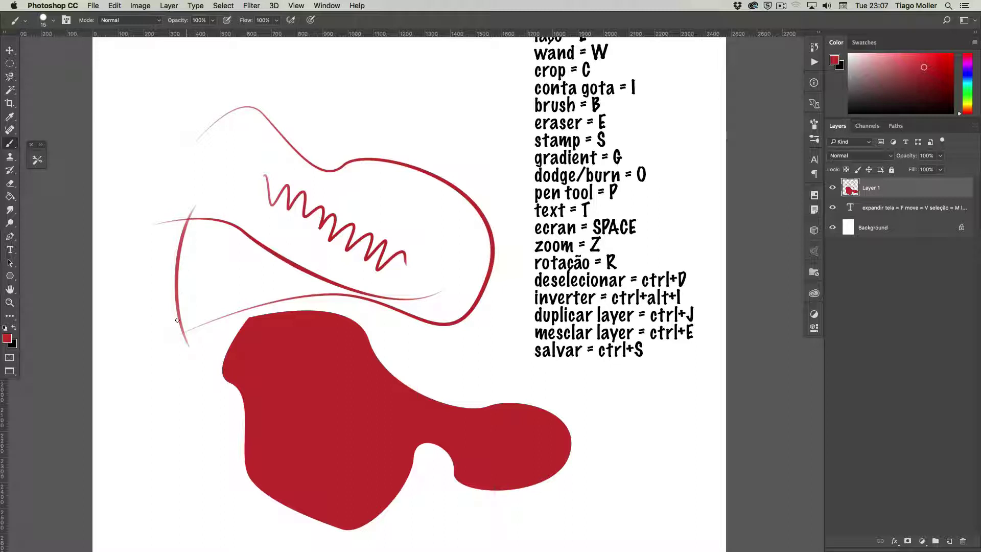
left_click_drag(179, 338, 169, 249)
left_click_drag(194, 326, 204, 239)
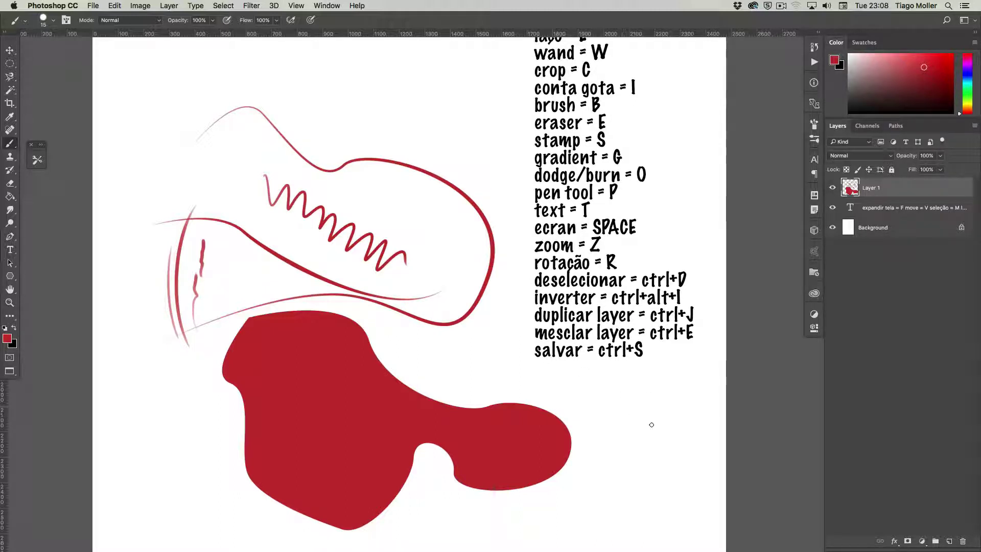
Step: Delete the red drawings layer and discard a trial paragraph text box
key("Delete")
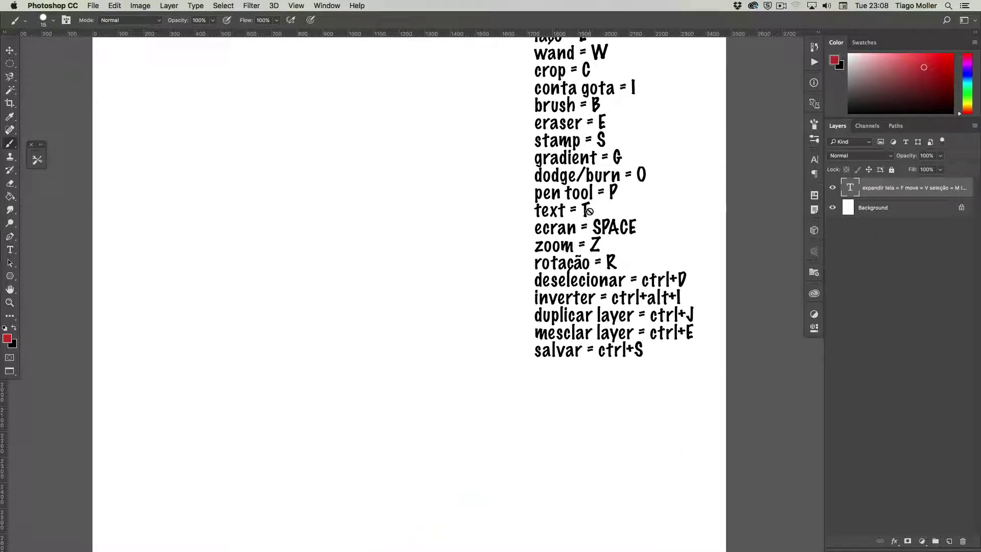
key("t")
left_click_drag(226, 199, 421, 341)
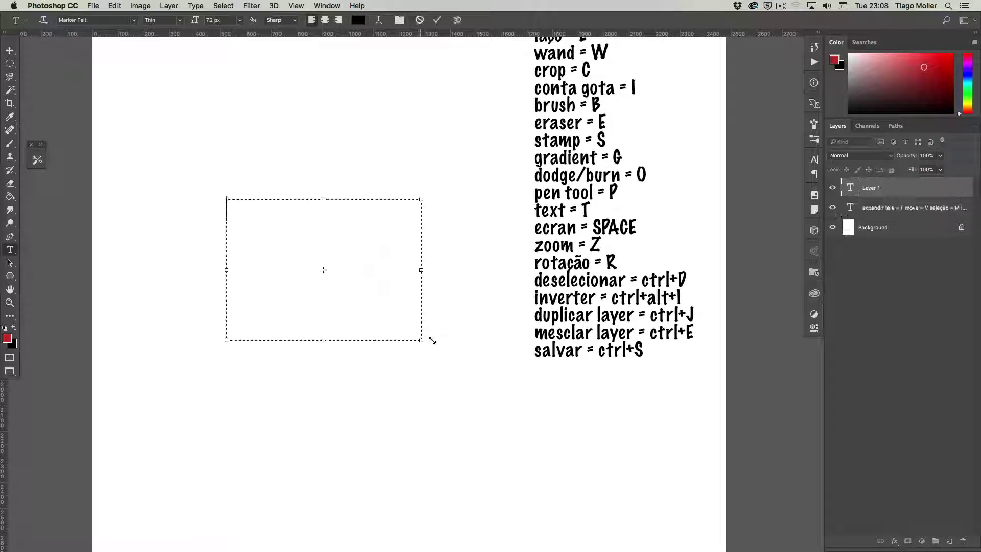
type("asdnaslkfnasnf")
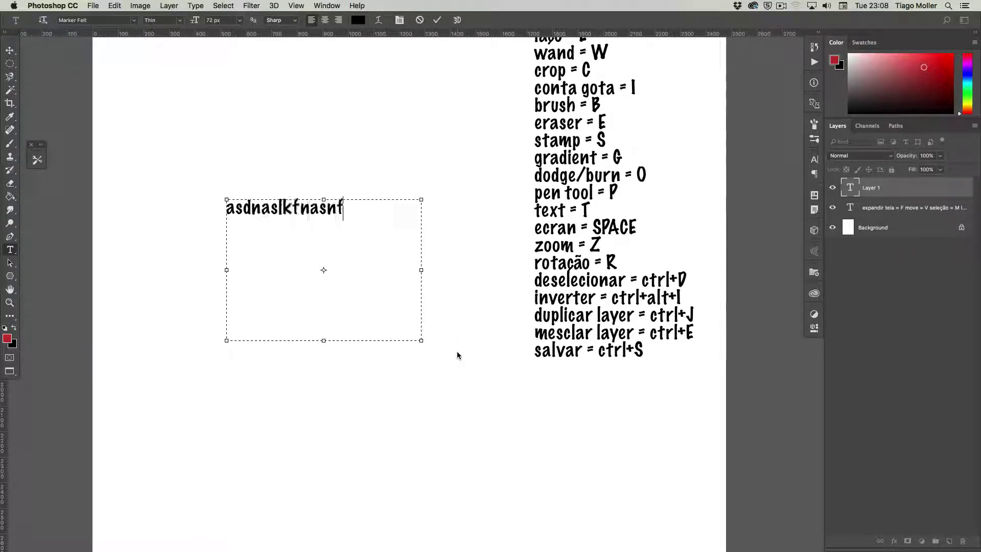
type("lsakd")
key("Escape")
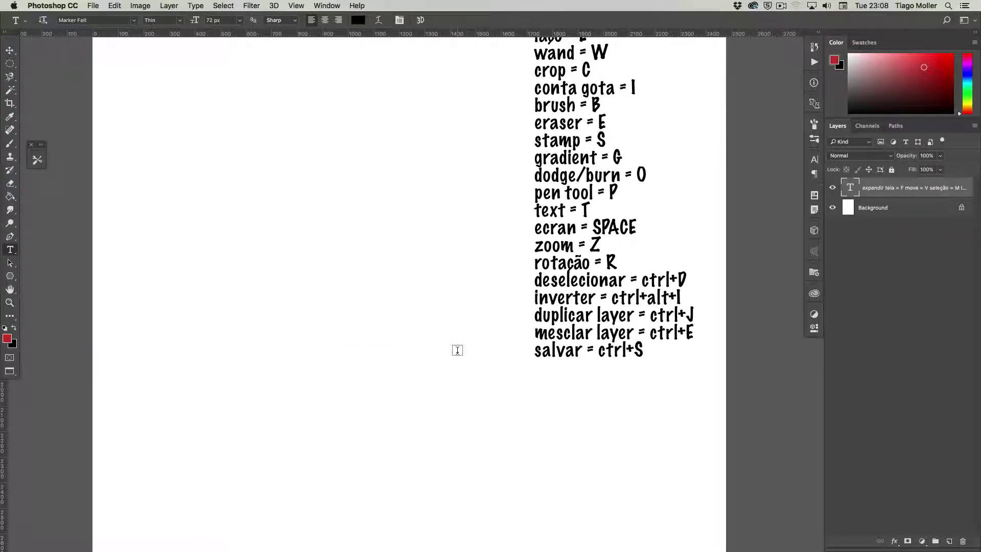
Step: Add the text line 'dkanskfnasfbsa' left of the shortcut list and move it into place
left_click(264, 247)
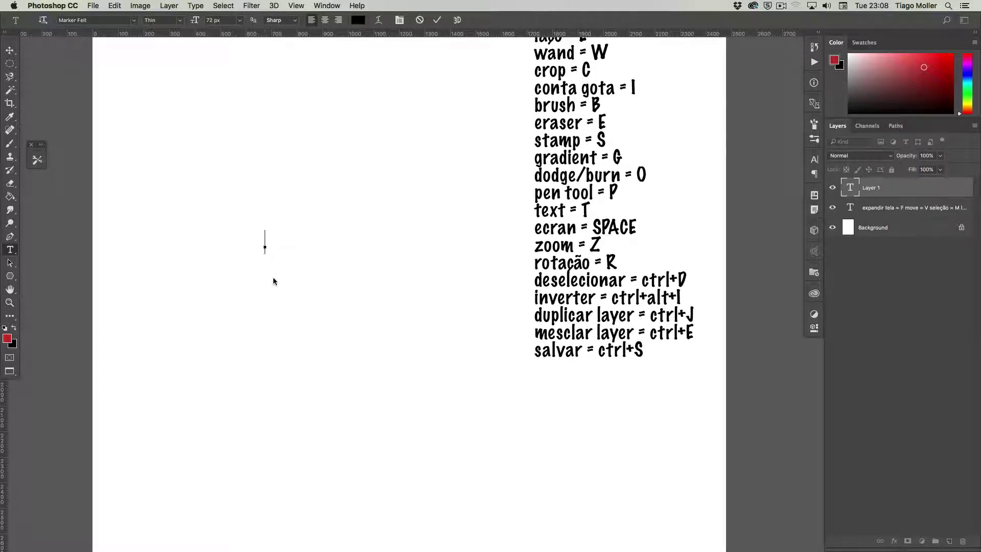
type("dkanskfnasfb sa")
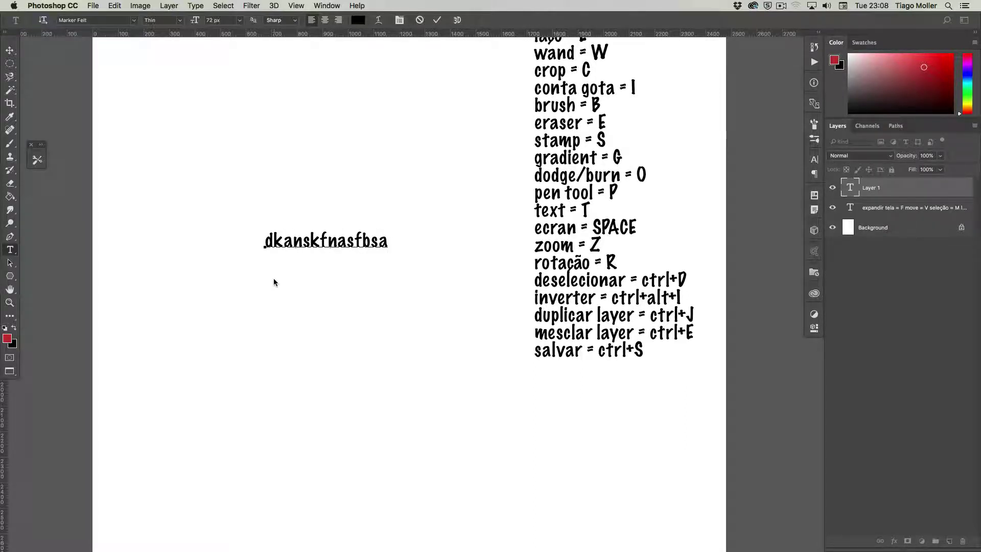
key("super+Return")
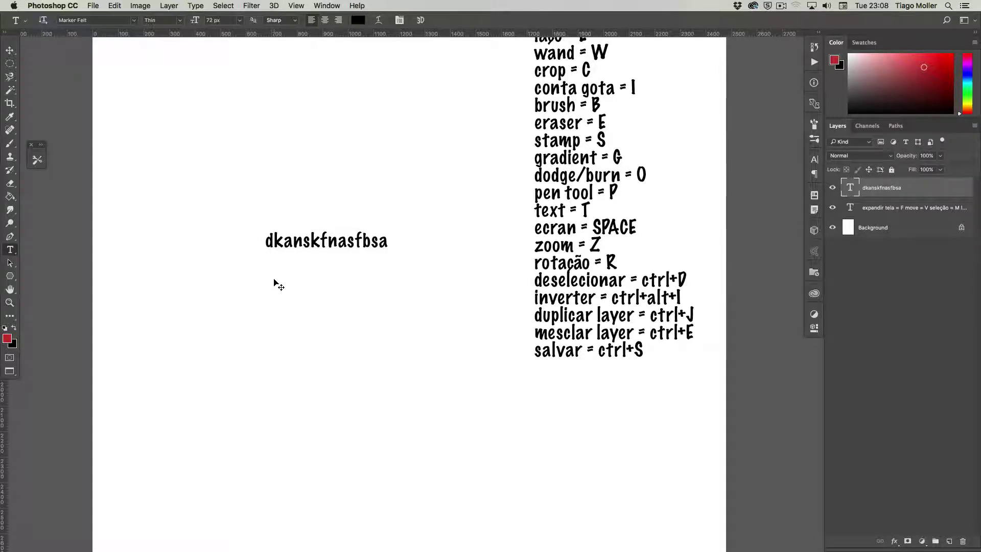
key("v")
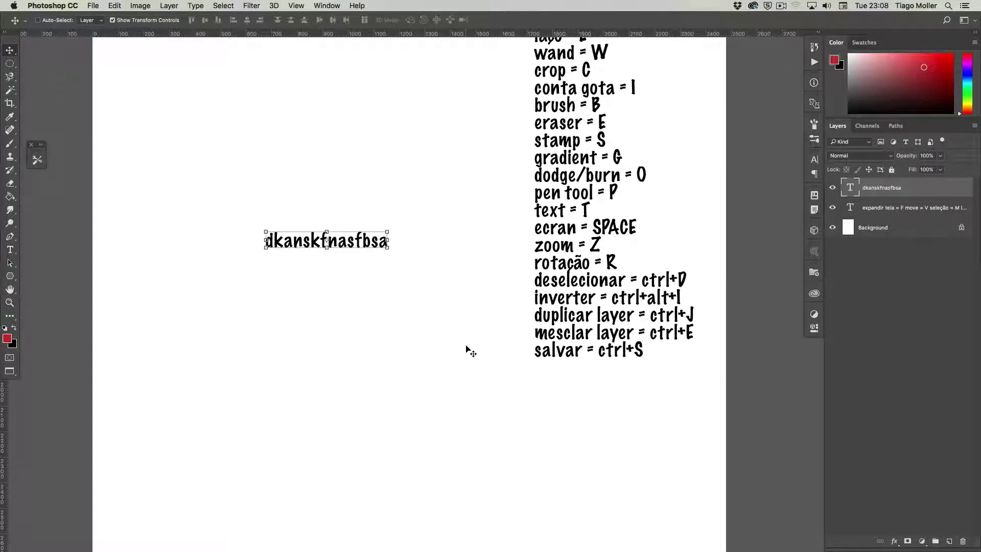
mouse_move(416, 311)
left_mouse_down()
mouse_move(374, 260)
mouse_move(429, 261)
left_mouse_up()
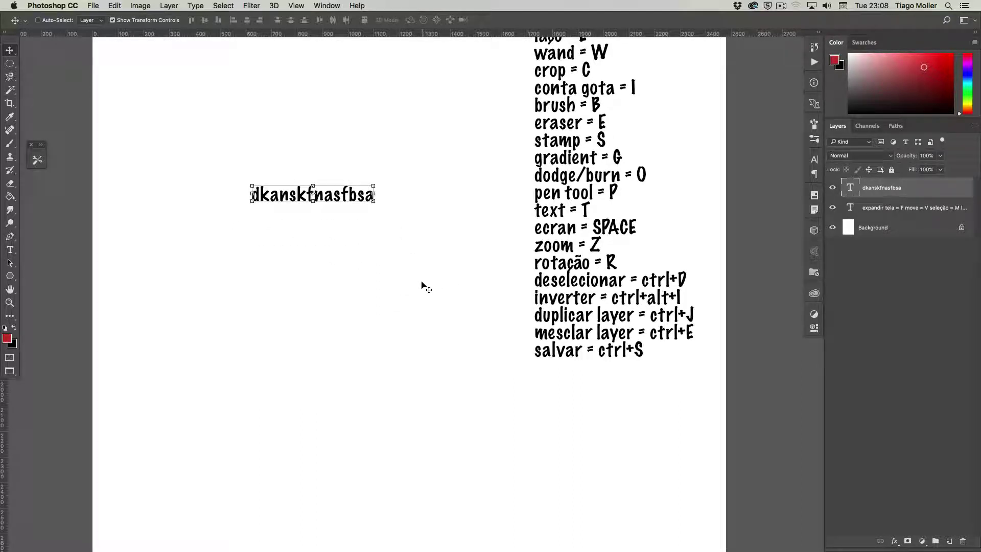
left_click_drag(342, 290, 329, 322)
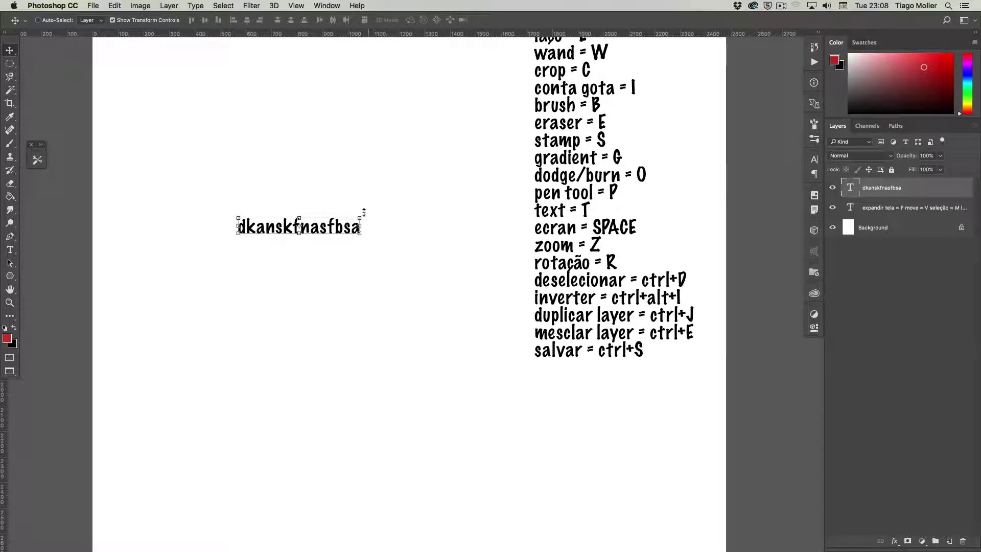
Step: Try scaling the text line to about double size, then cancel to keep its original size
left_click_drag(364, 212, 457, 140)
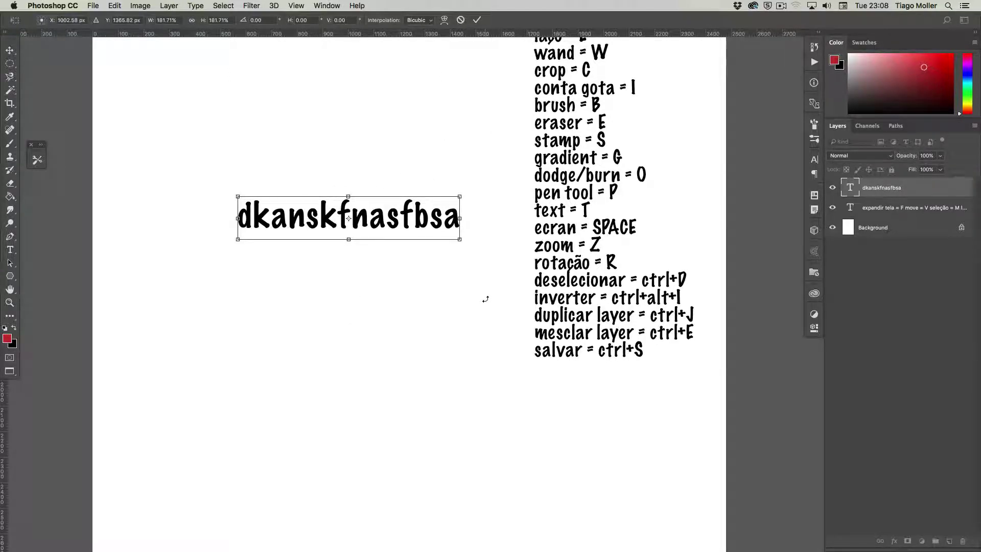
mouse_move(462, 243)
left_mouse_down()
mouse_move(476, 255)
mouse_move(488, 246)
left_mouse_up()
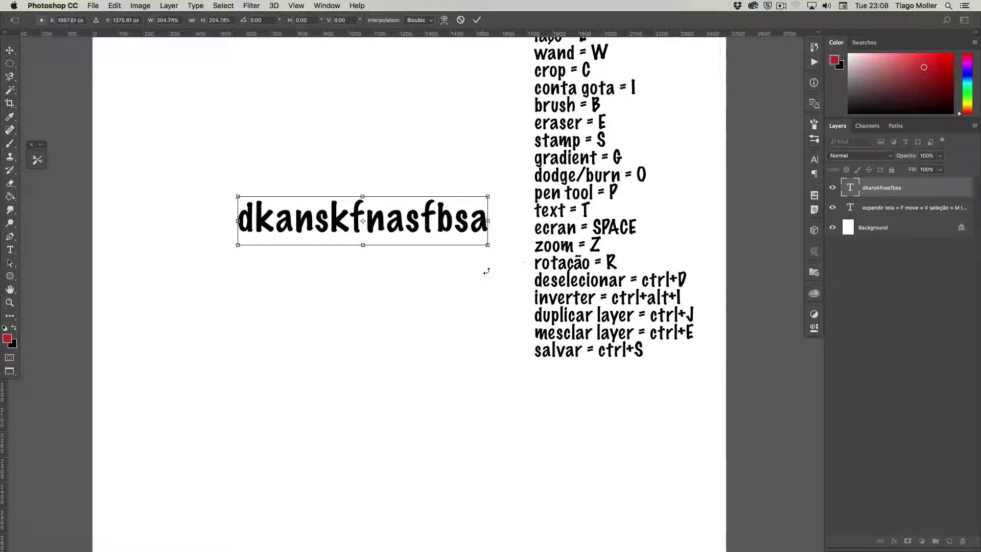
key("Escape")
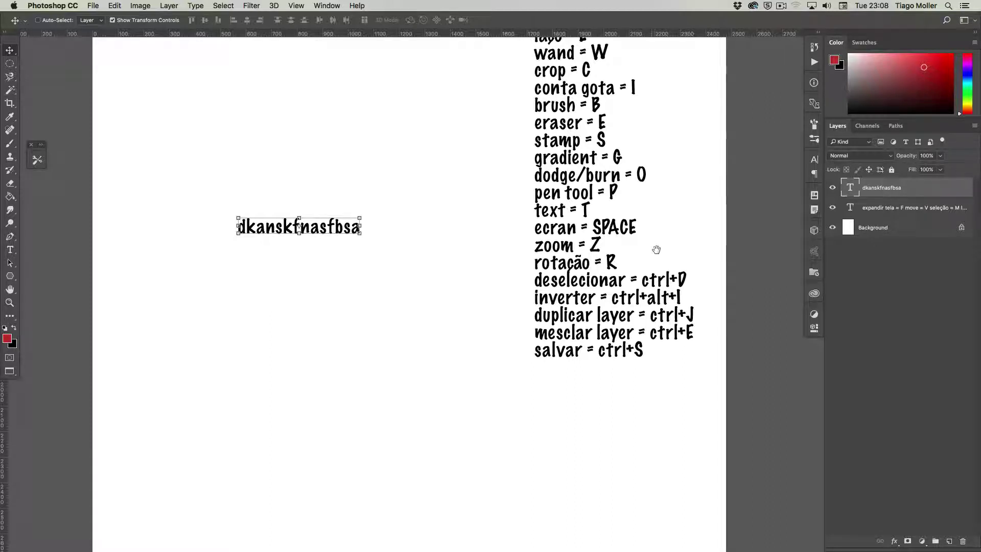
mouse_move(649, 250)
left_mouse_down()
mouse_move(584, 270)
mouse_move(592, 235)
mouse_move(636, 235)
left_mouse_up()
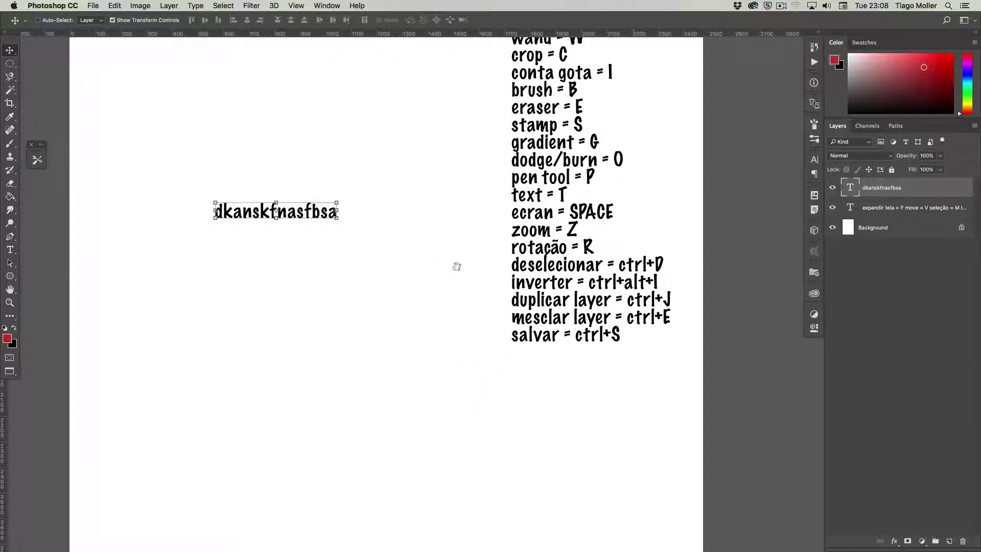
left_click_drag(499, 312, 524, 333)
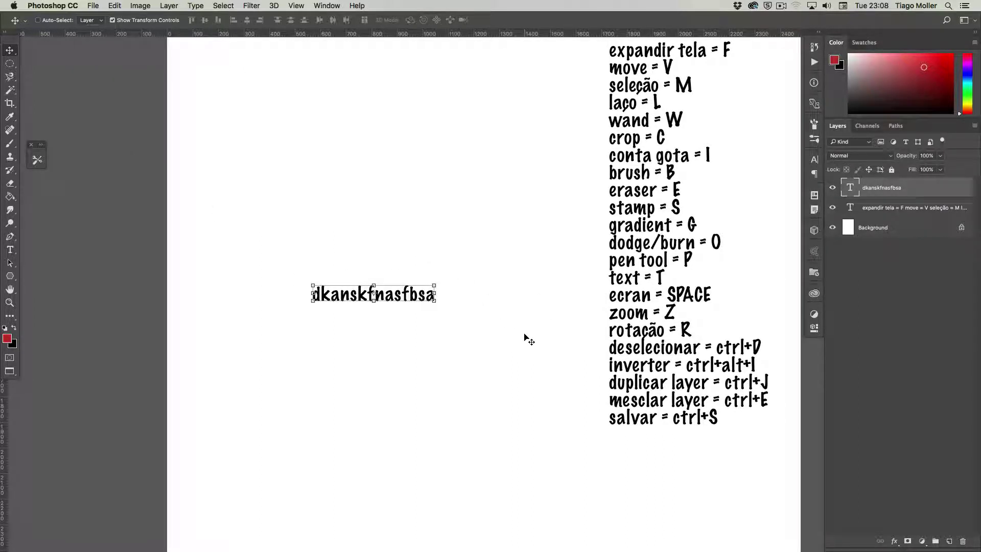
scroll(525, 334, "right", 5)
scroll(525, 335, "down", 2)
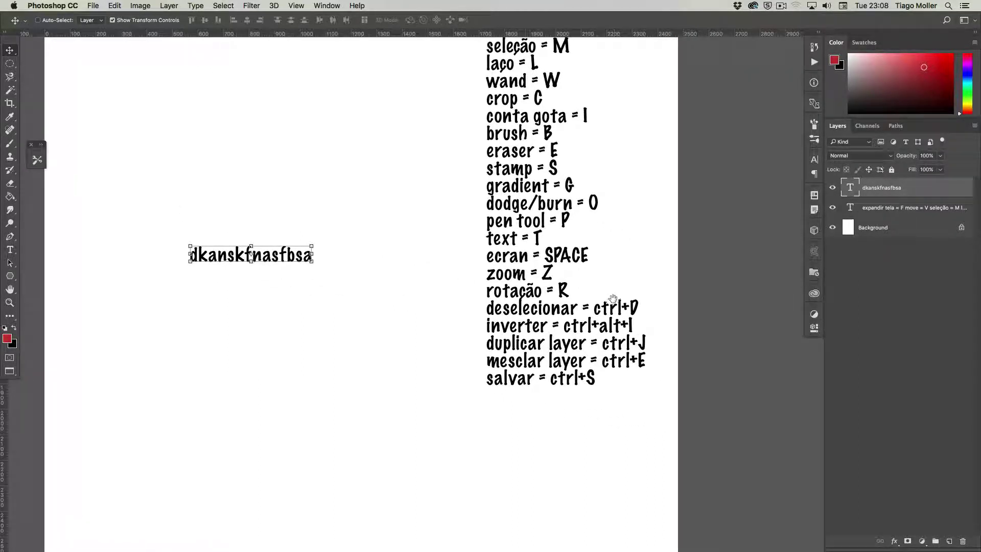
key("z")
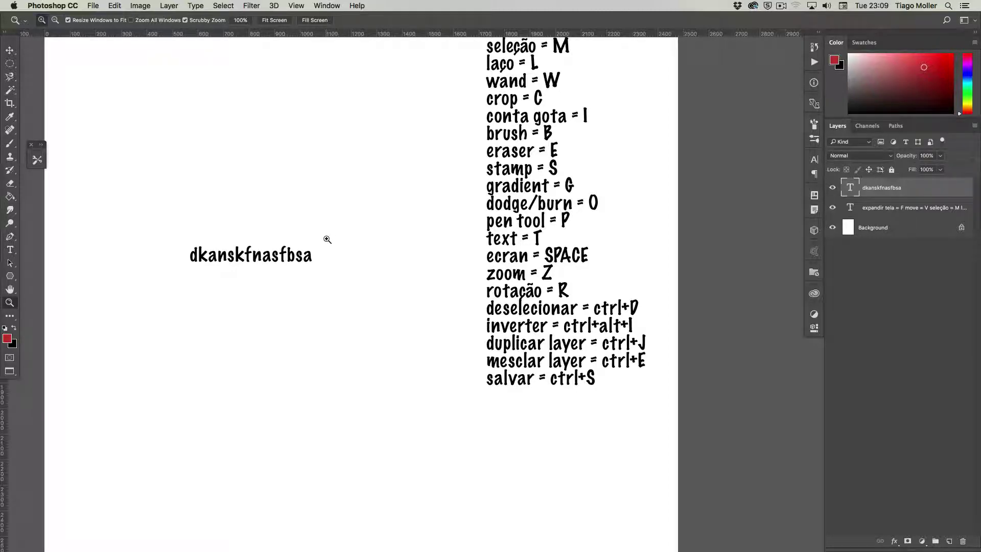
left_click_drag(327, 239, 328, 256)
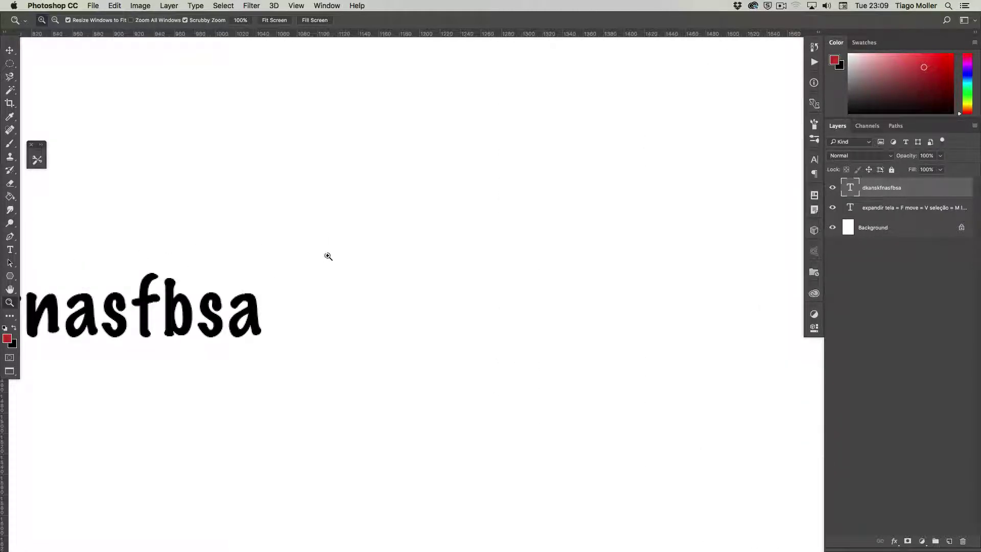
key("alt")
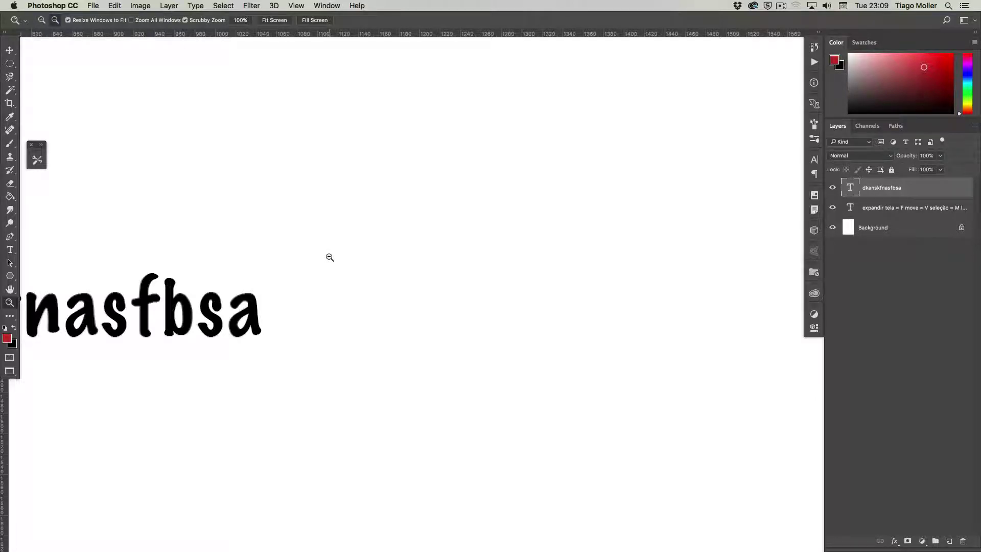
left_click_drag(330, 257, 333, 259)
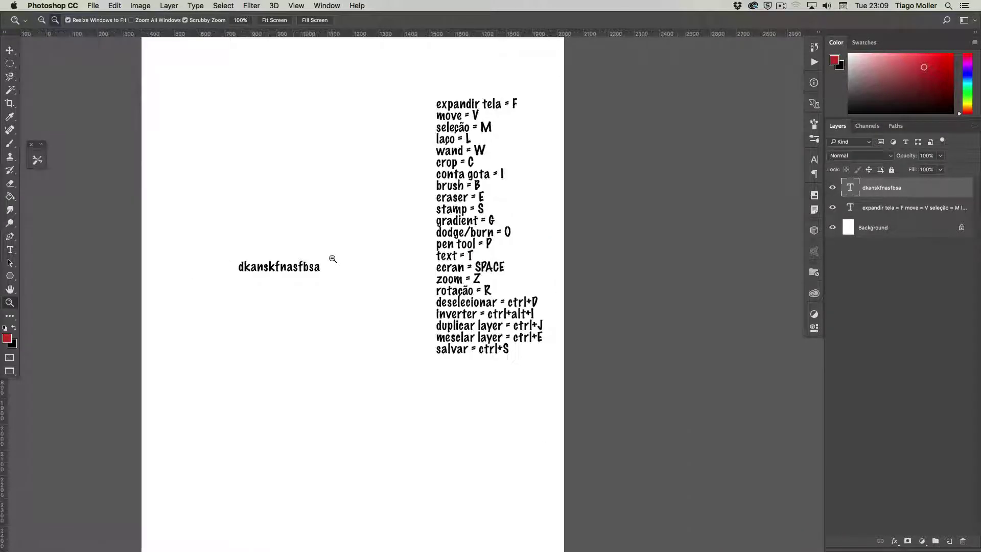
left_click(335, 259, "alt")
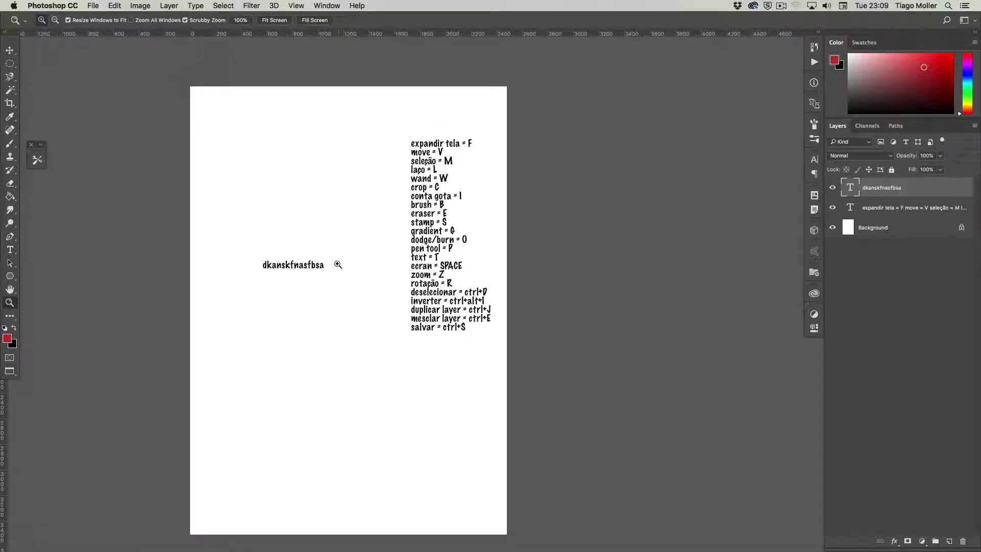
mouse_move(338, 264)
left_mouse_down()
mouse_move(366, 184)
mouse_move(367, 210)
left_mouse_up()
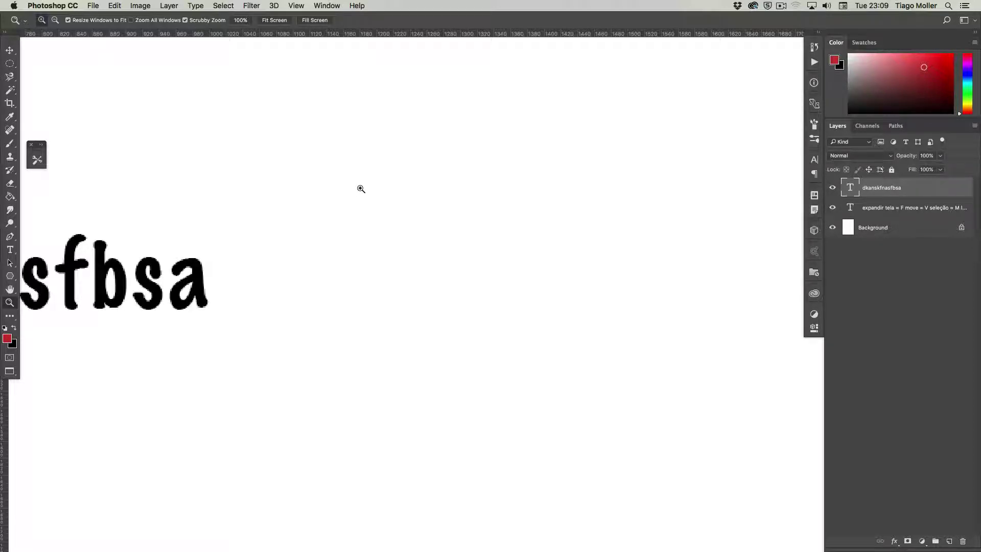
mouse_move(361, 183)
left_mouse_down()
mouse_move(354, 310)
mouse_move(312, 426)
left_mouse_up()
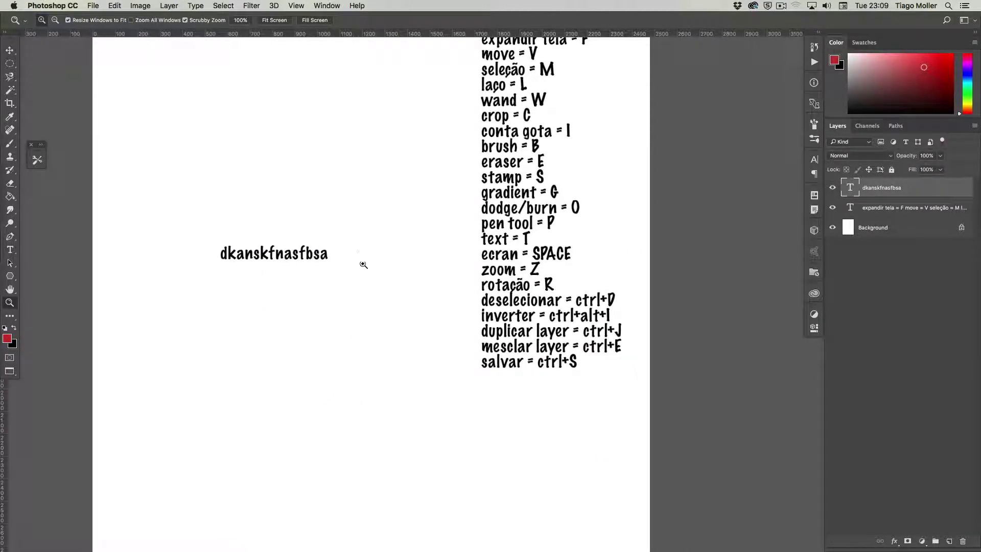
mouse_move(360, 260)
left_mouse_down()
mouse_move(347, 296)
mouse_move(314, 268)
left_mouse_up()
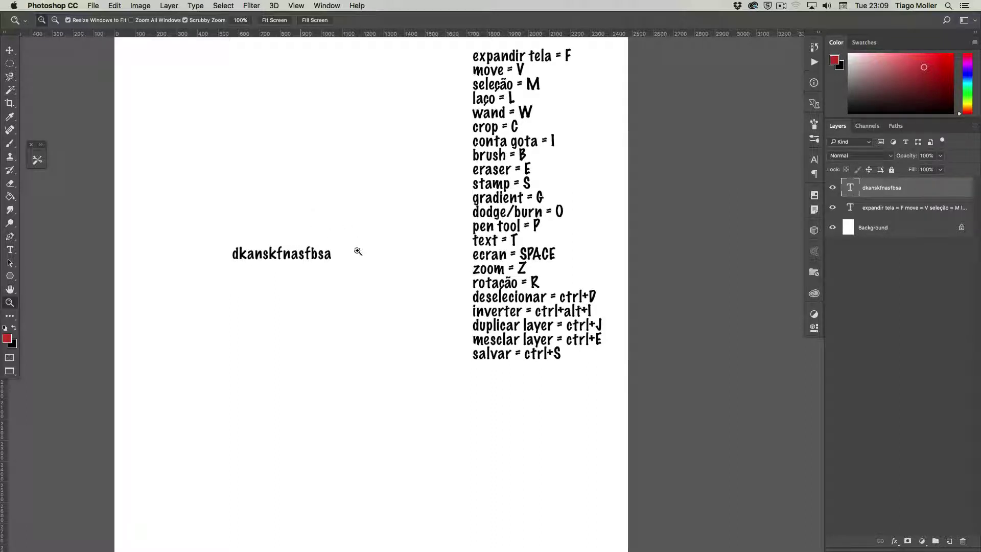
left_click_drag(289, 254, 344, 255)
scroll(604, 343, "right", 2)
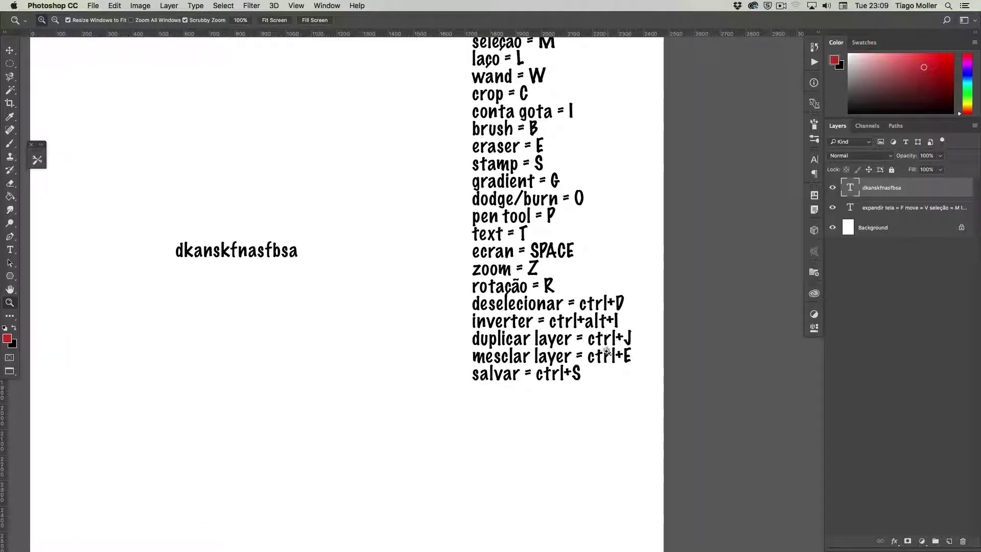
scroll(605, 345, "left", 1)
scroll(604, 345, "up", 1)
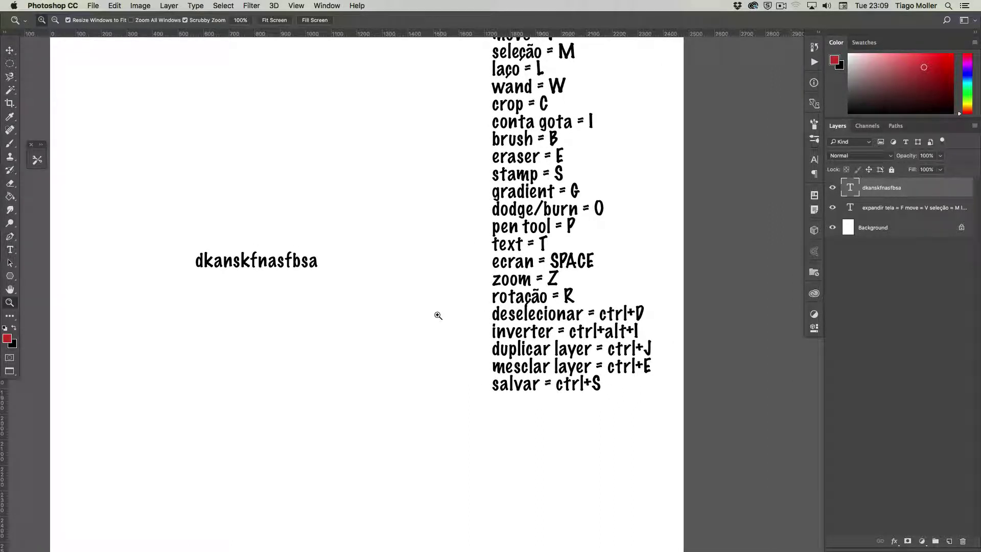
Step: Rotate the canvas view to 60° and add an empty Layer 1 above the text layers
key("r")
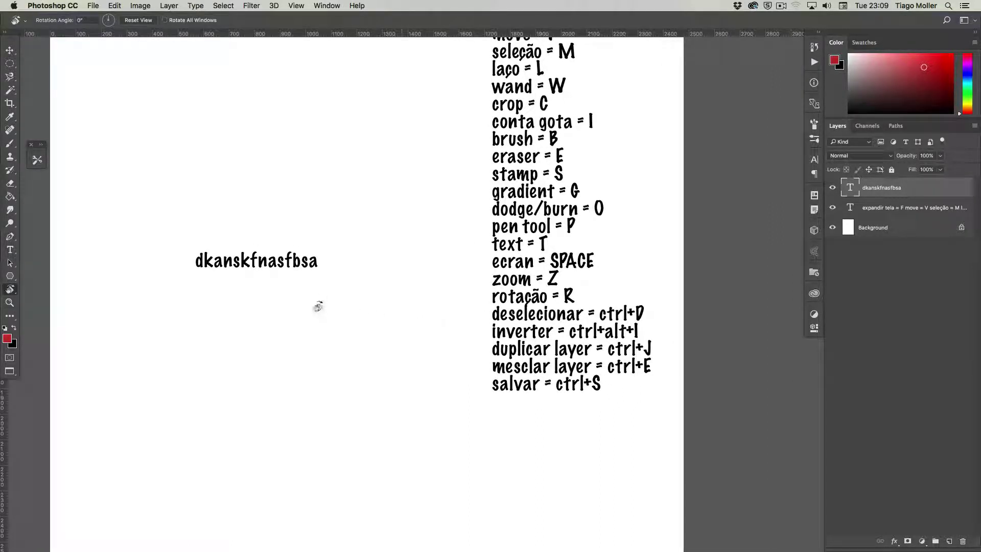
mouse_move(317, 305)
left_mouse_down()
mouse_move(319, 341)
mouse_move(390, 401)
mouse_move(532, 412)
mouse_move(633, 304)
mouse_move(534, 190)
mouse_move(390, 276)
mouse_move(435, 366)
mouse_move(501, 388)
mouse_move(404, 318)
mouse_move(388, 250)
left_mouse_up()
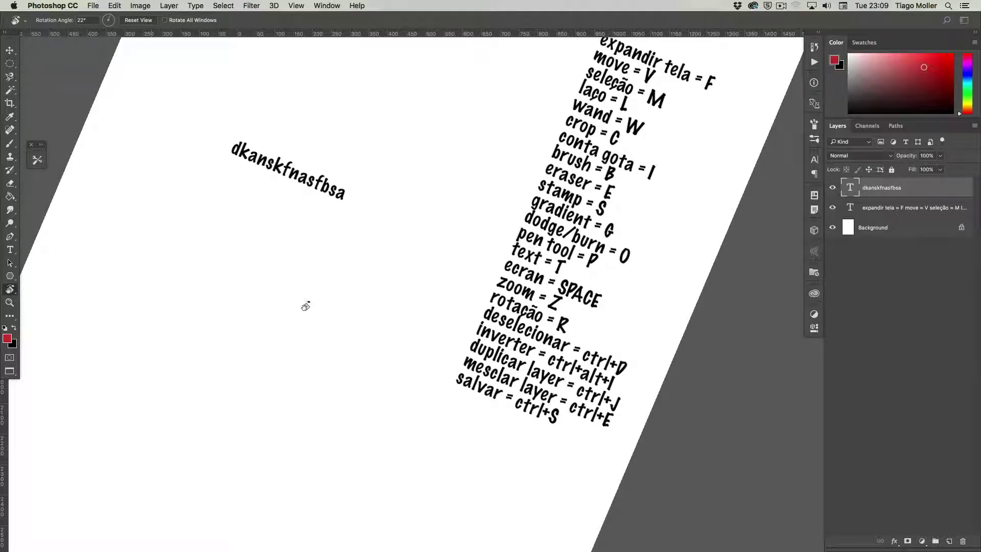
left_click_drag(307, 309, 812, 488)
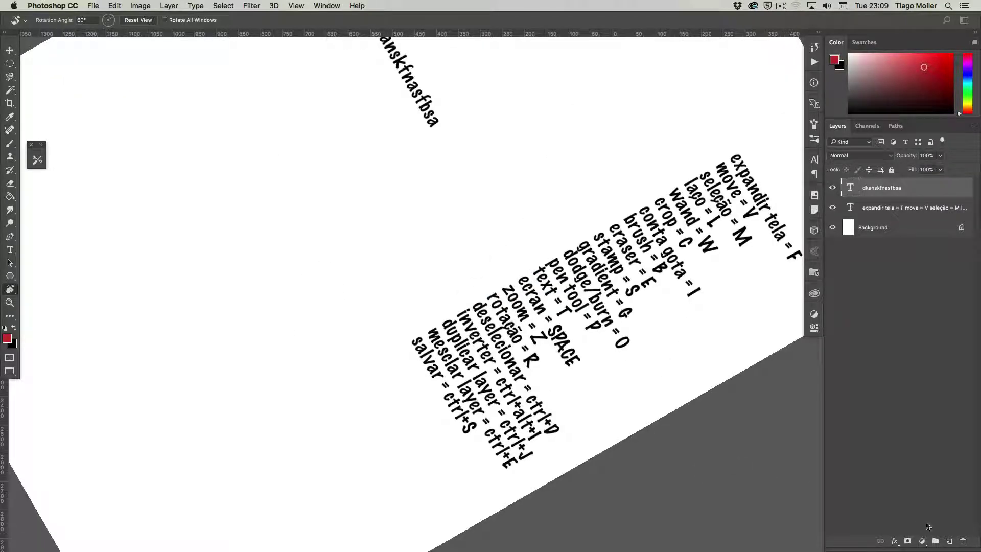
left_click(949, 541)
key("b")
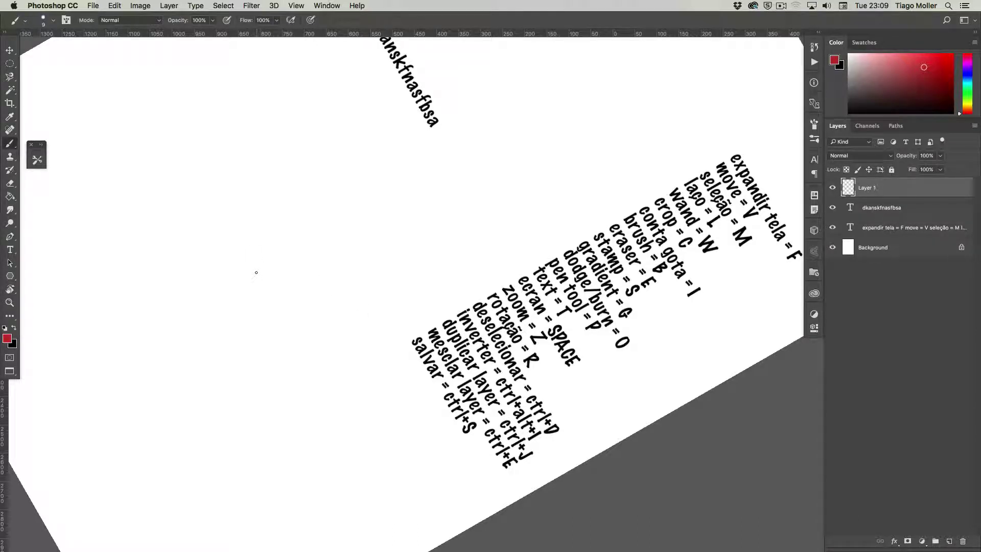
Step: Paint two thin red curved strokes on Layer 1, then rotate the view to a new angle
left_click_drag(266, 302, 278, 167)
left_click_drag(272, 301, 290, 172)
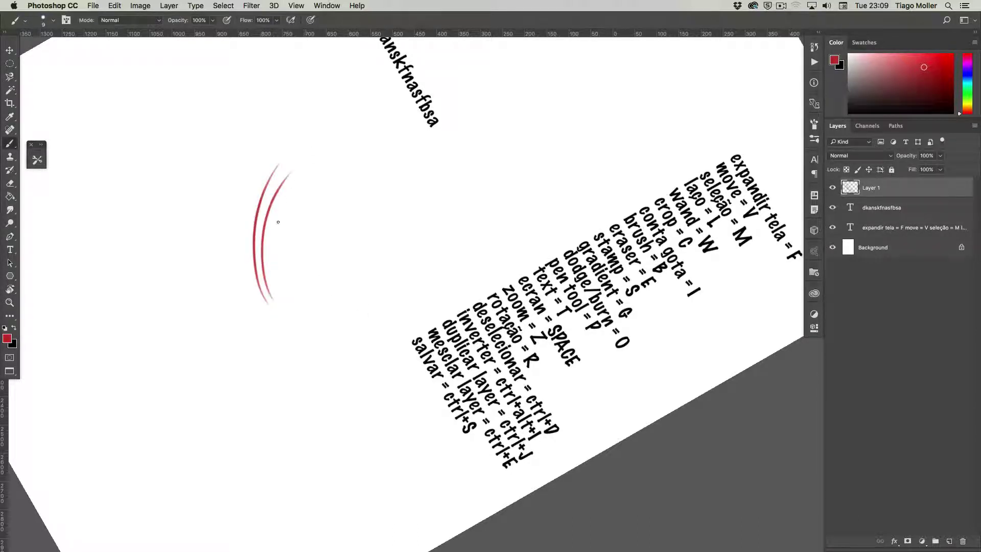
key("r")
left_click_drag(271, 241, 425, 386)
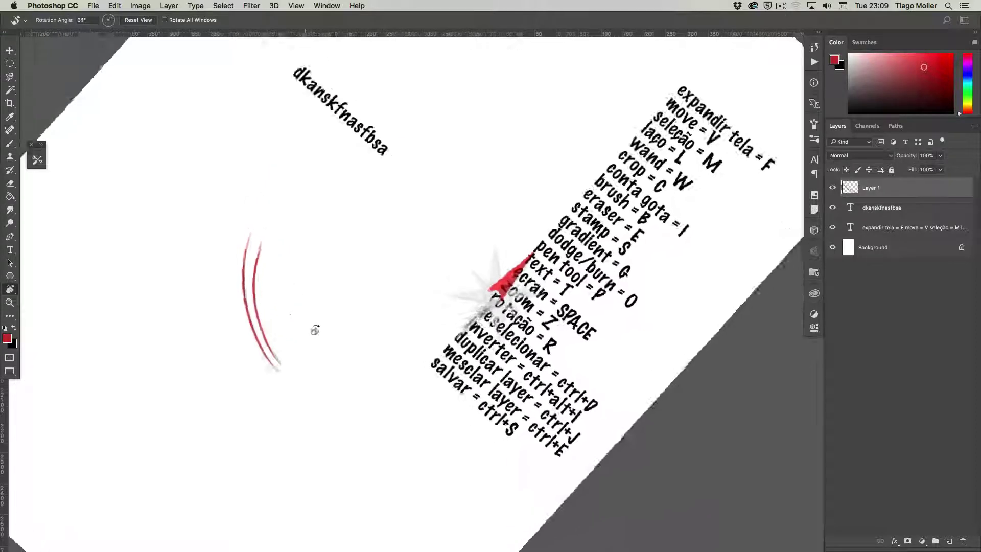
left_click_drag(427, 339, 388, 361)
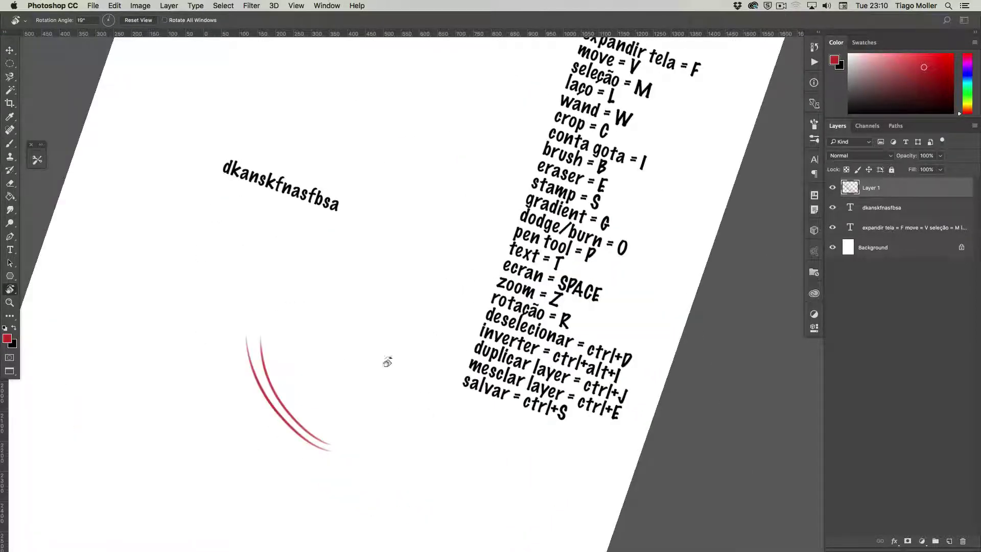
Step: Paint a cluster of red arcs on the left and crosshatch them with crossing arcs
key("b")
left_click_drag(251, 423, 378, 313)
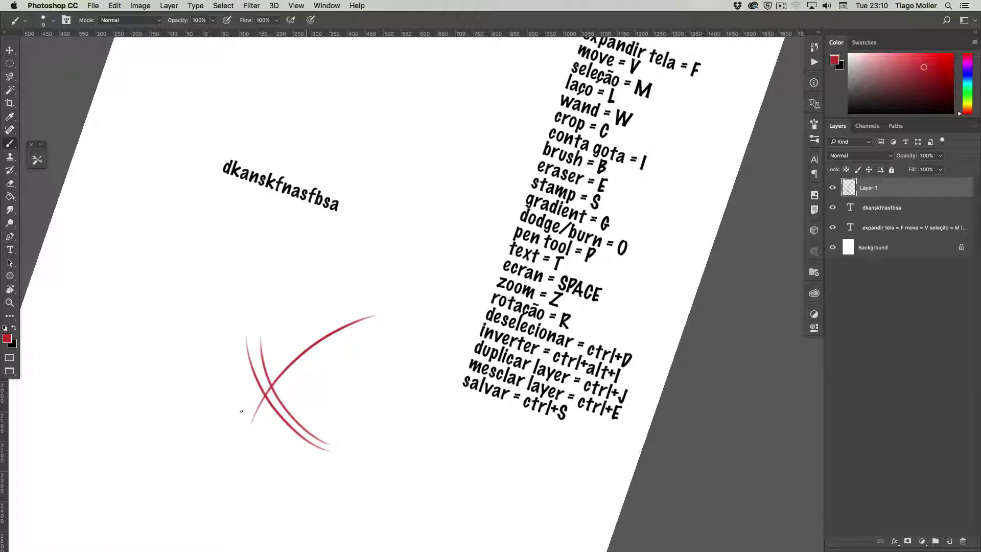
left_click_drag(241, 411, 341, 285)
left_click_drag(233, 373, 316, 235)
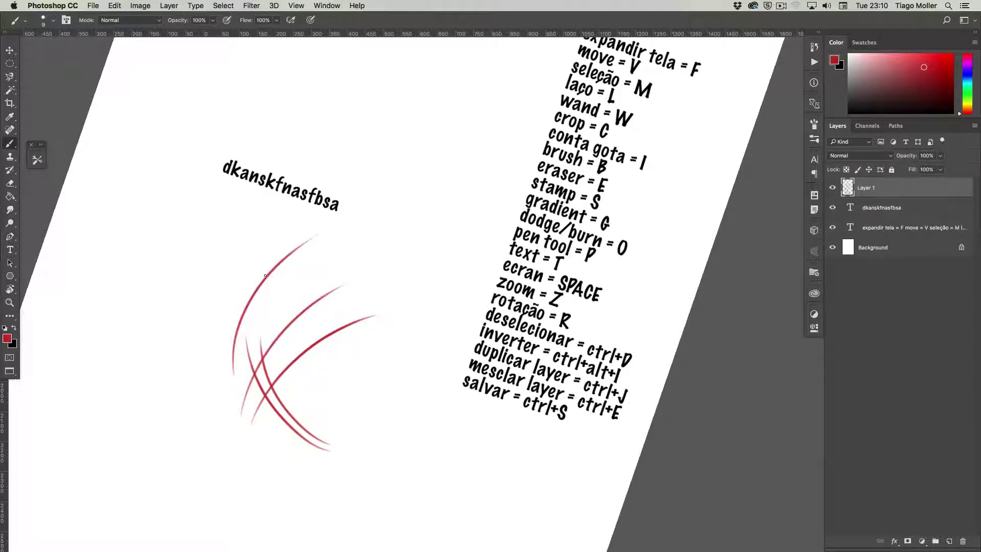
left_click_drag(219, 347, 240, 204)
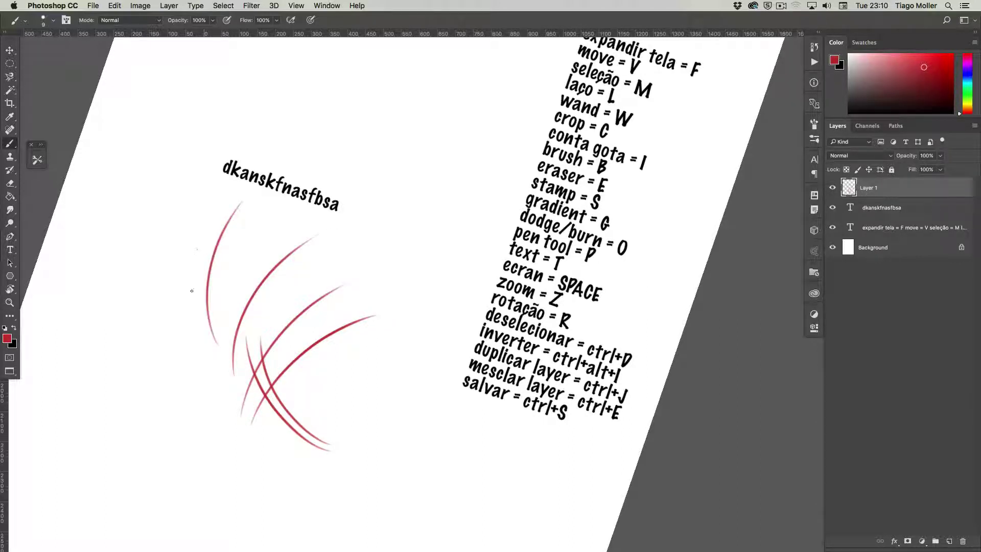
left_click_drag(215, 340, 218, 206)
left_click_drag(197, 334, 210, 185)
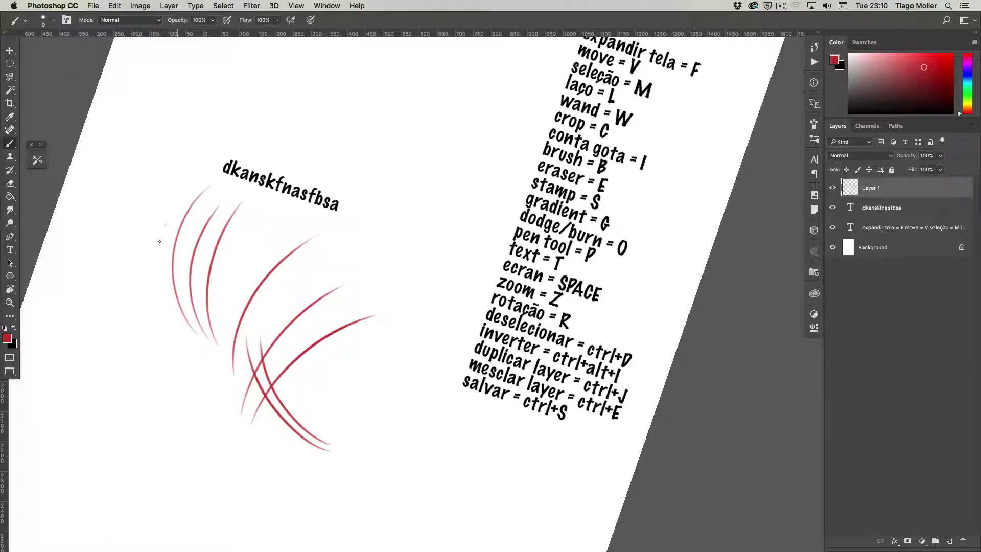
left_click_drag(187, 330, 212, 156)
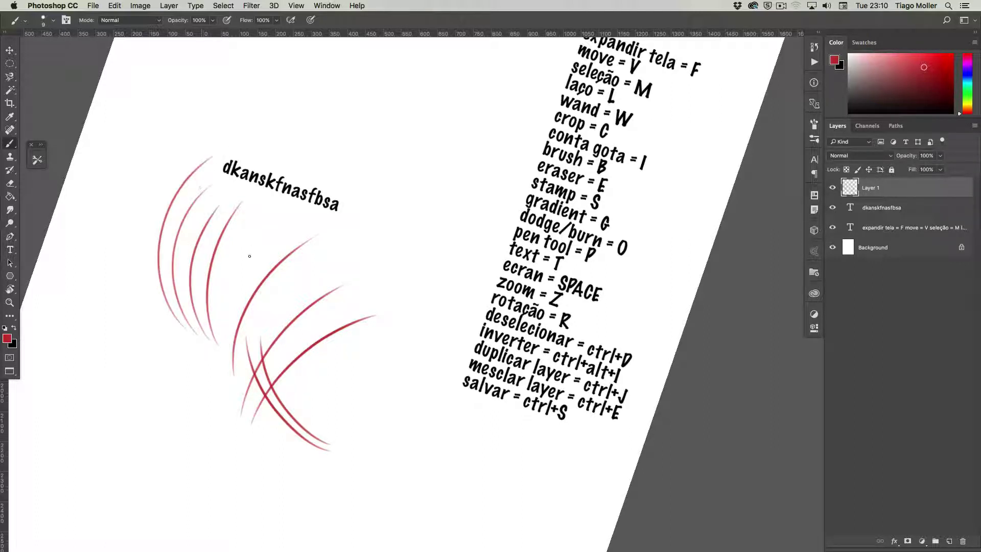
left_click_drag(250, 267, 111, 241)
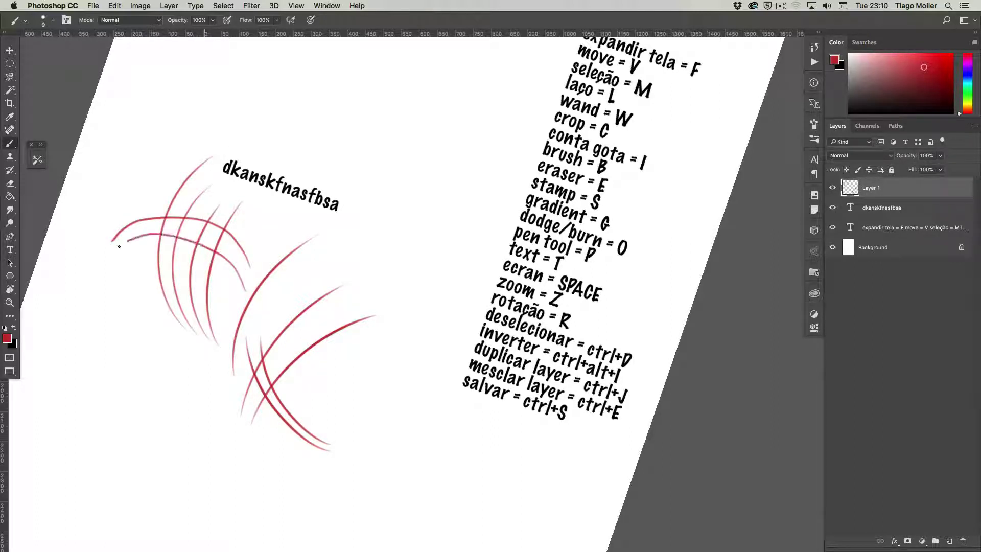
left_click_drag(227, 259, 109, 252)
left_click_drag(233, 306, 118, 275)
Step: Rotate the view steeper and paint a group of red arcs above the dkanskfnasfbsa text
key("r")
left_click_drag(252, 324, 258, 395)
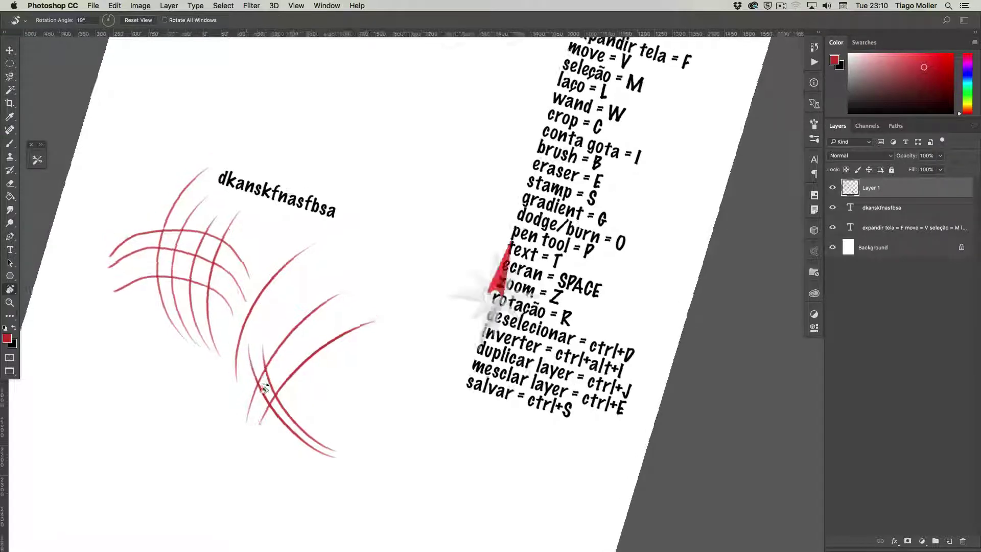
key("b")
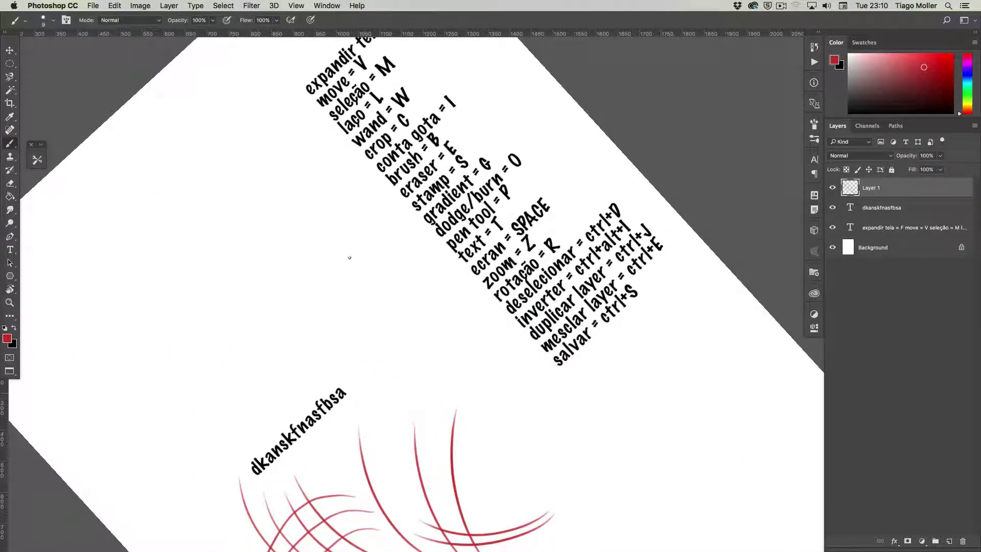
left_click_drag(261, 407, 336, 246)
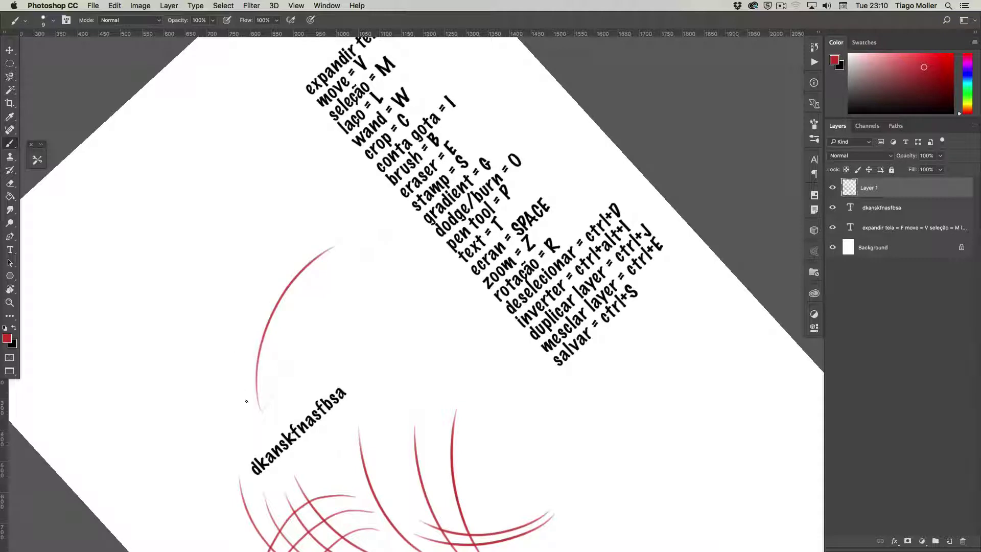
mouse_move(242, 404)
left_mouse_down()
mouse_move(327, 239)
mouse_move(229, 319)
left_mouse_up()
left_click_drag(253, 278, 310, 231)
left_click_drag(207, 407, 319, 217)
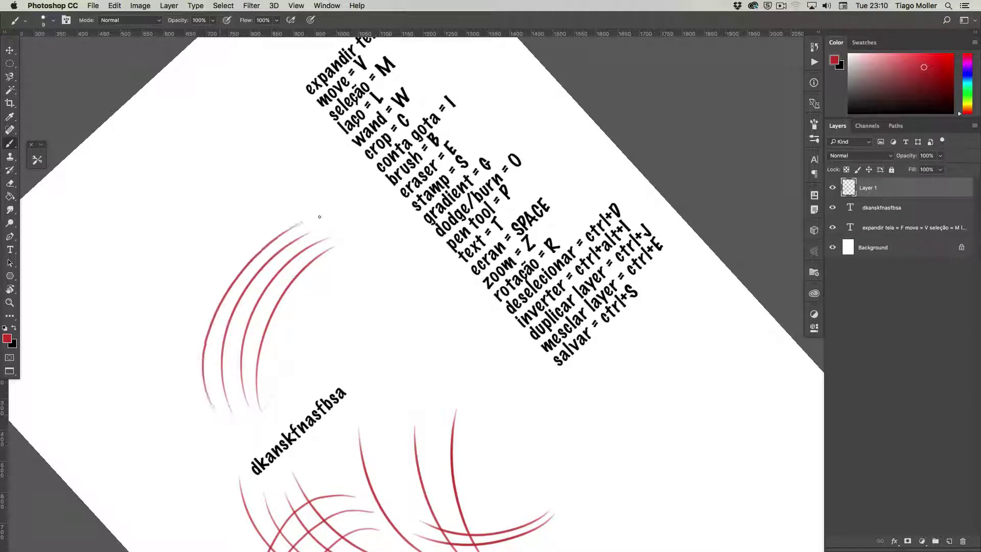
Step: Spin the view briefly upside down, then reset the canvas rotation to 0°
key("r")
key("Escape")
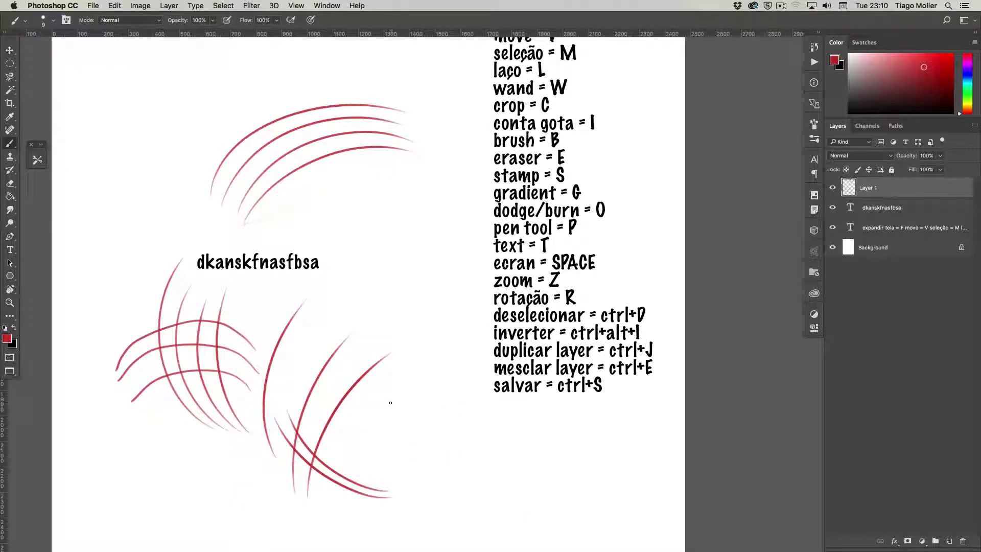
left_click_drag(339, 381, 514, 228)
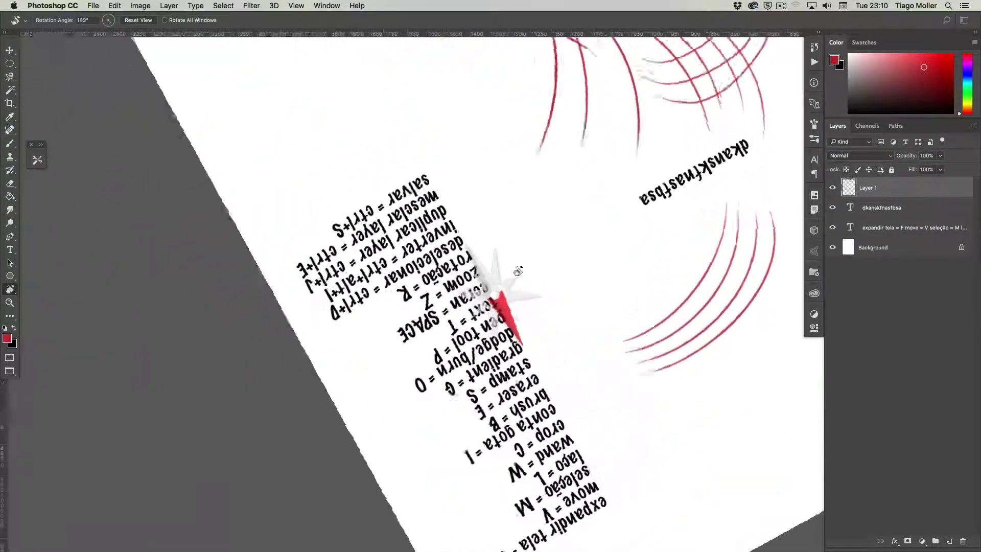
left_click_drag(514, 229, 496, 334)
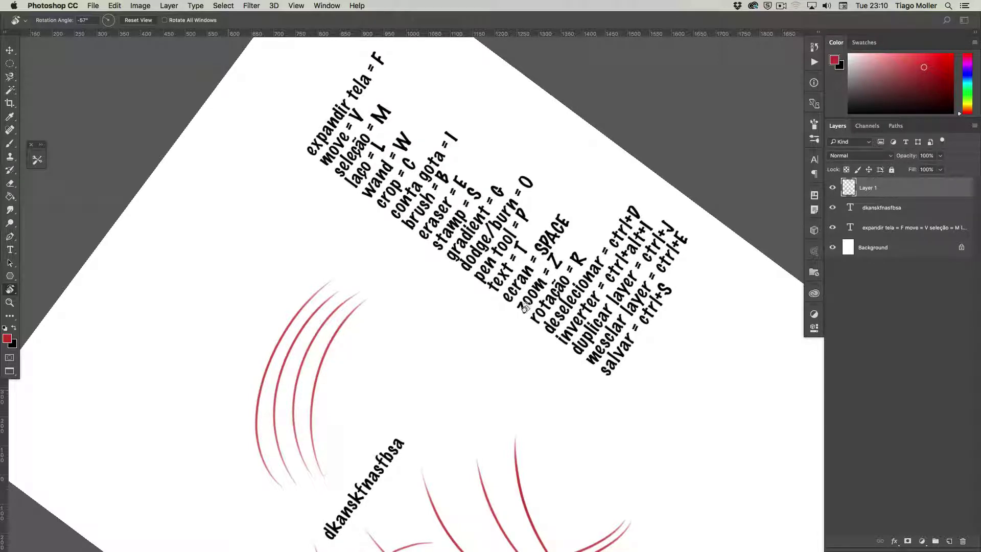
key("Escape")
Step: Delete Layer 1 and the dkanskfnasfbsa text layer, then zoom in on the shortcut list
key("z")
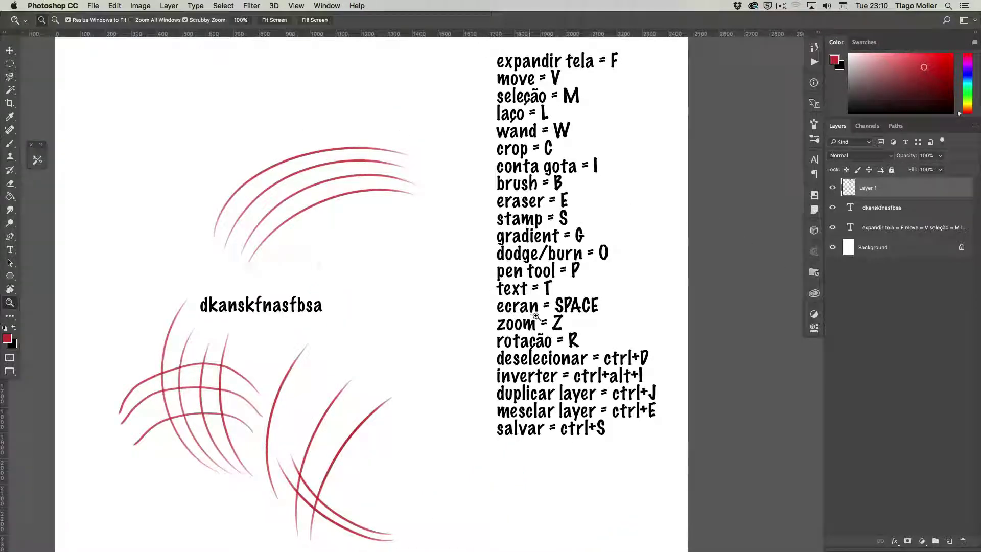
left_click(532, 327, "alt")
mouse_move(532, 327)
left_mouse_down()
mouse_move(518, 306)
mouse_move(524, 319)
left_mouse_up()
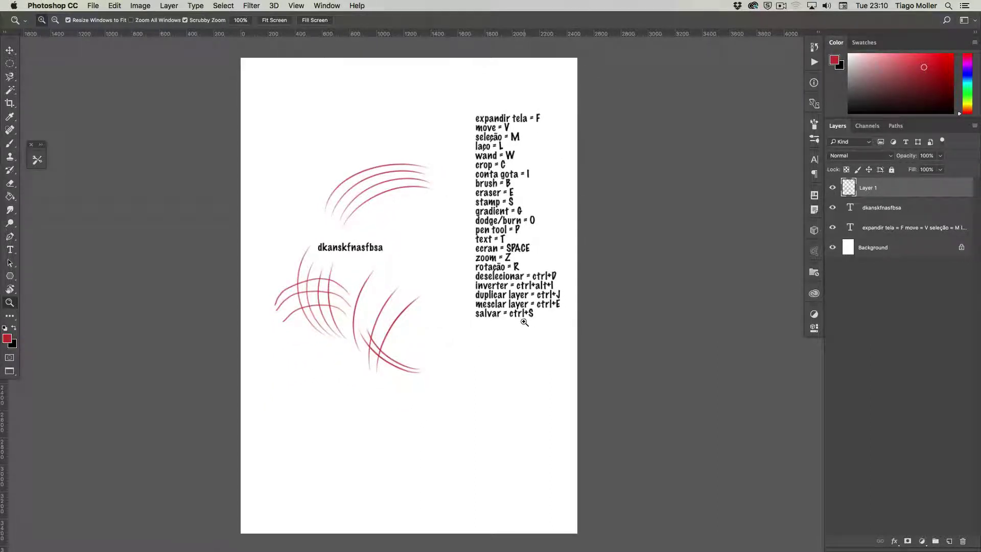
key("Delete")
key("Delete")
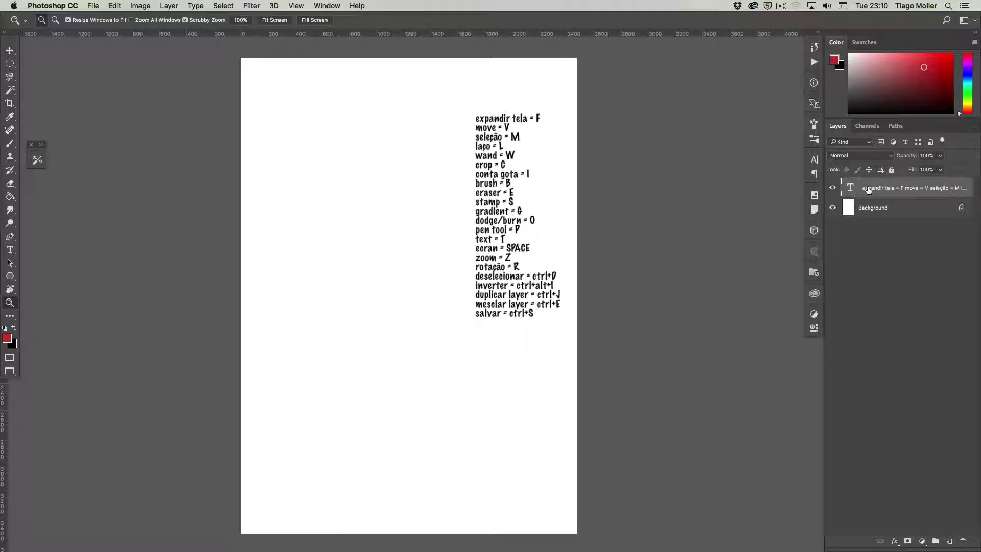
left_click(514, 235)
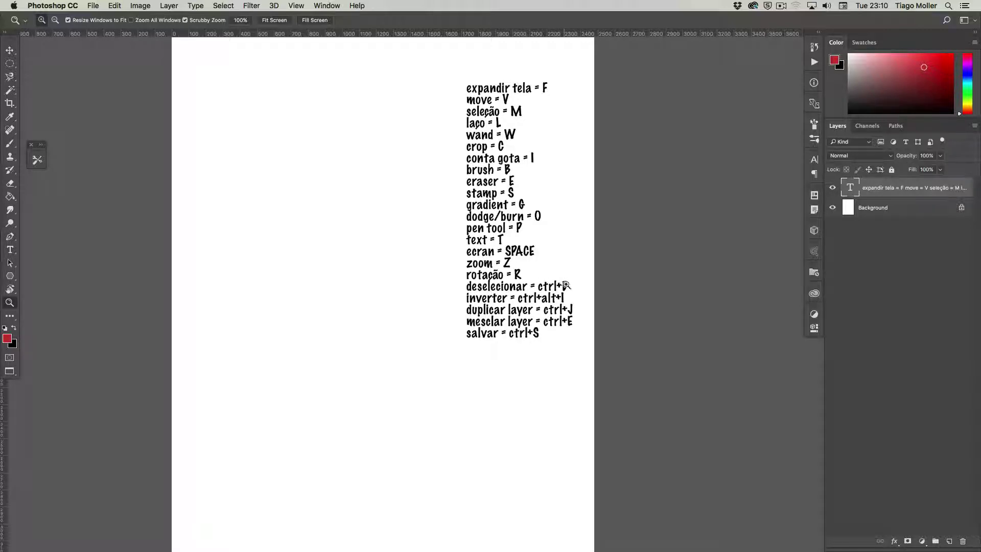
Step: Try a Magnetic Lasso path and a freehand circle selection, discarding both
key("l")
left_click(350, 345)
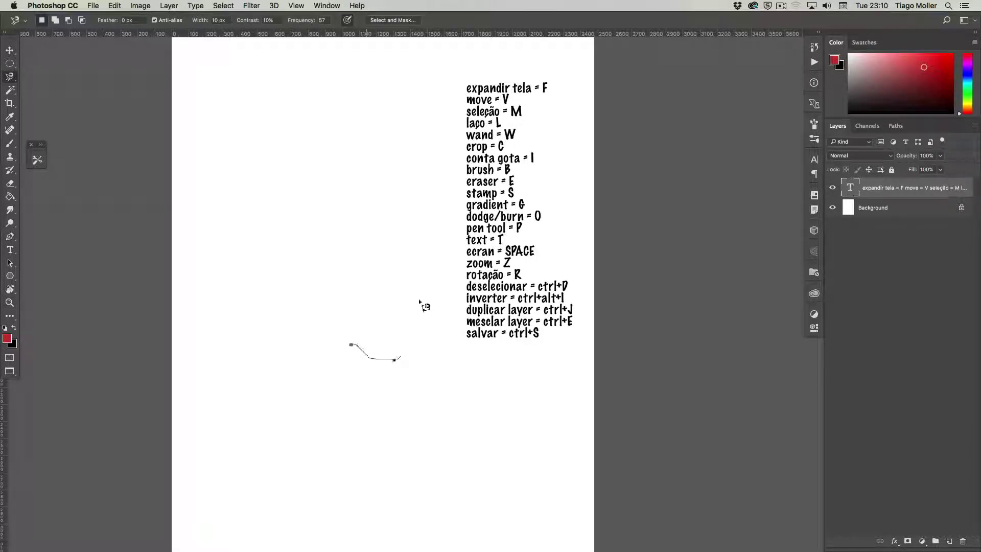
key("Escape")
key("shift+l")
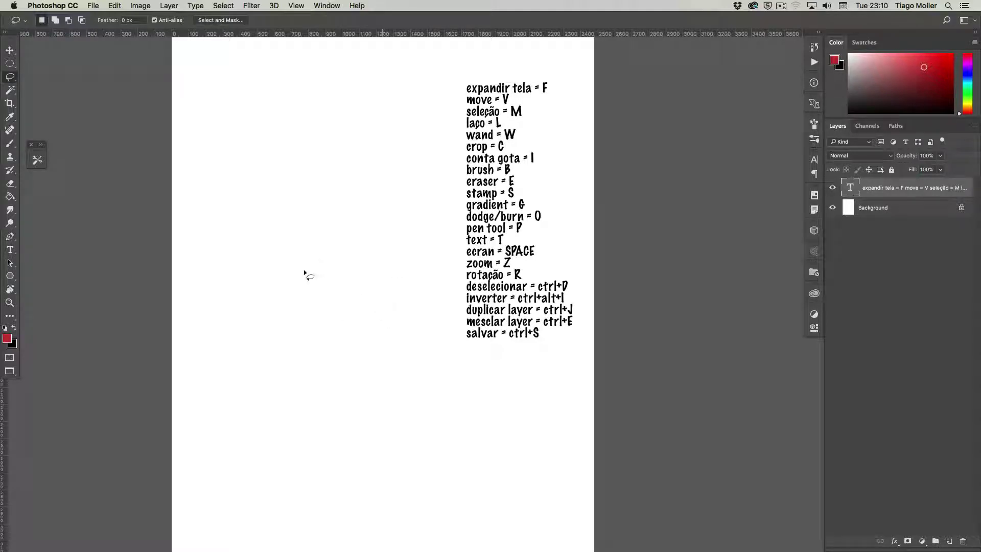
left_click_drag(306, 269, 313, 260)
key("ctrl+d")
Step: Lasso a freehand oval left of the shortcut list and invert the selection
mouse_move(295, 286)
left_mouse_down()
mouse_move(286, 313)
mouse_move(294, 334)
left_mouse_up()
key("ctrl+shift+i")
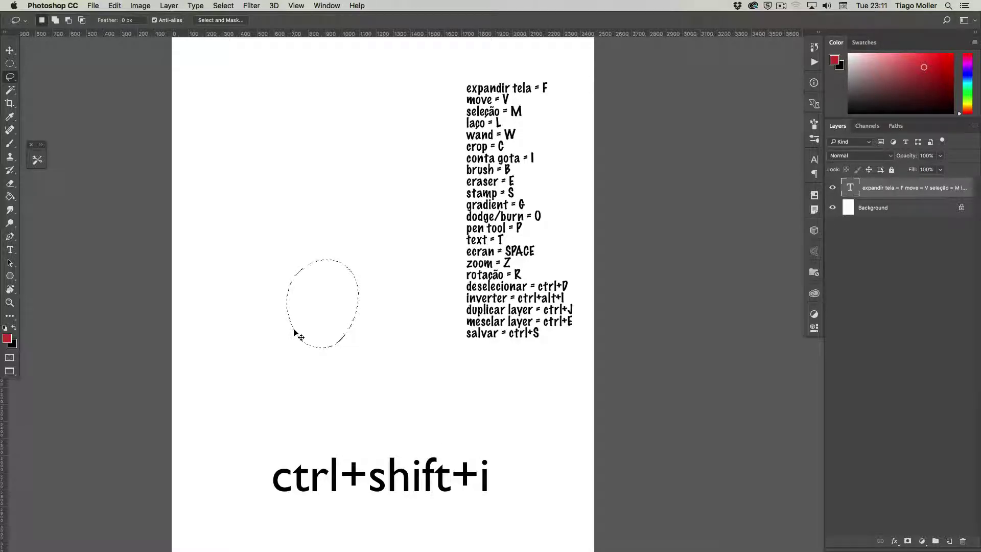
key("ctrl+alt+i")
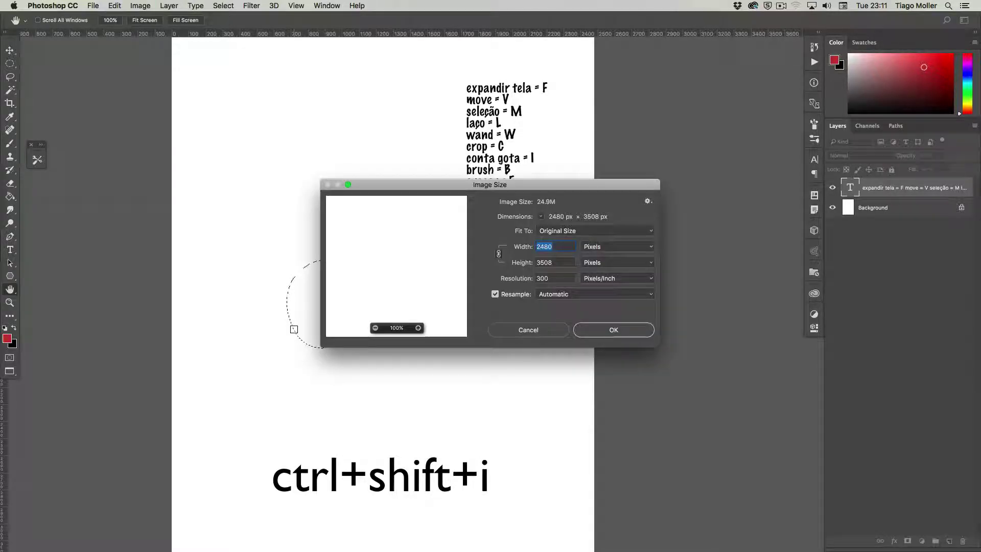
key("Escape")
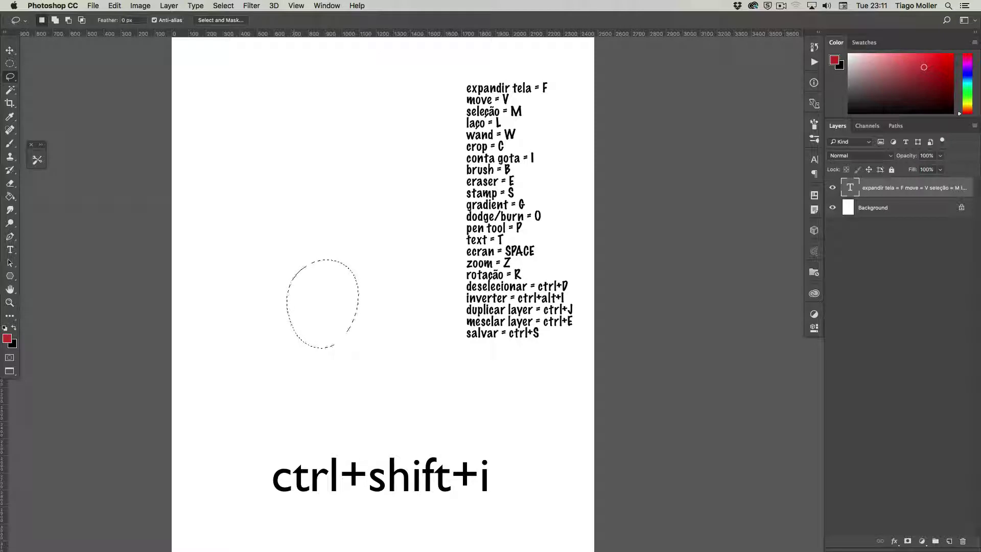
key("ctrl+shift+i")
Step: On a new layer, paint red just outside the oval selection
key("b")
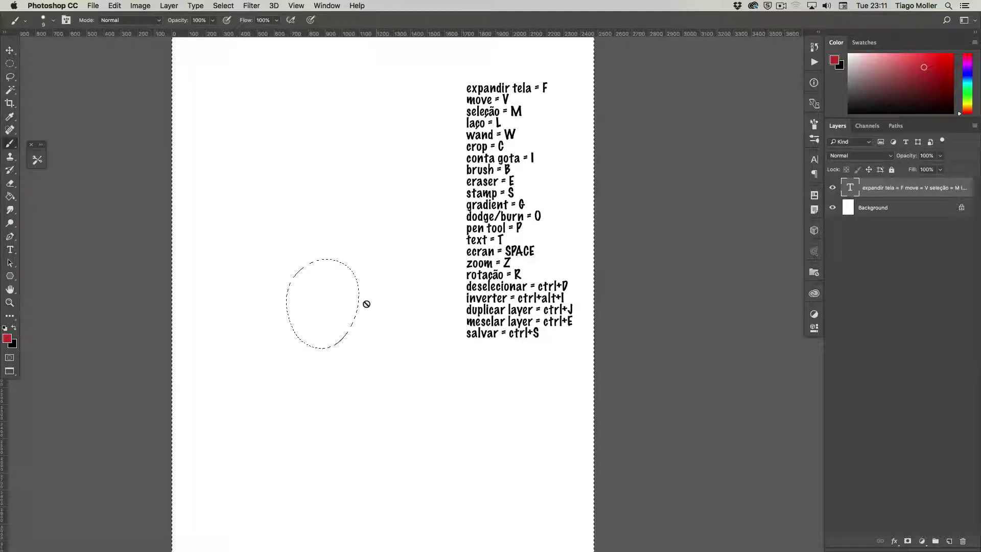
key("x")
left_click(949, 541)
key("x")
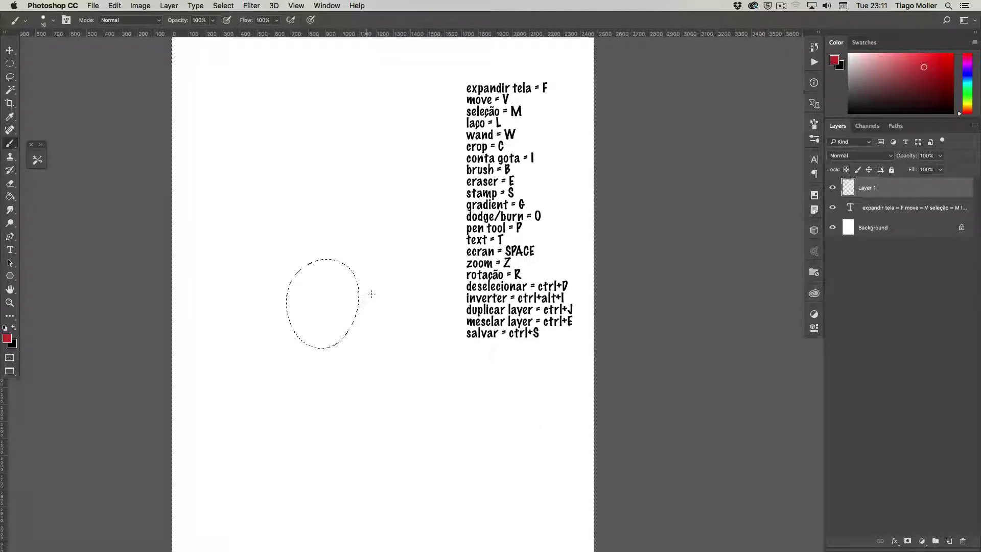
mouse_move(360, 290)
left_mouse_down()
mouse_move(369, 277)
mouse_move(356, 250)
left_mouse_up()
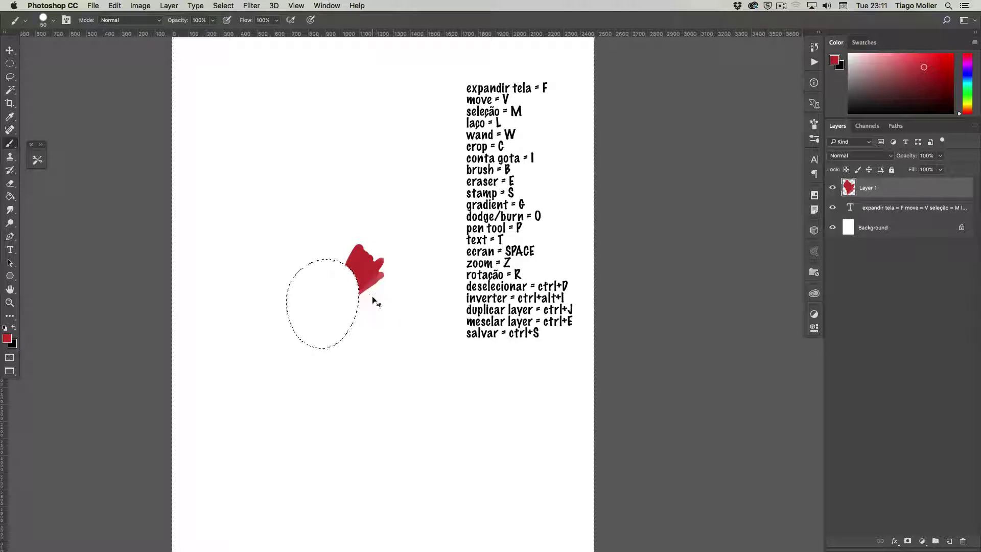
Step: Invert back to the oval, paint red inside its lower-left edge, and deselect
key("ctrl+shift+i")
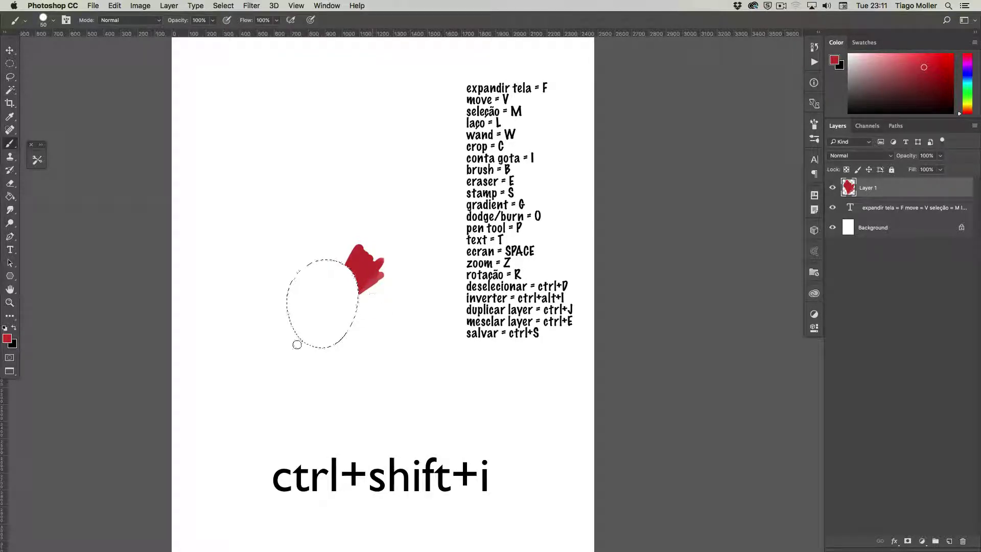
left_click_drag(297, 345, 313, 301)
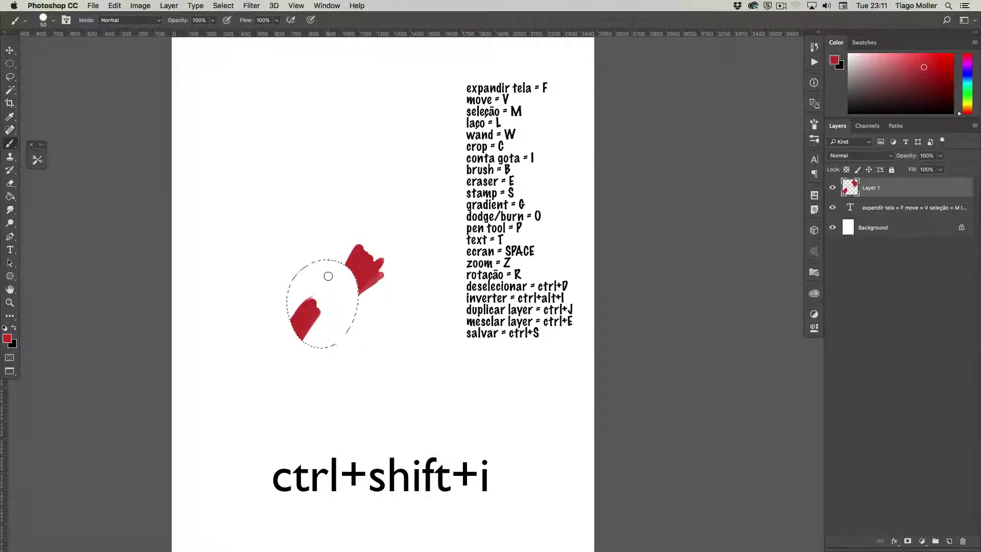
key("ctrl+d")
Step: Replace 'alt' with 'shift' so the inverter line reads ctrl+shift+I
key("t")
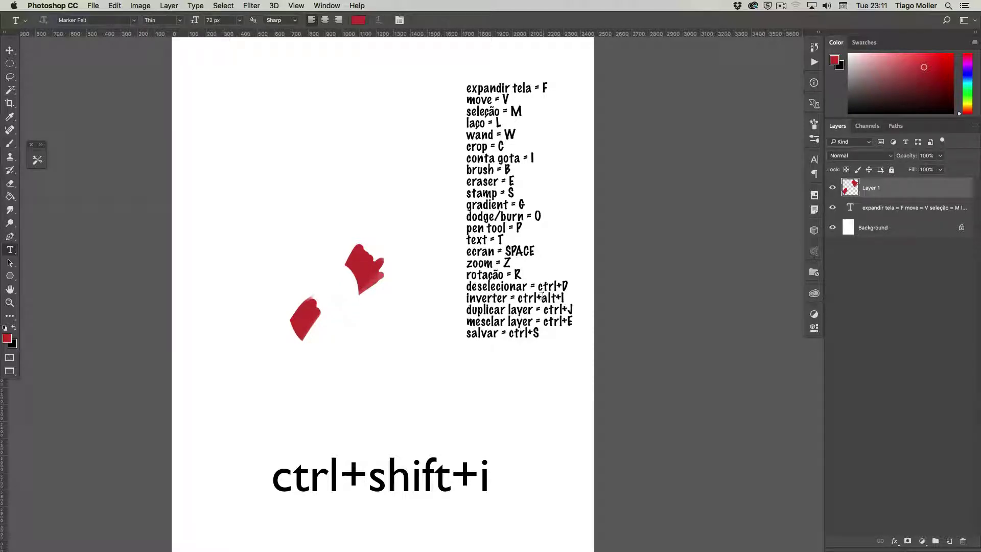
double_click(547, 297)
type("shift")
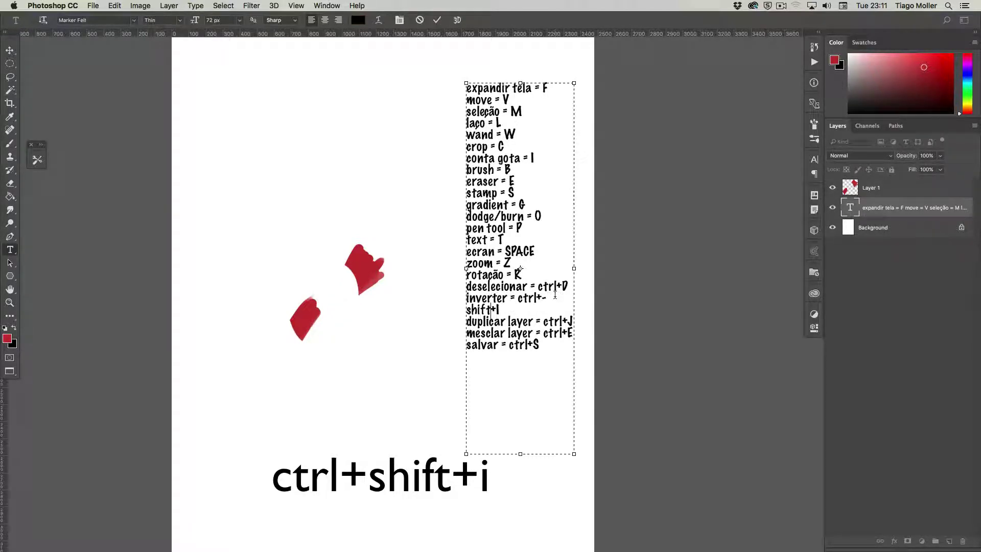
left_click(593, 286)
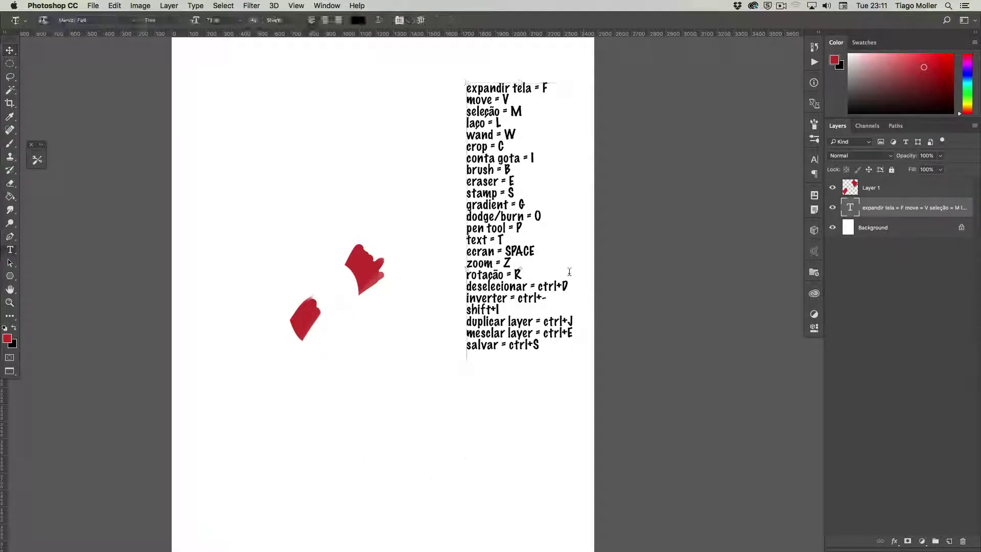
Step: Widen the shortcut text box so the inverter line fits on one line
left_click(562, 268)
left_click_drag(574, 267, 586, 266)
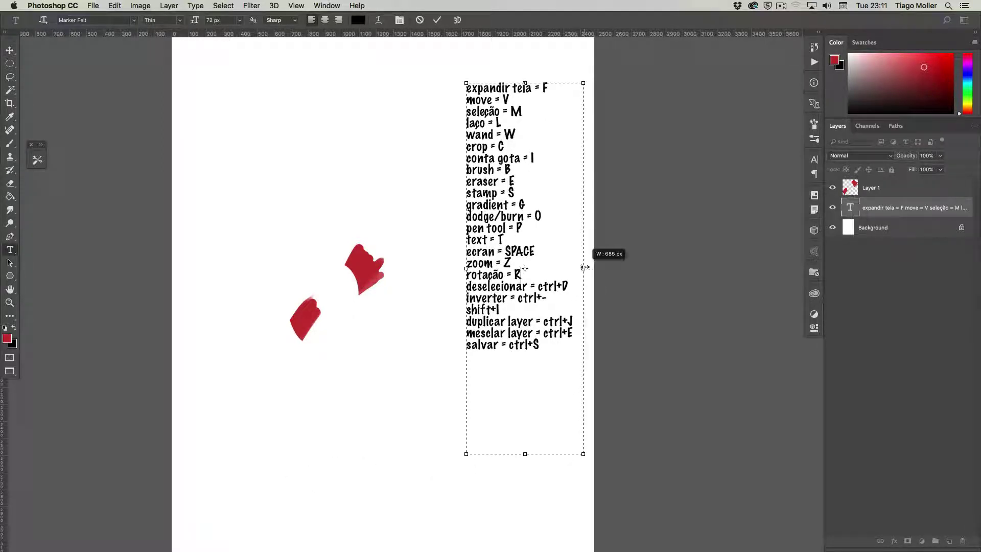
left_click(589, 308)
key("v")
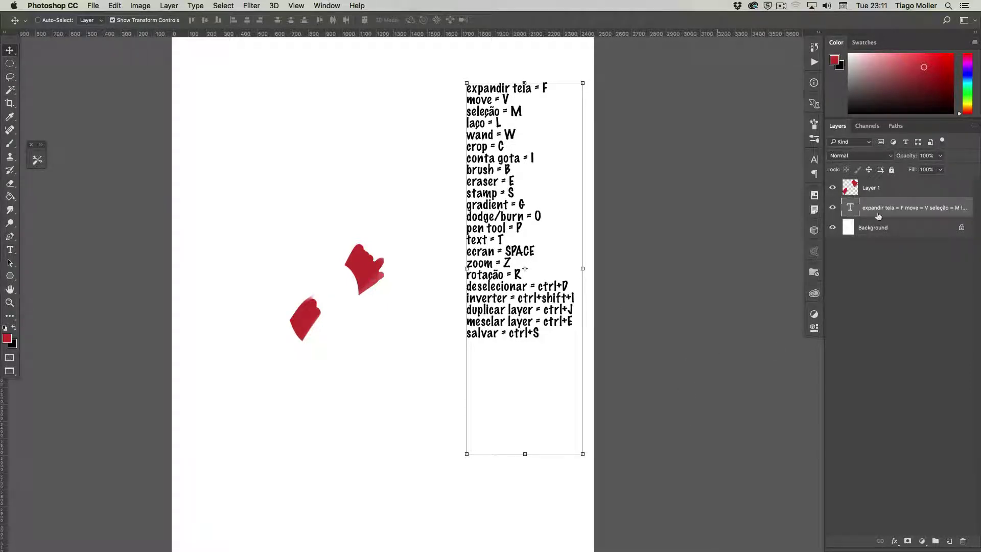
Step: Duplicate Layer 1's red strokes, offset the copy up-left, and merge it back down
left_click(892, 193)
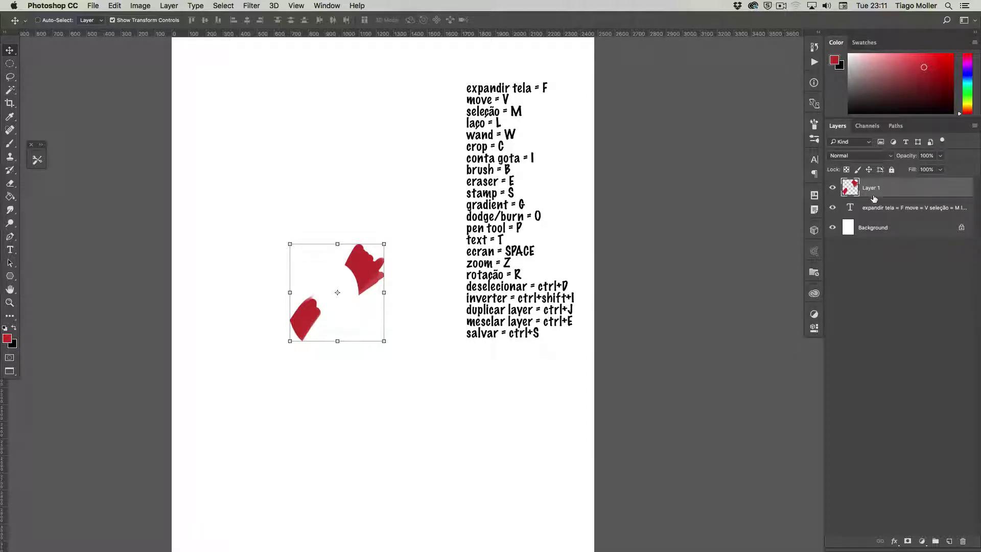
key("ctrl+j")
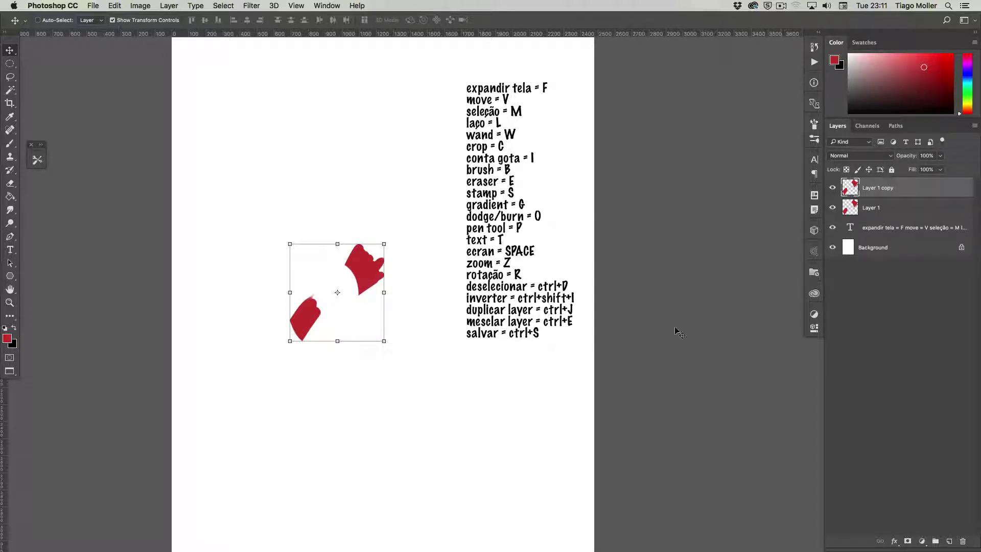
left_click_drag(429, 427, 401, 375)
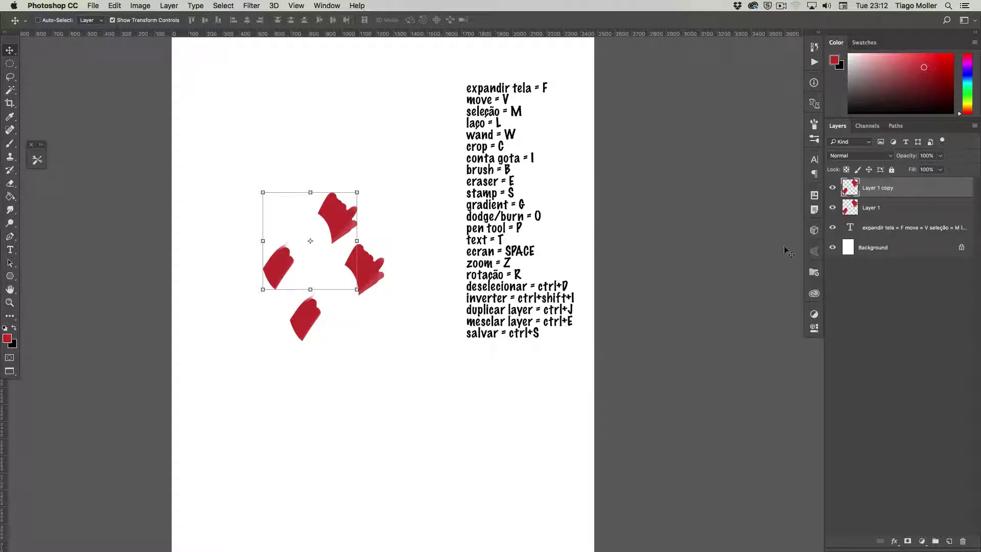
key("super")
key("super+e")
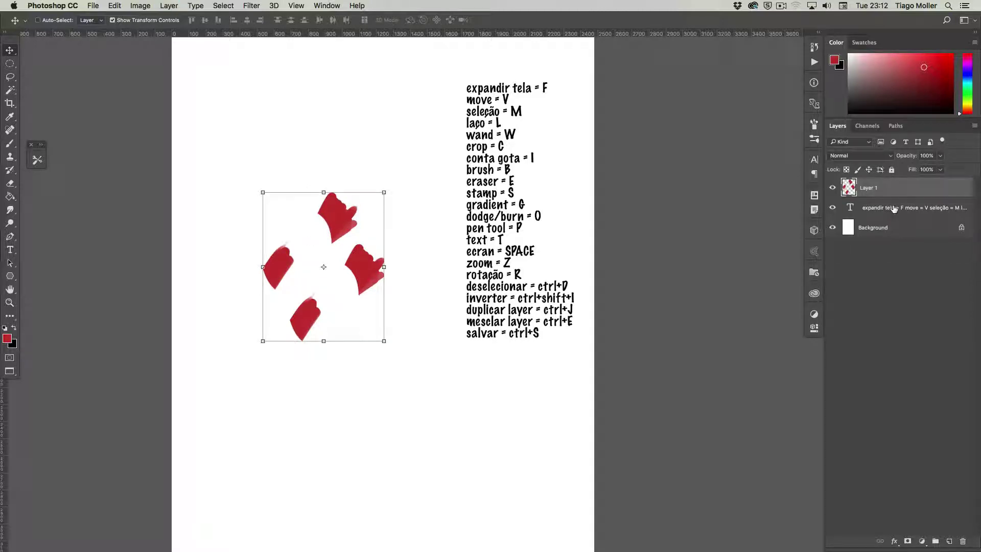
left_click_drag(373, 313, 359, 340)
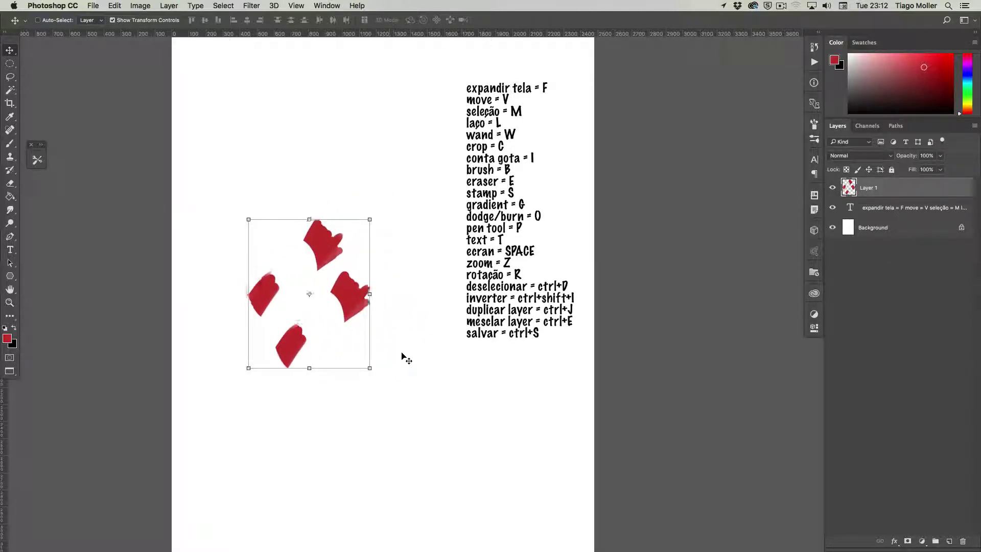
Step: Add another stroke copy down-right, merge it, and position the diagonal pattern left of the list
key("super")
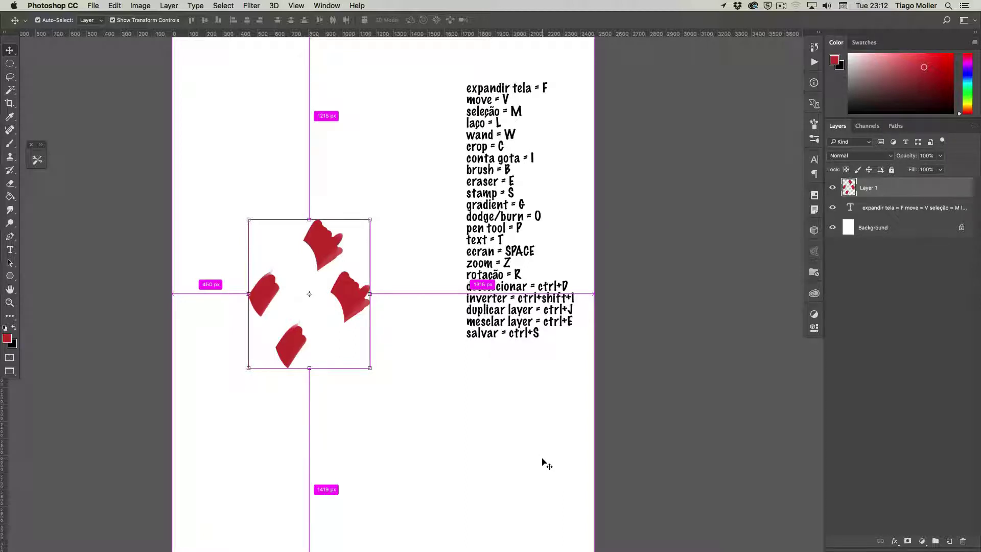
key("ctrl+j")
left_click_drag(409, 353, 466, 454)
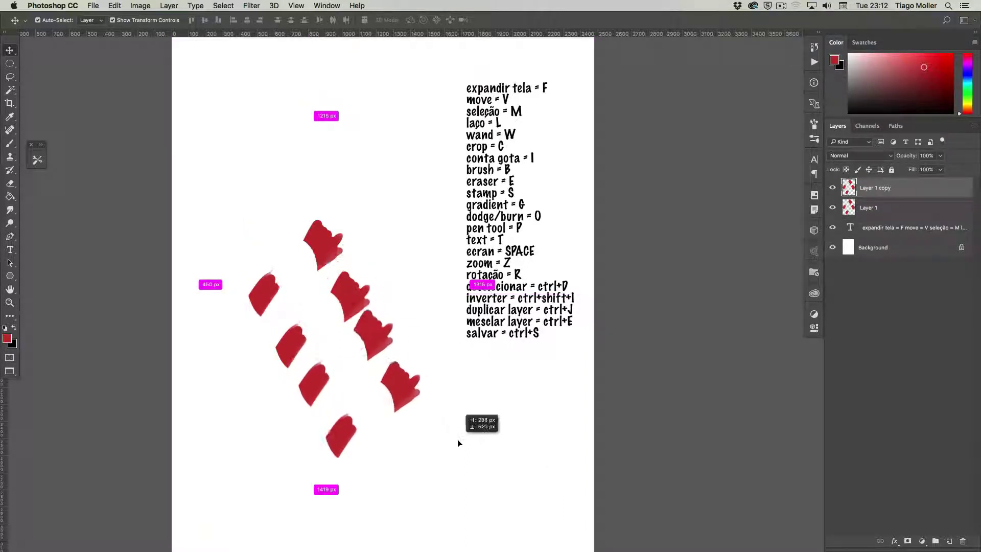
key("ctrl+e")
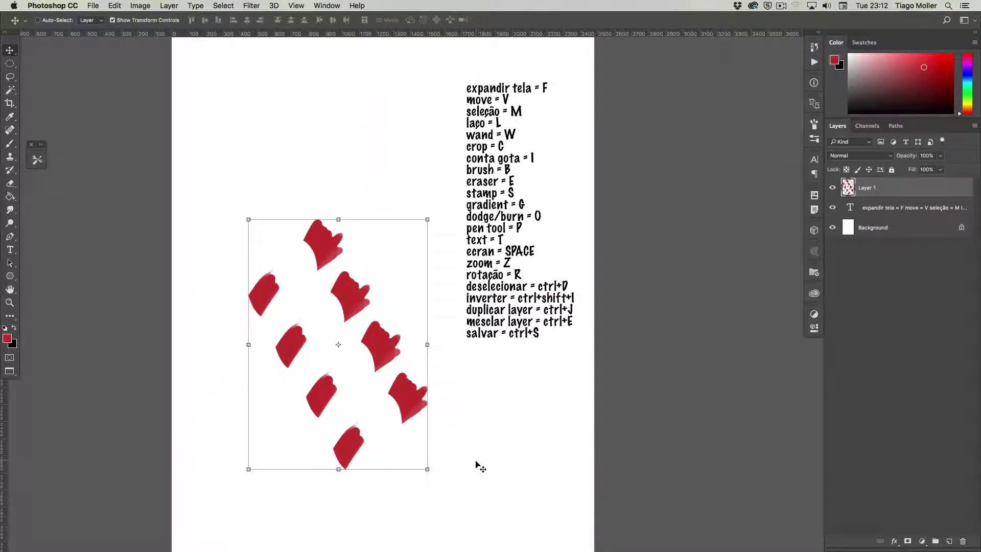
left_click_drag(410, 423, 341, 299)
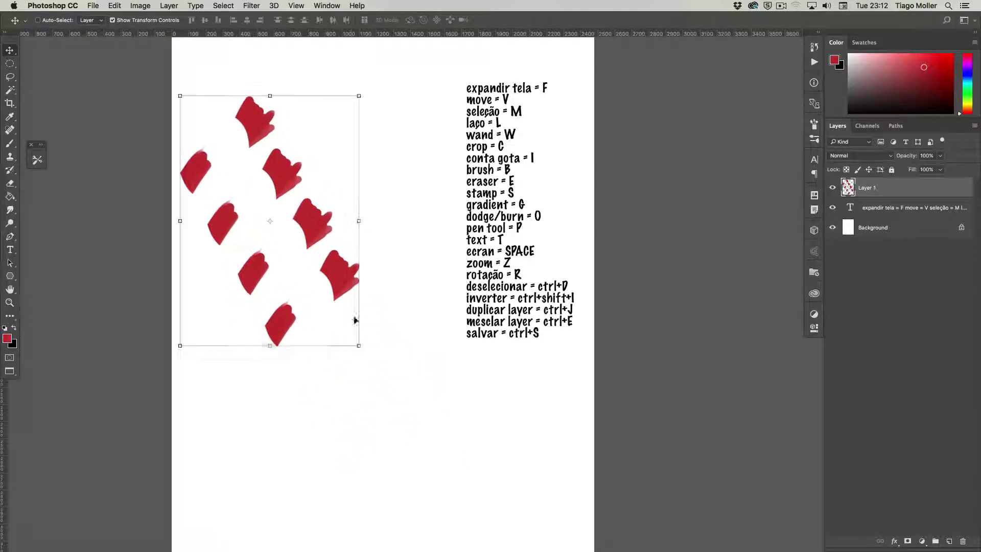
left_click_drag(421, 380, 451, 400)
key("b")
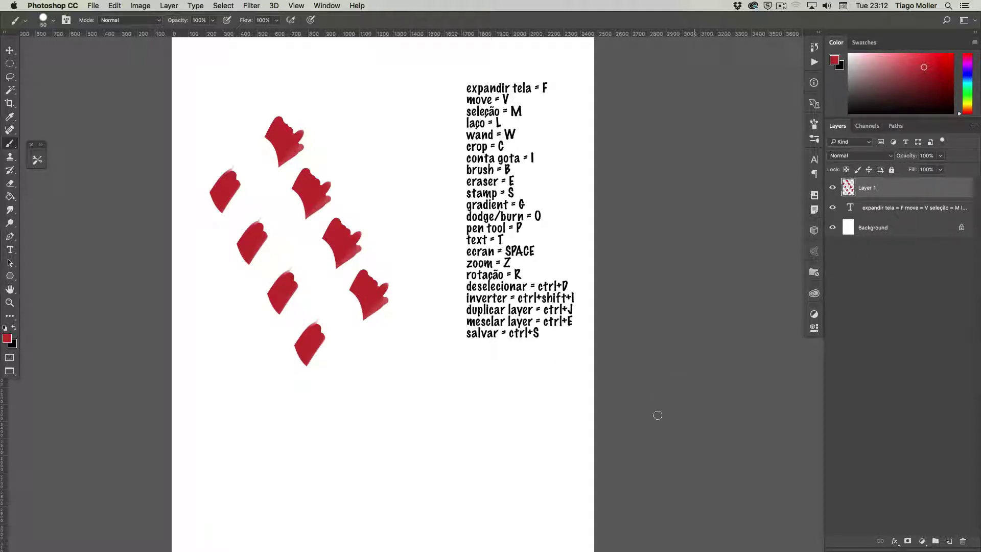
Step: Duplicate the stroke layer twice, merge all stroke layers, and shift them down-right
key("ctrl+j")
key("ctrl+j")
key("ctrl+j")
key("ctrl+j")
key("ctrl+j")
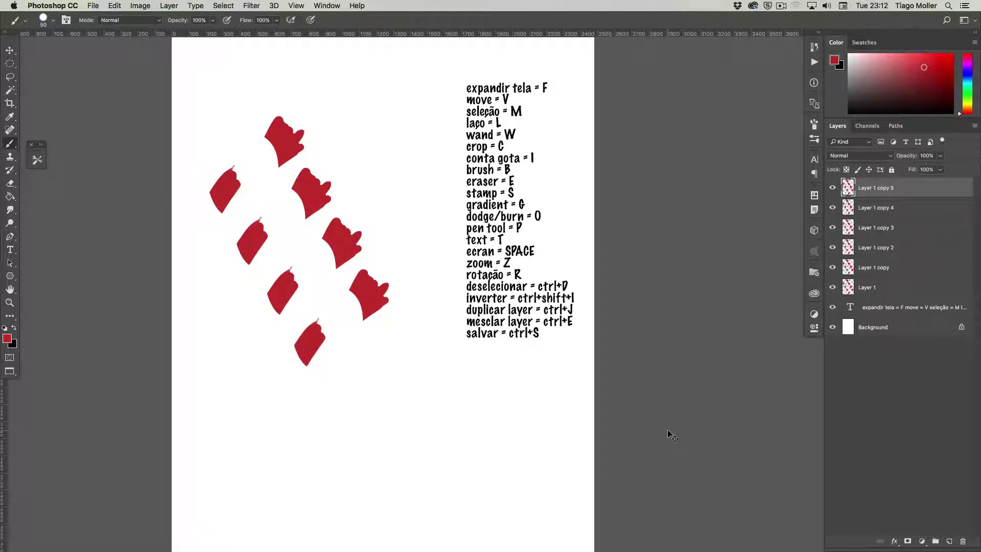
key("ctrl+j")
key("ctrl+j")
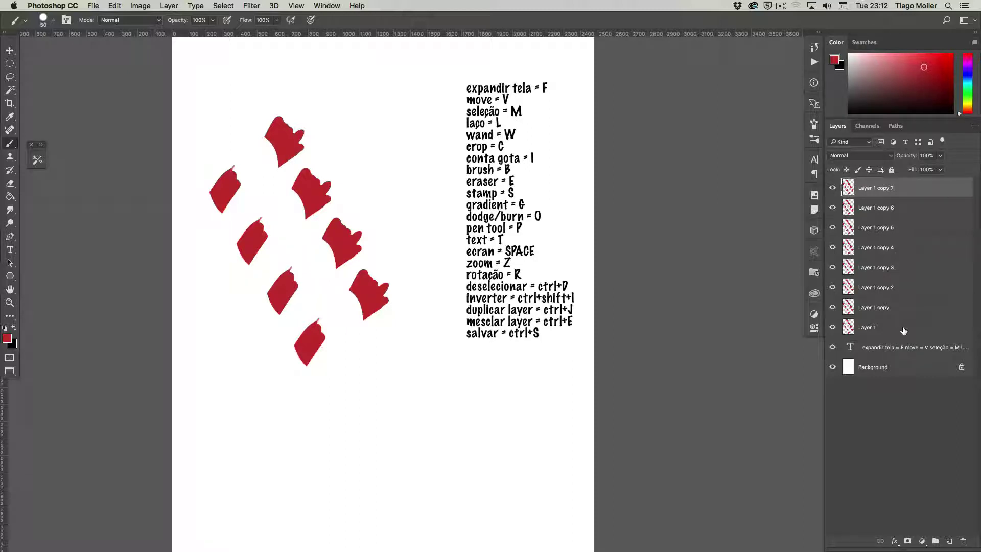
left_click(905, 328, "shift")
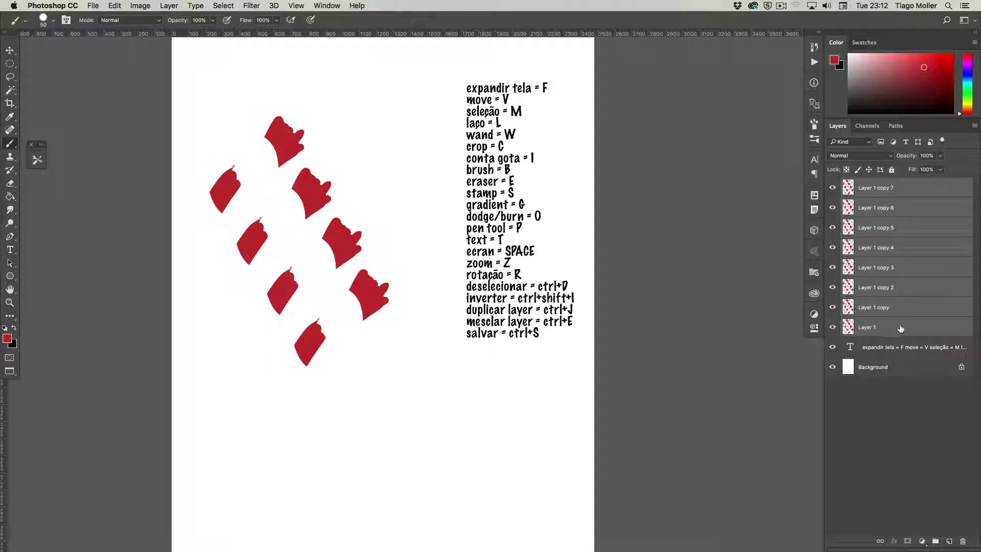
key("ctrl+e")
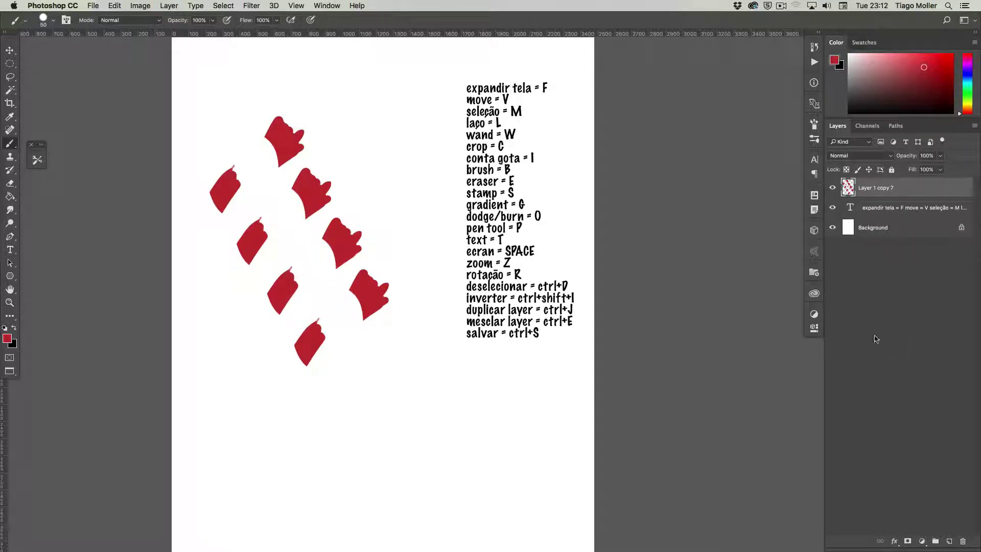
key("v")
mouse_move(338, 313)
left_mouse_down()
mouse_move(389, 373)
mouse_move(358, 357)
left_mouse_up()
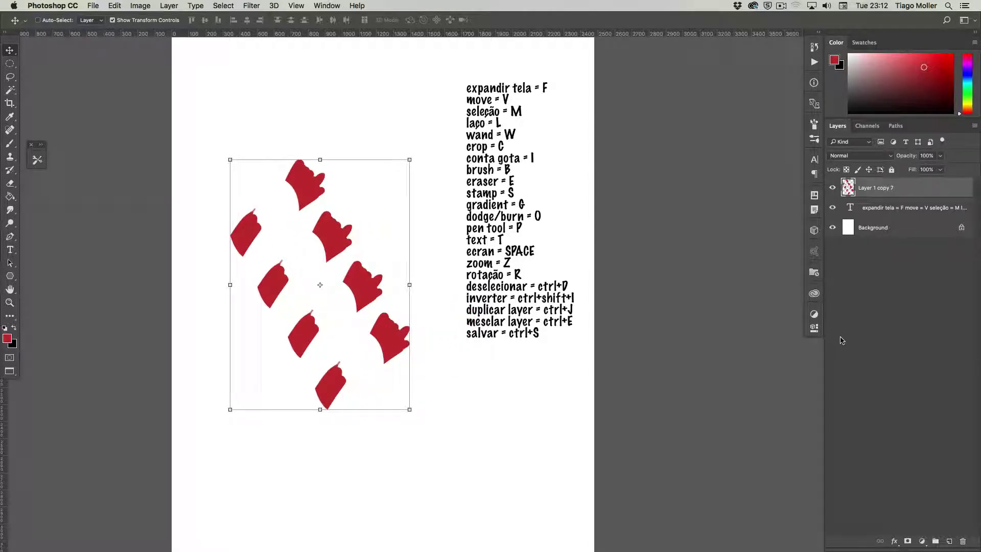
Step: Merge Layer 1 copies 10, 8 and 7, move them, merge everything, then delete the red stroke layer
key("ctrl+j")
key("ctrl+j")
key("ctrl+j")
key("ctrl+j")
key("ctrl+j")
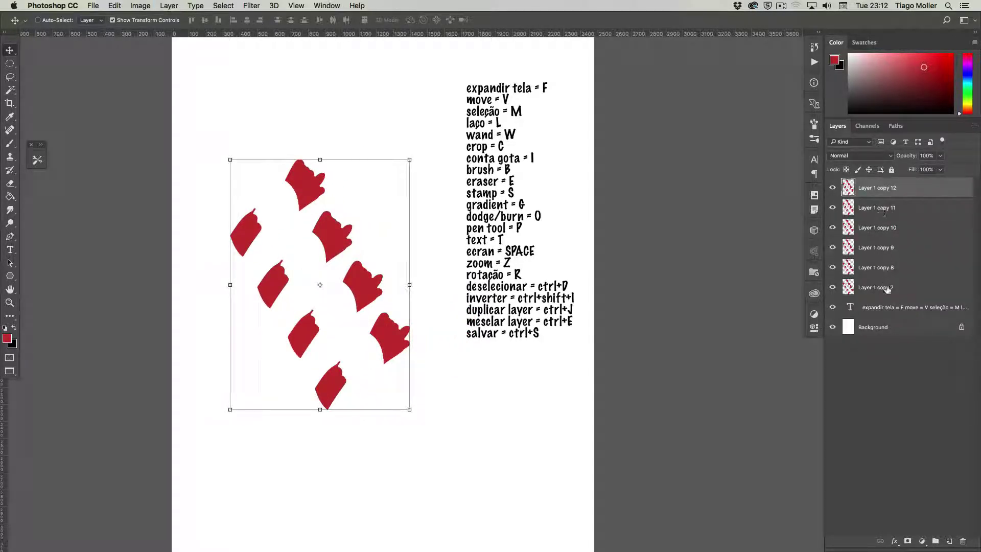
key("ctrl")
left_click(889, 228, "ctrl")
left_click(889, 268, "ctrl")
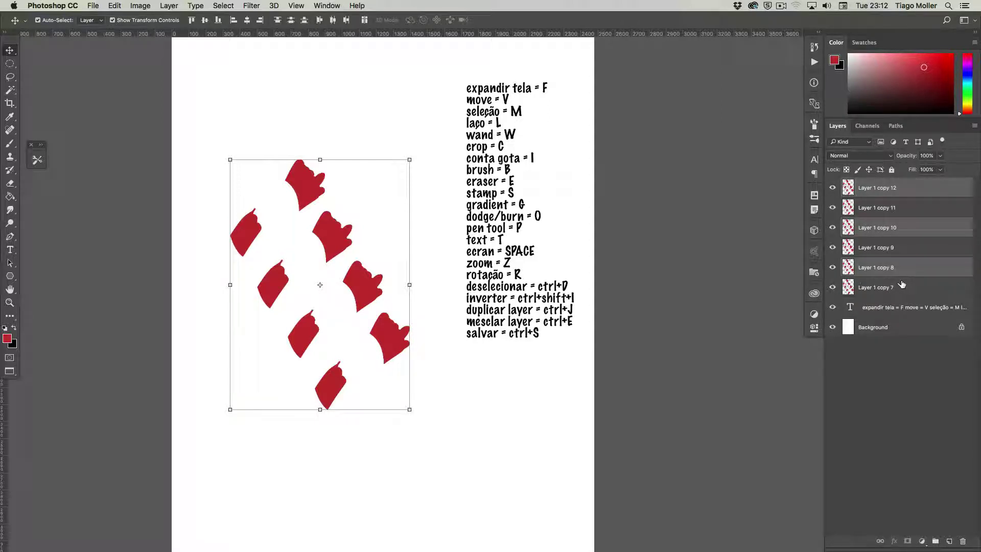
left_click(906, 287, "ctrl")
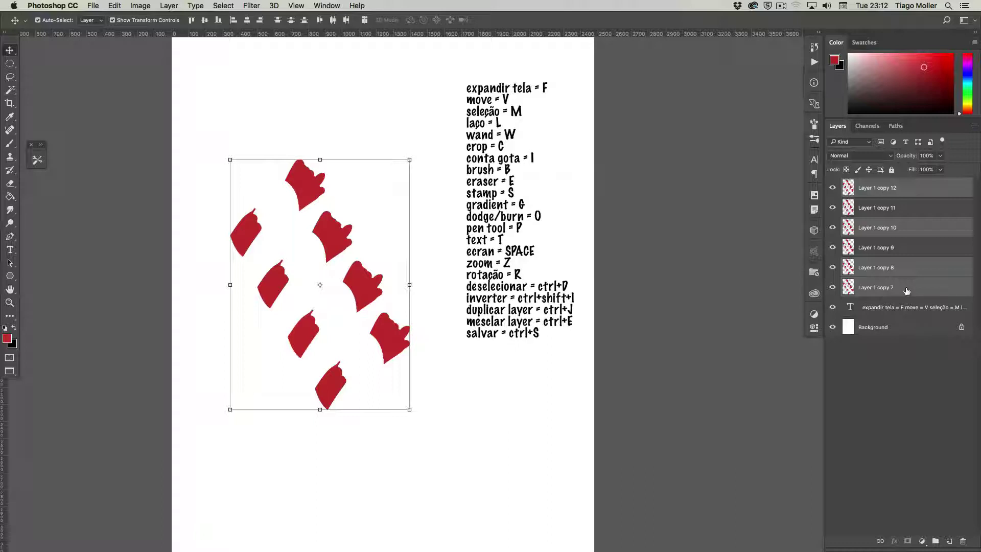
key("ctrl+e")
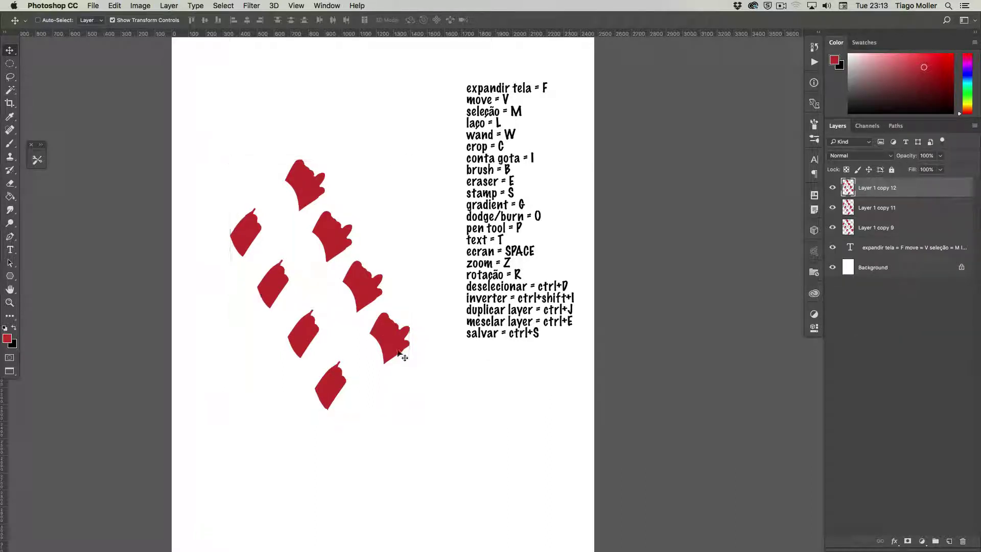
left_click_drag(398, 307, 512, 400)
key("ctrl+e")
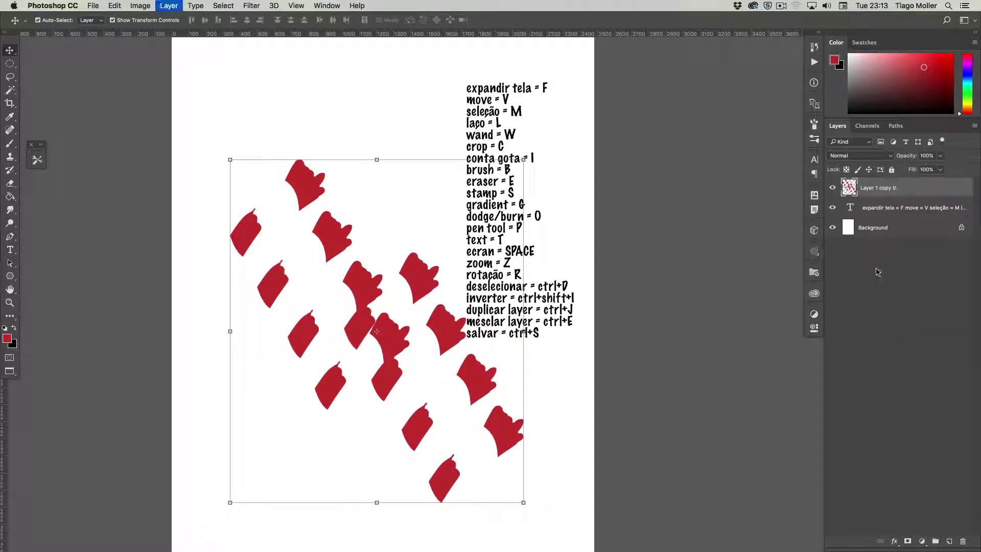
key("Delete")
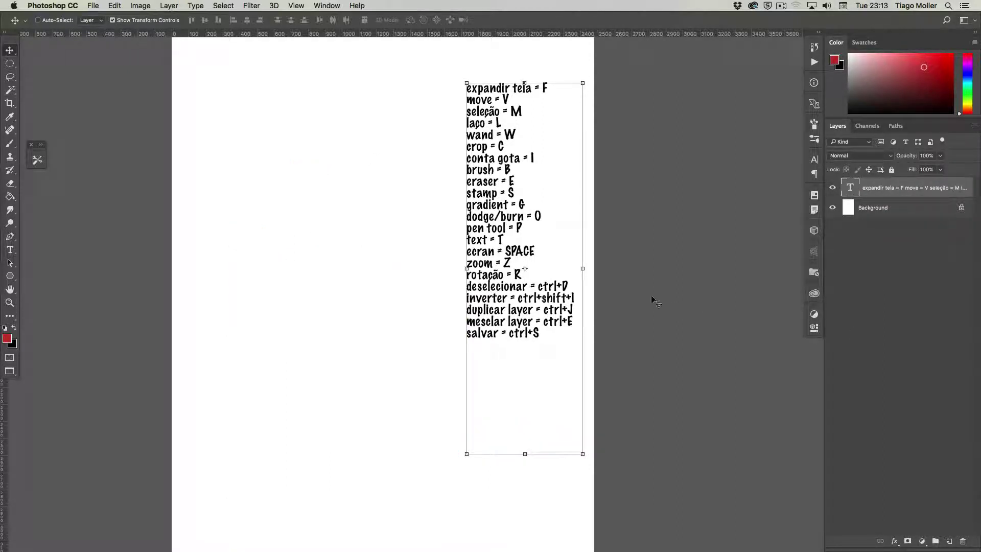
Step: Bring up the save prompt to store the document as Estudo.psd in Photoshop format
key("super+s")
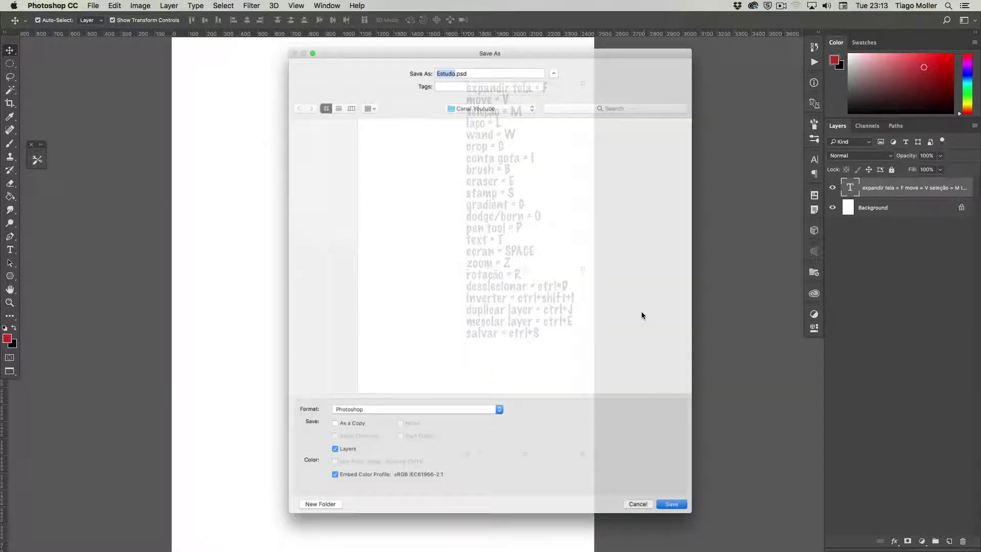
key("Escape")
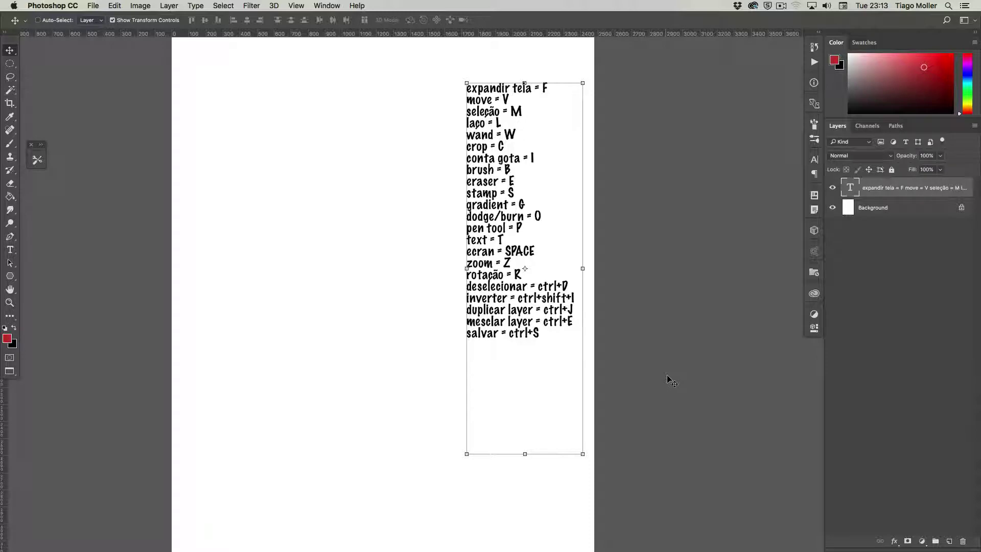